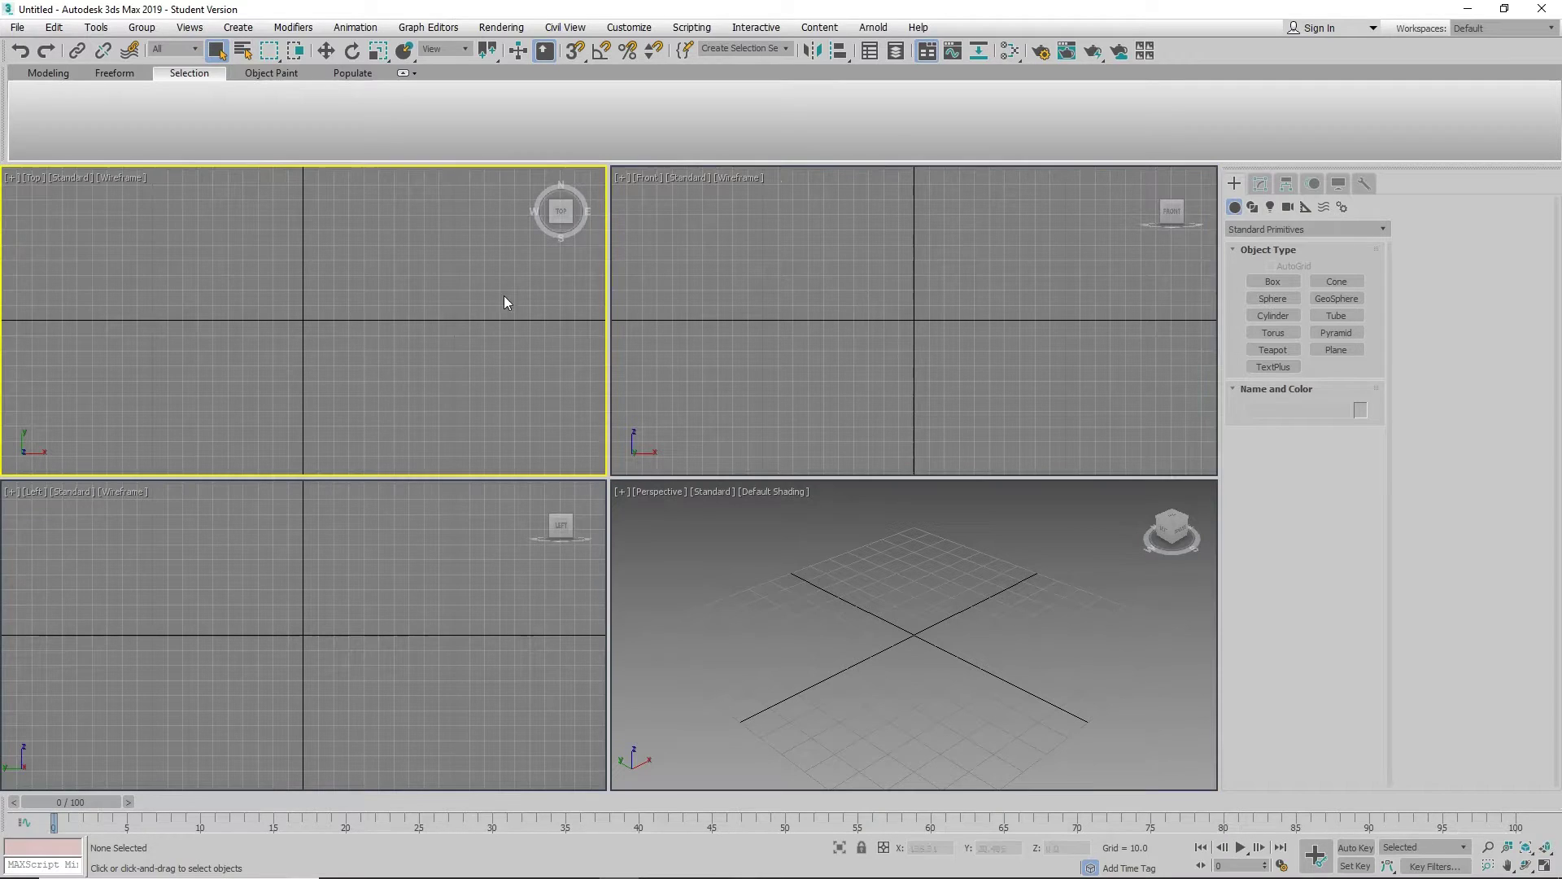
Maximize the Perspective viewport and restore the four-viewport layout.
left_click(408, 560)
left_click(730, 584)
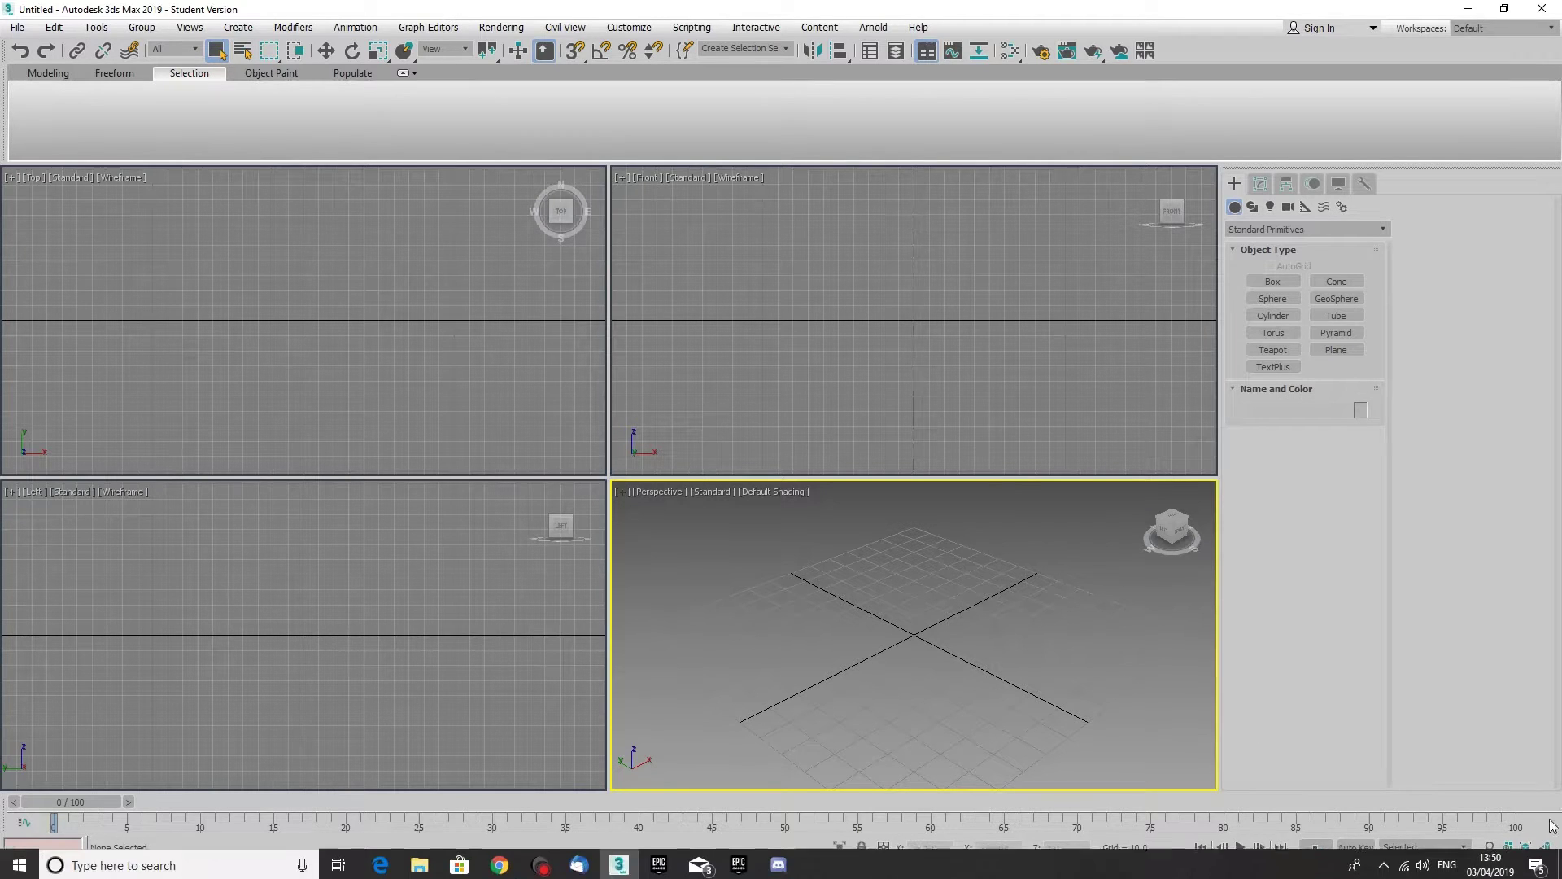
left_click(1544, 869)
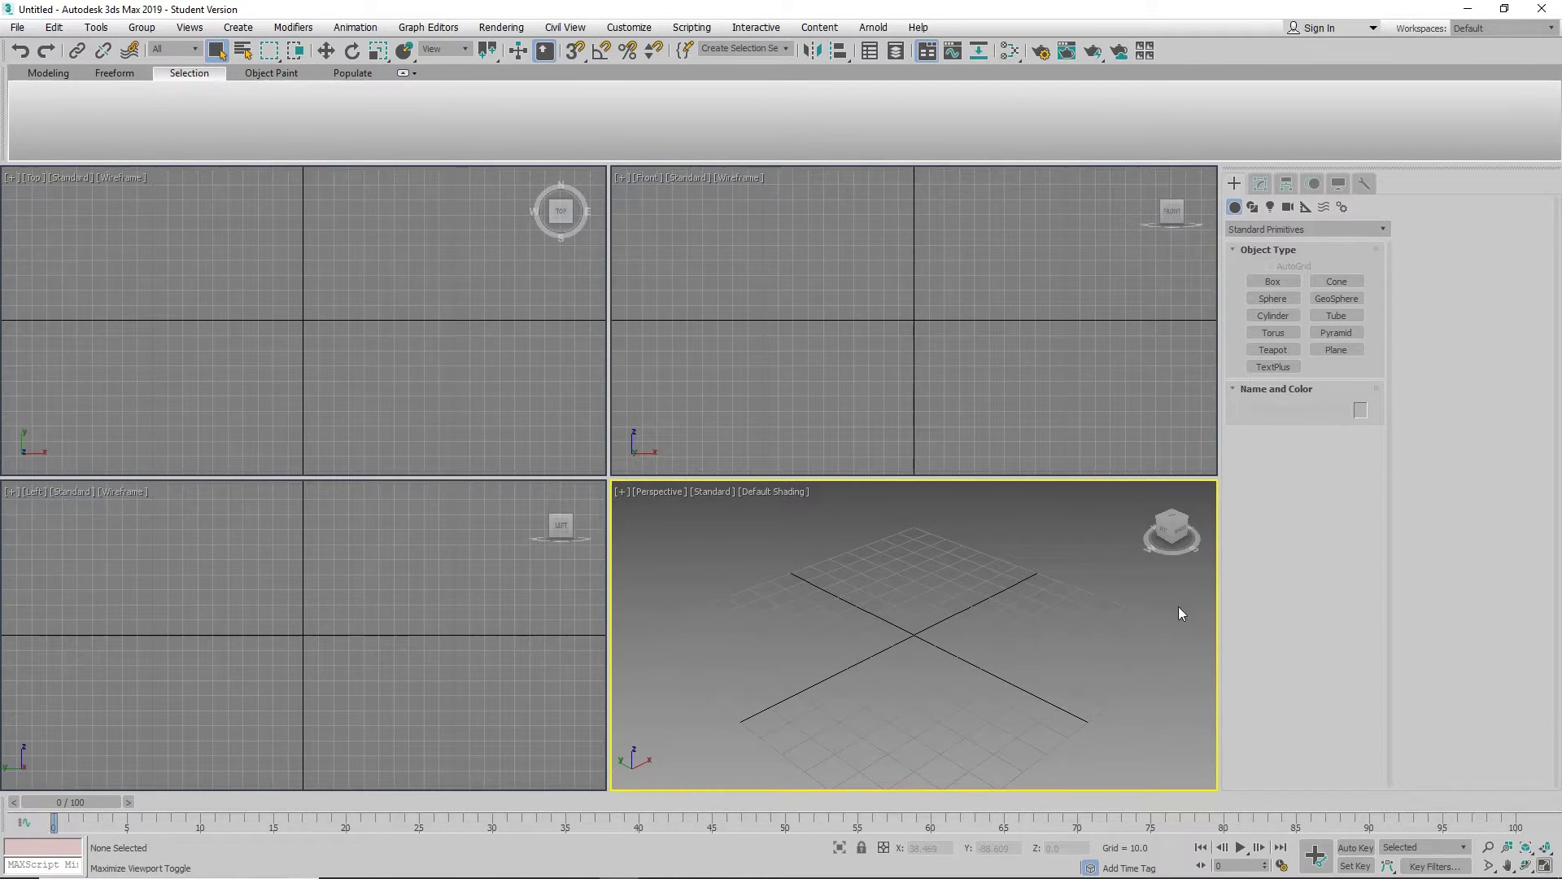
left_click(1544, 869)
Activate the Top, Front, Left and Perspective viewports in turn to compare the four views of the scene.
left_click(396, 250)
left_click(710, 266)
left_click(739, 516)
left_click(438, 614)
left_click(777, 611)
left_click(778, 357)
left_click(453, 342)
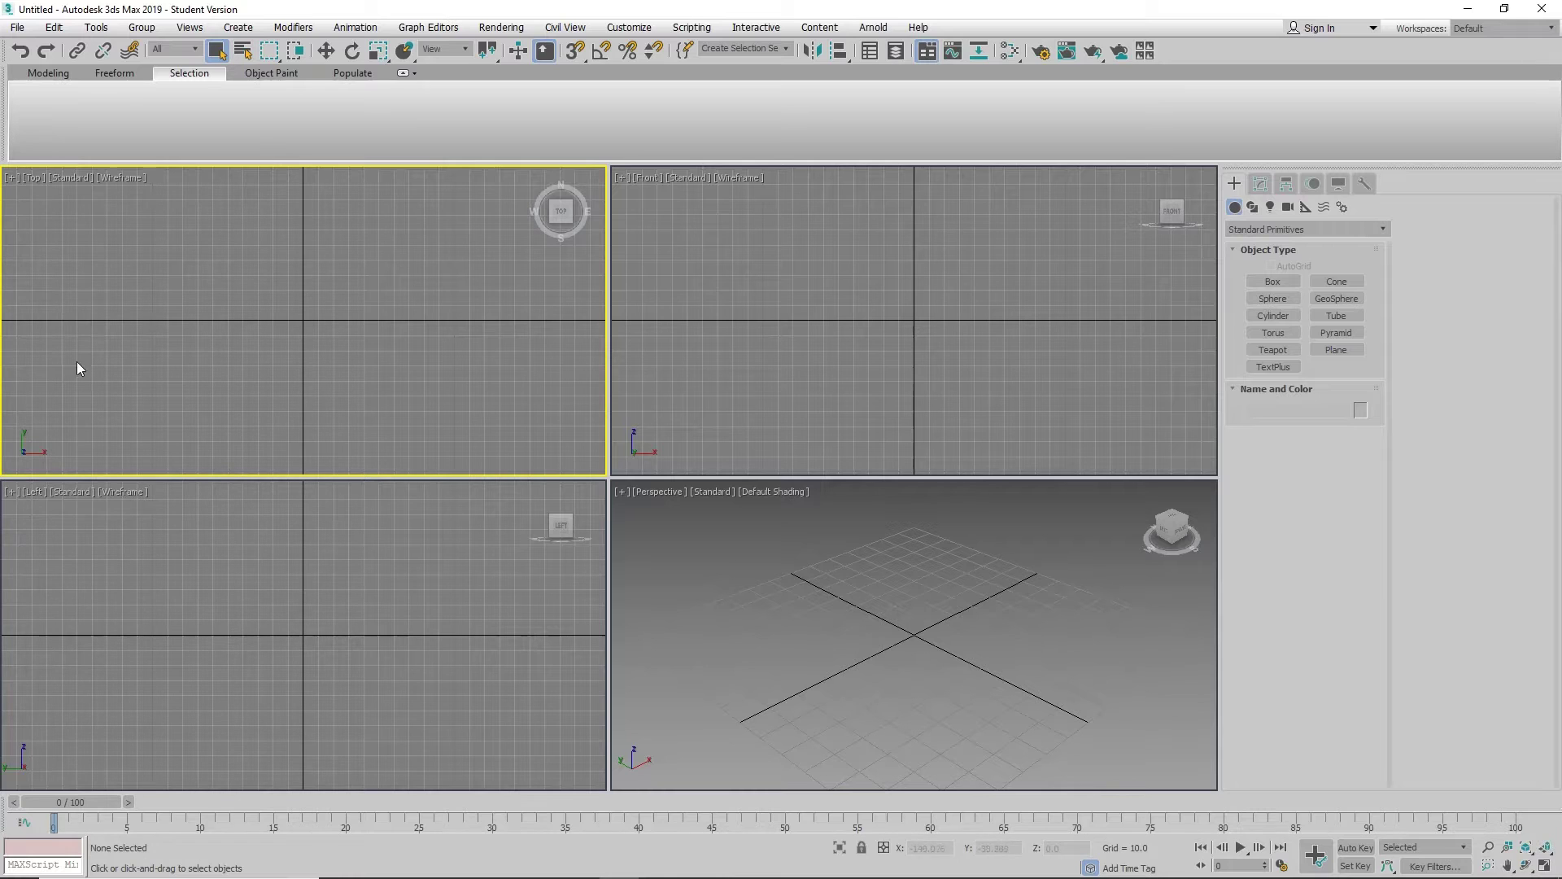
left_click(754, 569)
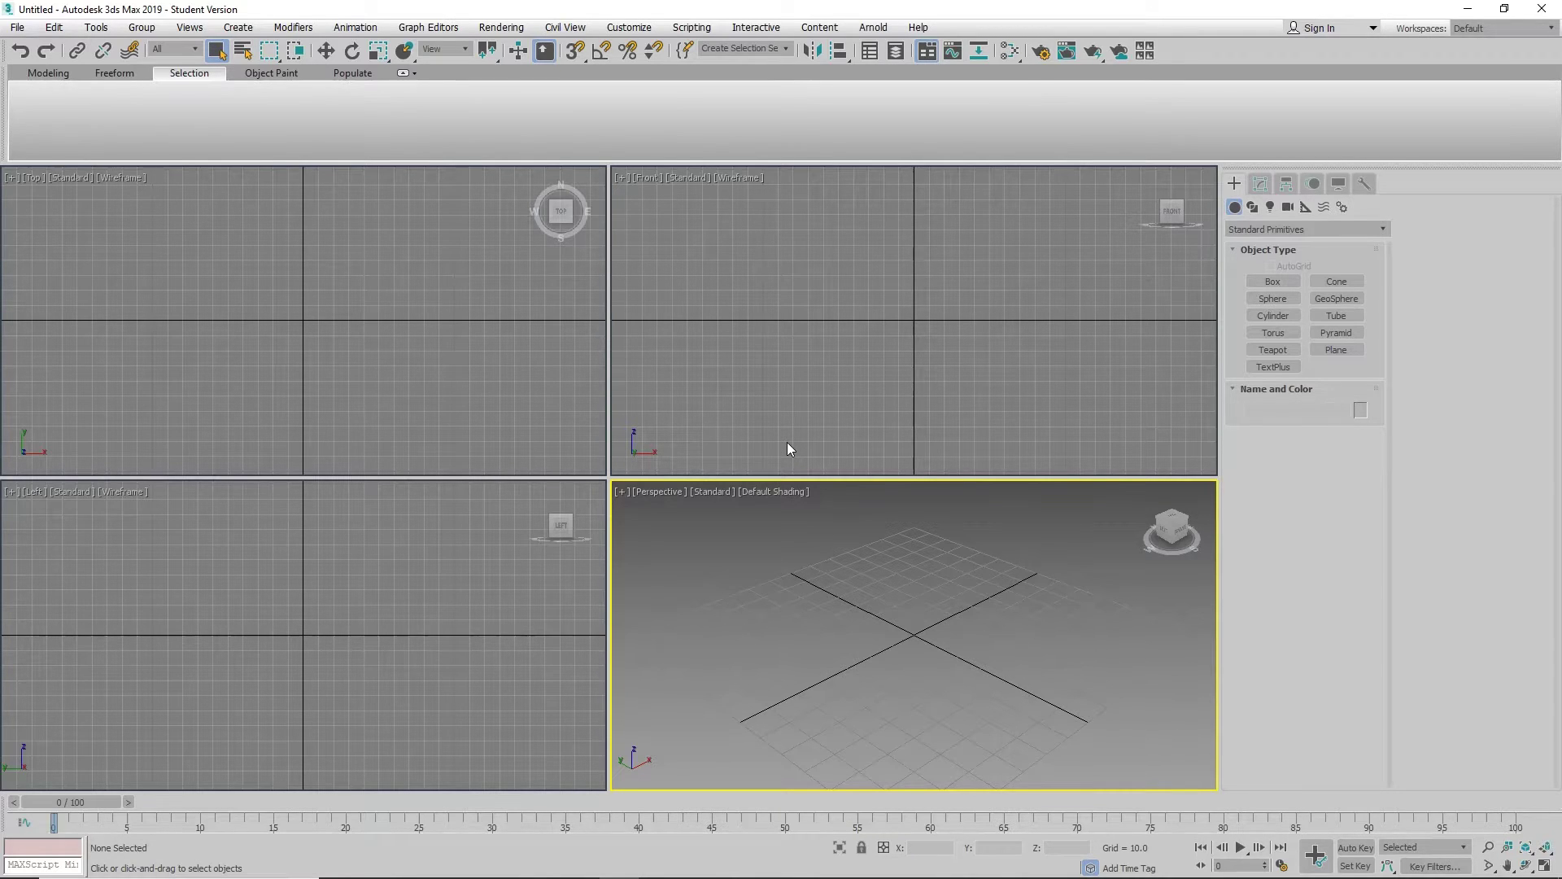
left_click(516, 384)
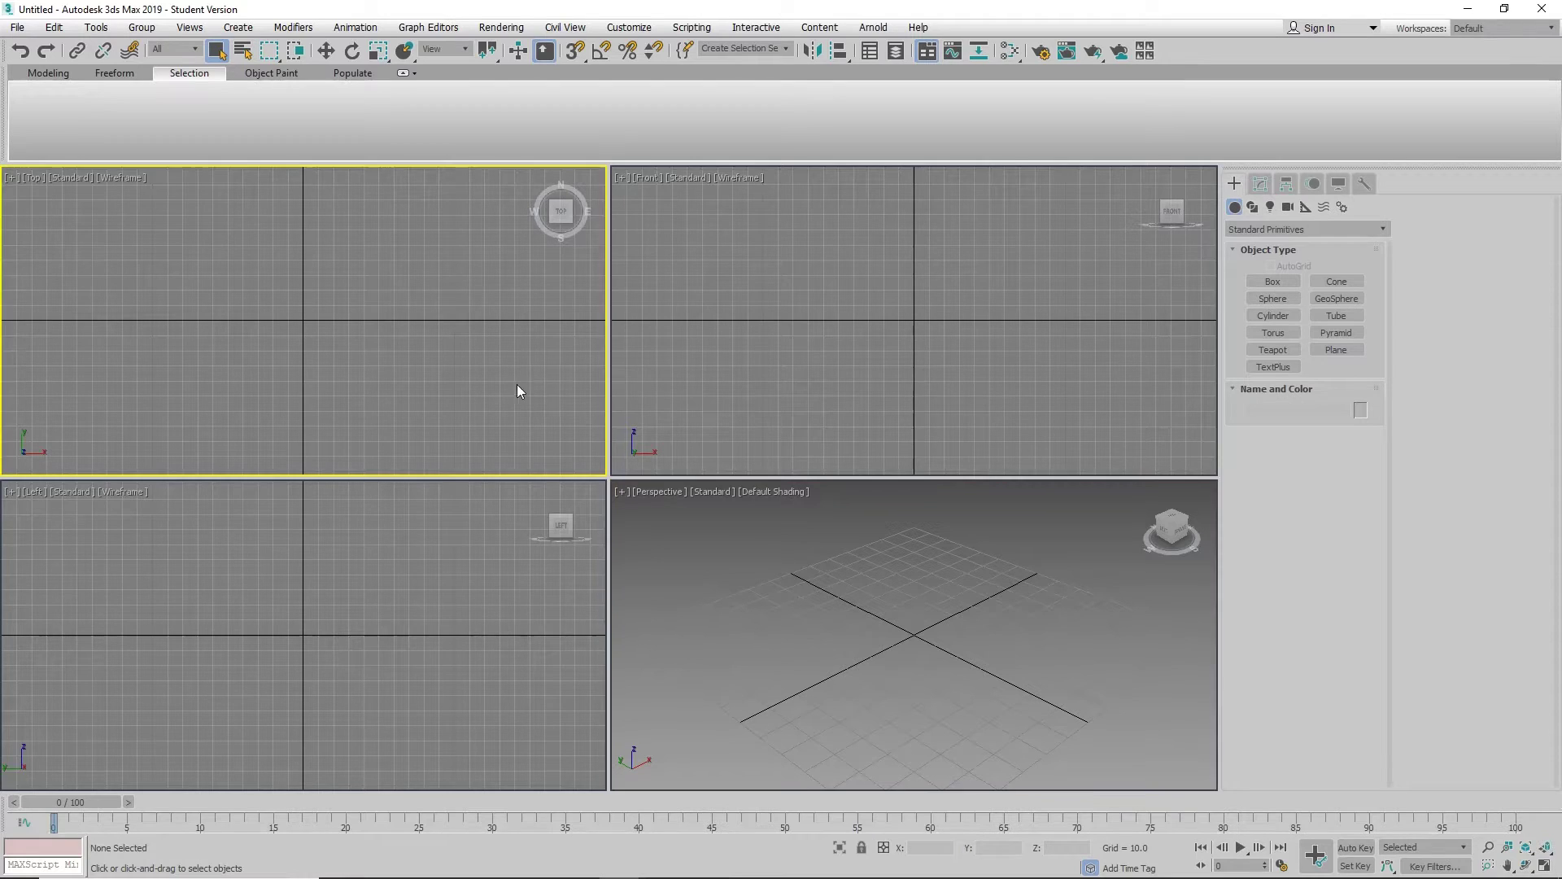
left_click(682, 419)
Maximize the Perspective viewport so it fills the whole viewport area.
left_click(1125, 657)
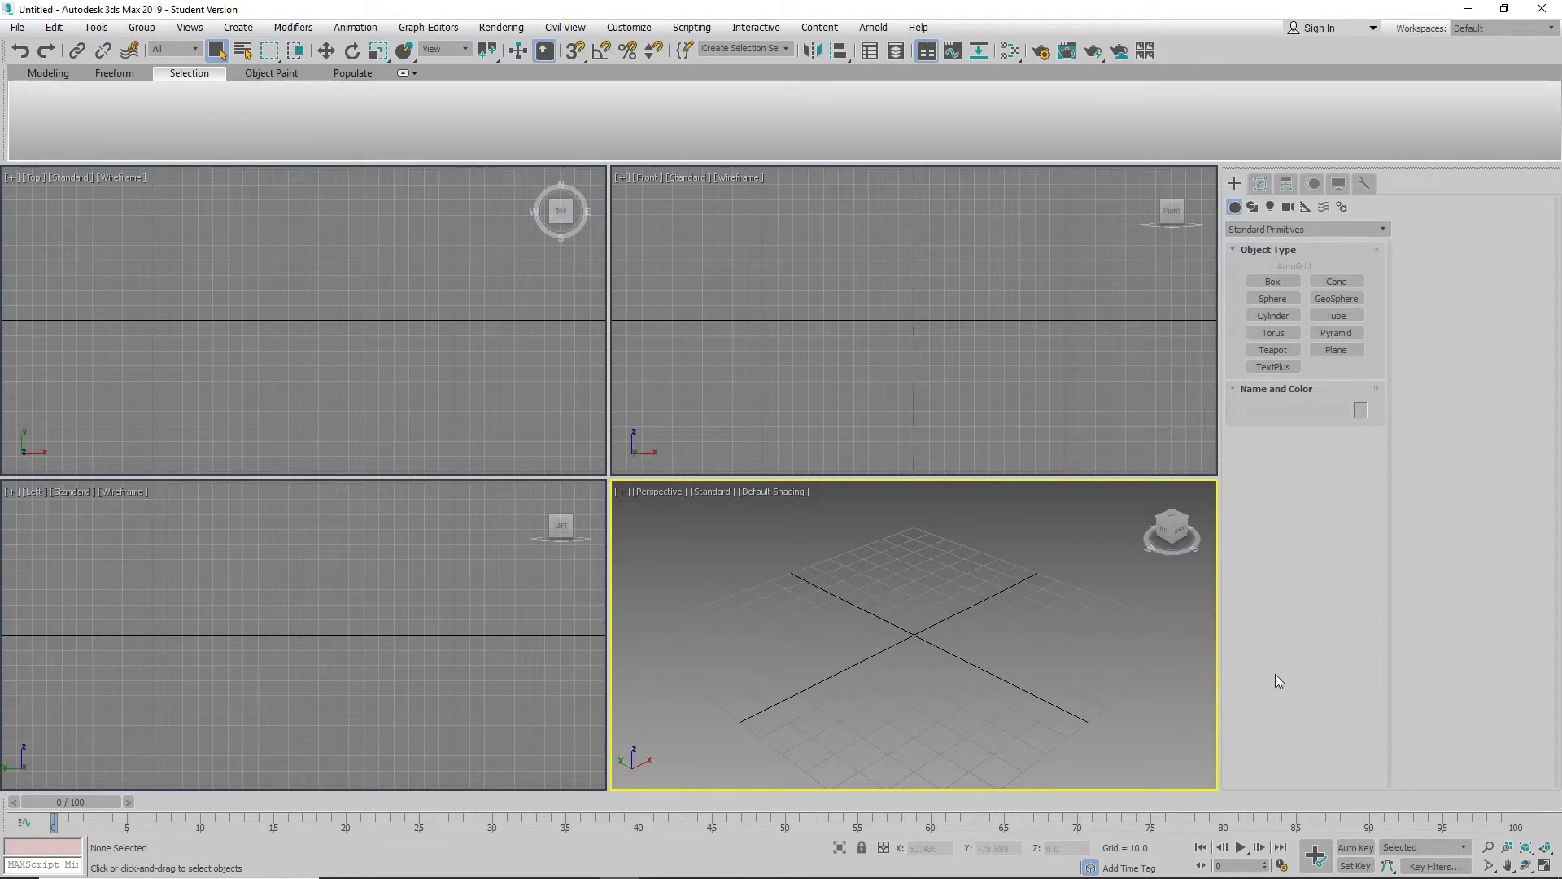
left_click(1543, 869)
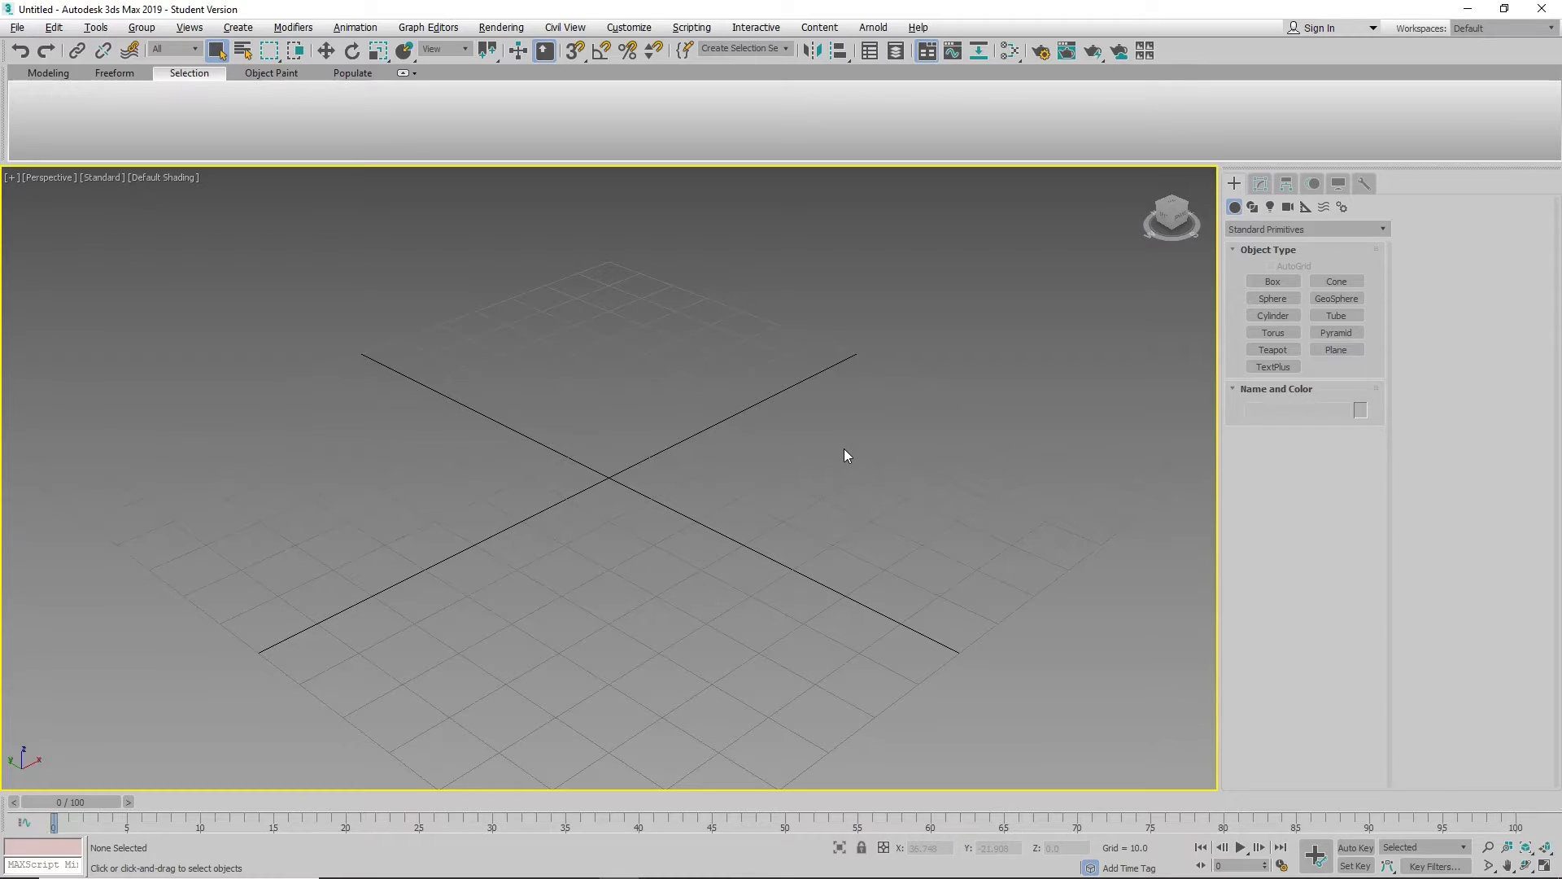
middle_click_drag(843, 447, 694, 534)
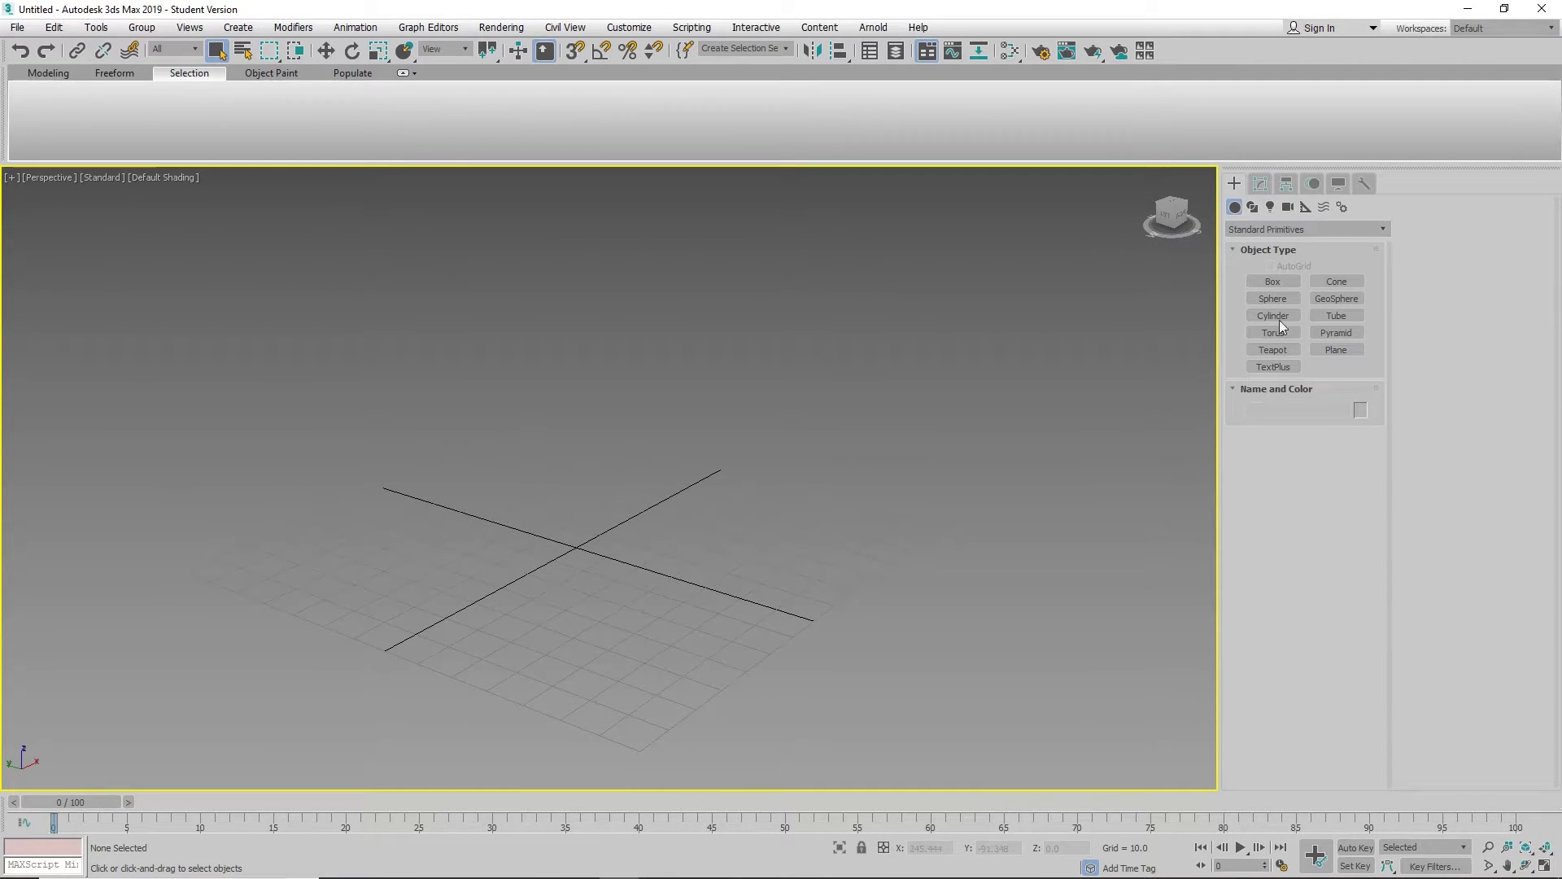
left_click(1276, 281)
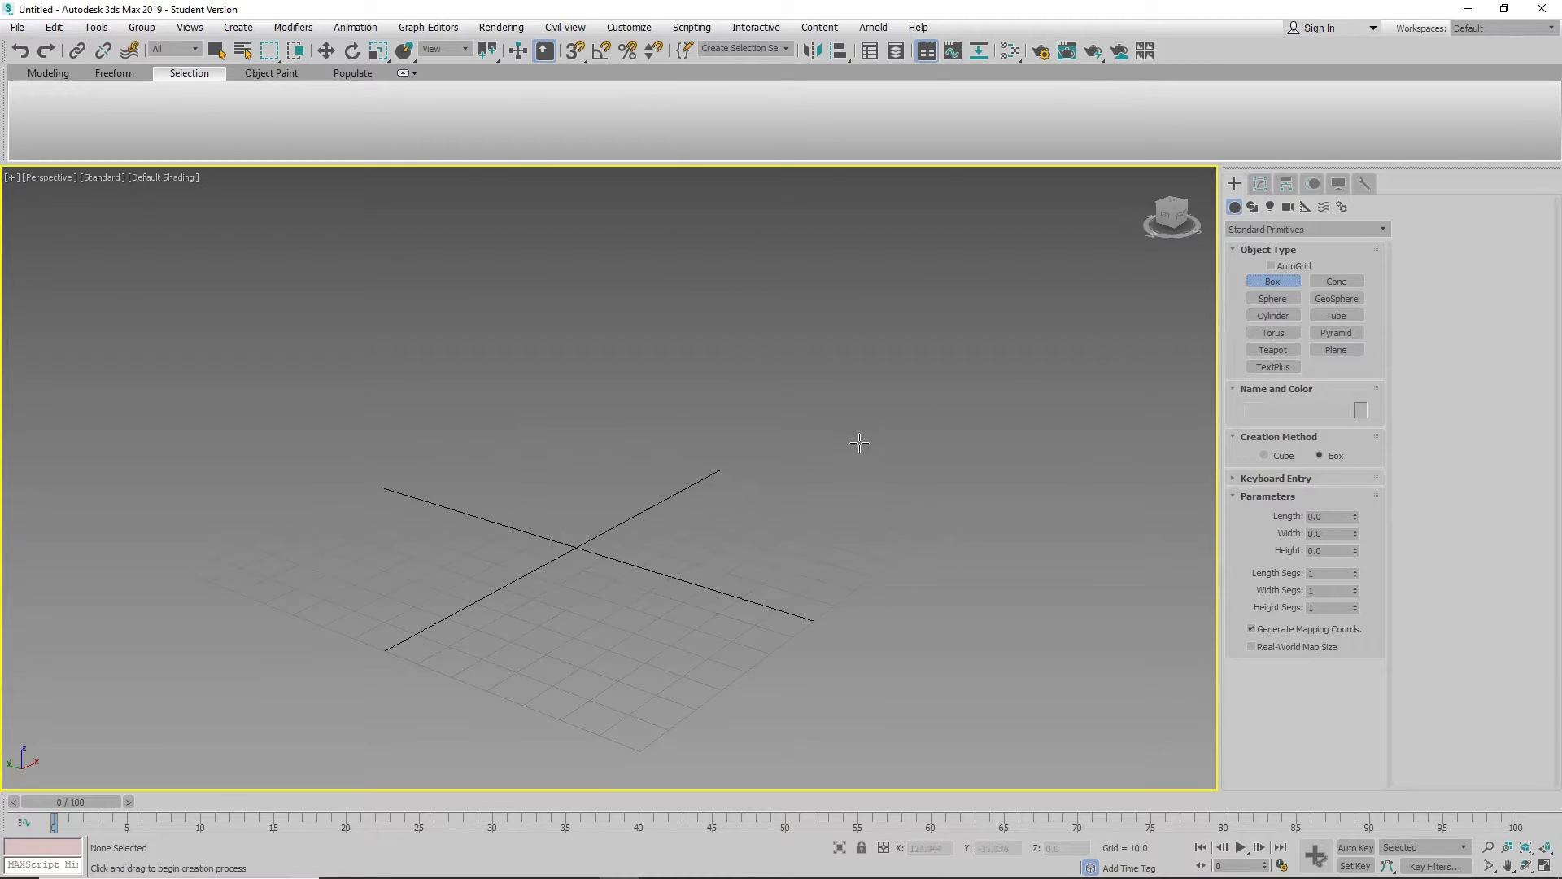
left_click_drag(860, 443, 887, 494)
right_click(887, 494)
left_click(1274, 299)
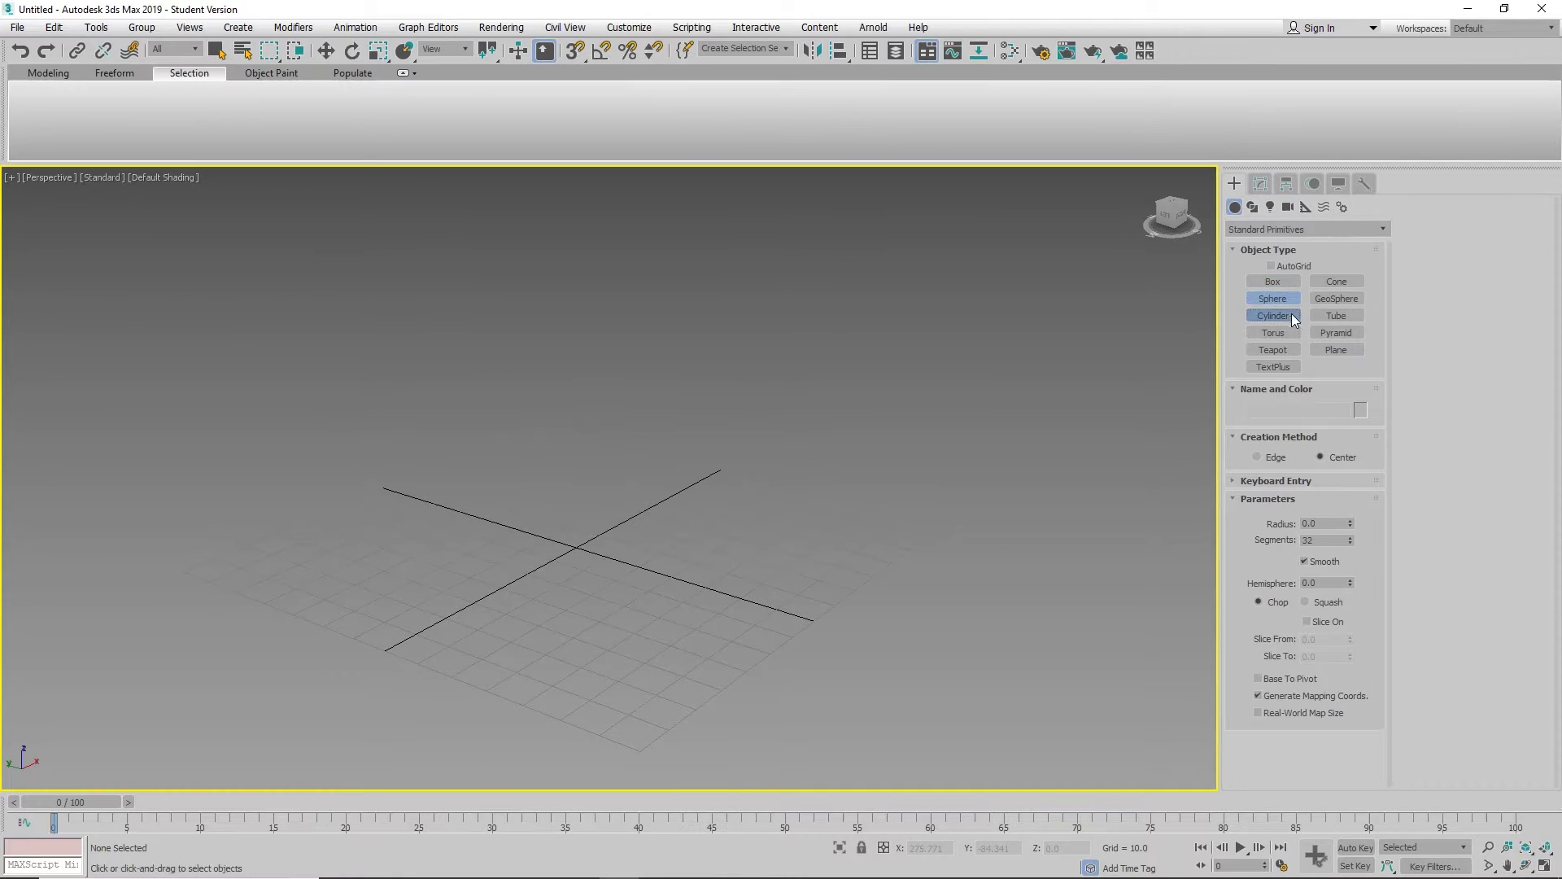
left_click(1292, 314)
left_click(1333, 314)
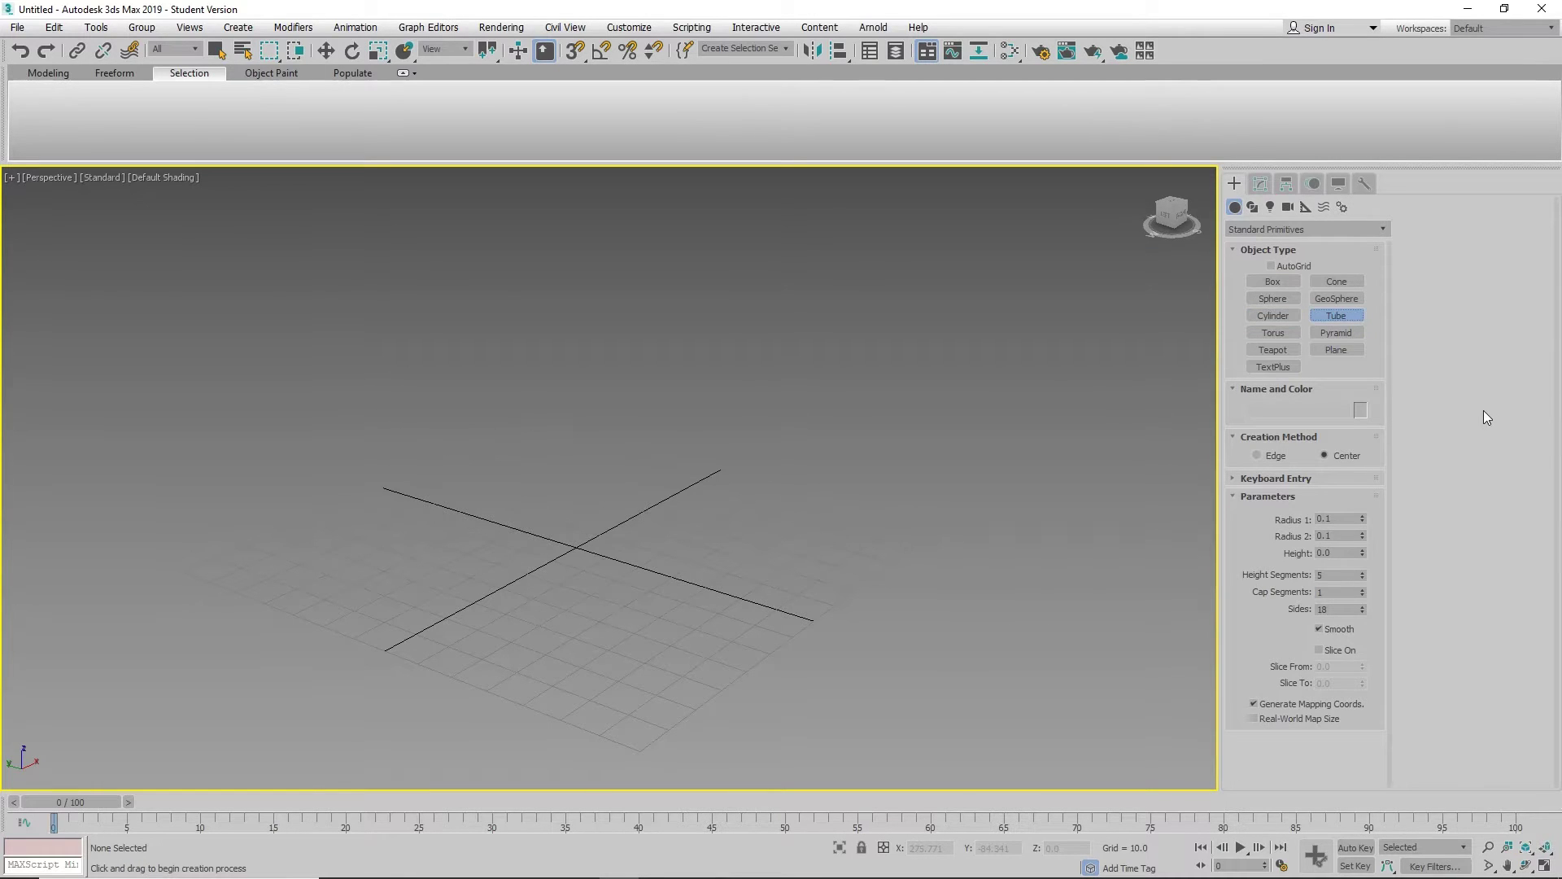
Create a box about 39 long, 46 wide and 45 high across the grid centre in the Perspective view.
left_click(1266, 282)
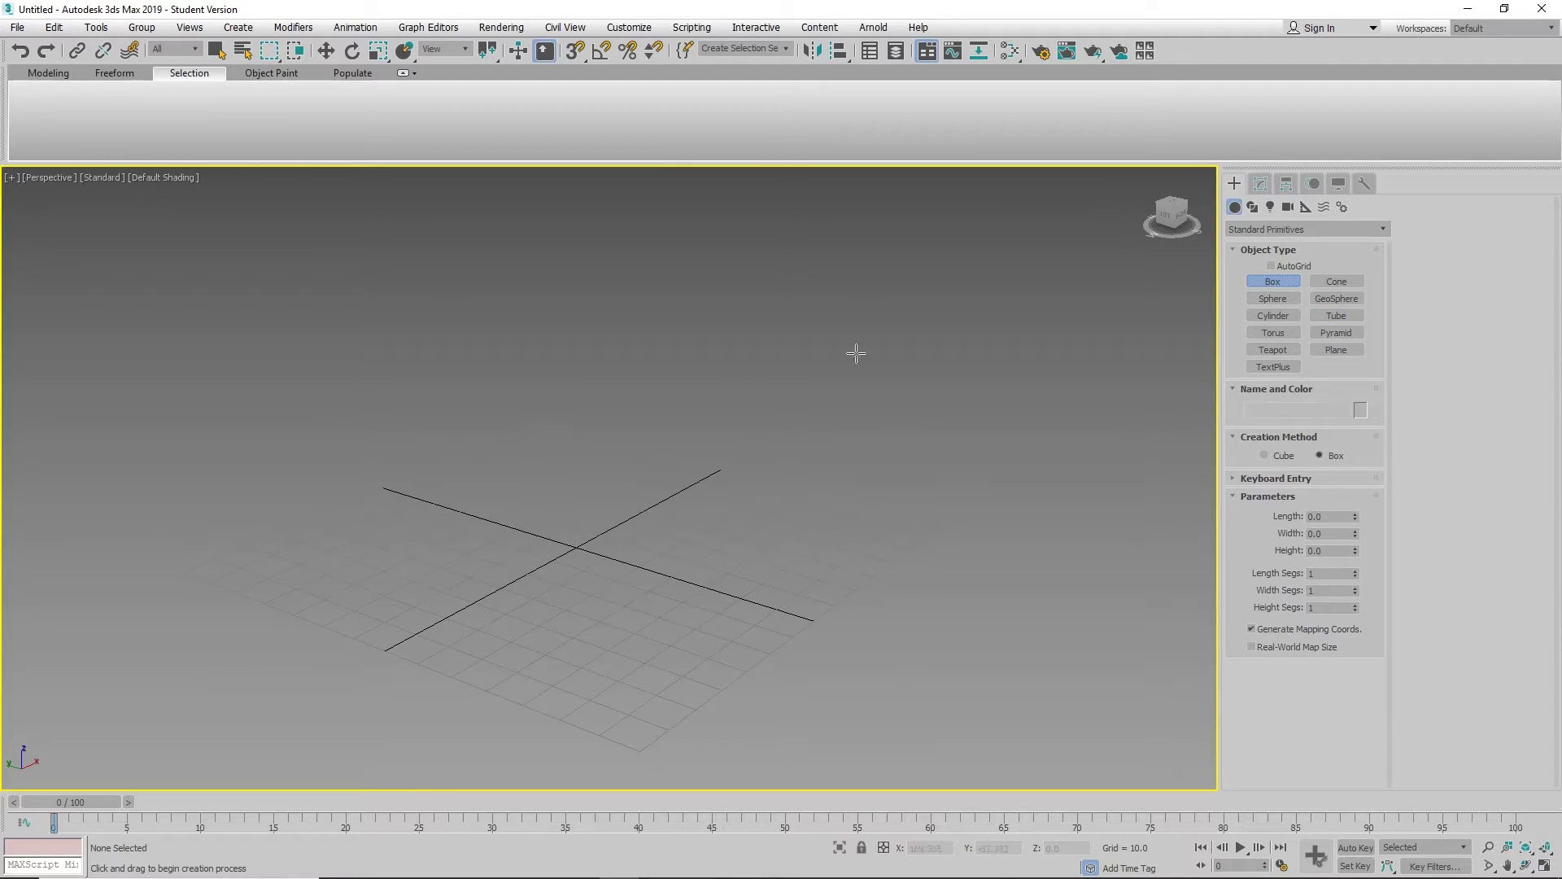
left_click(441, 567)
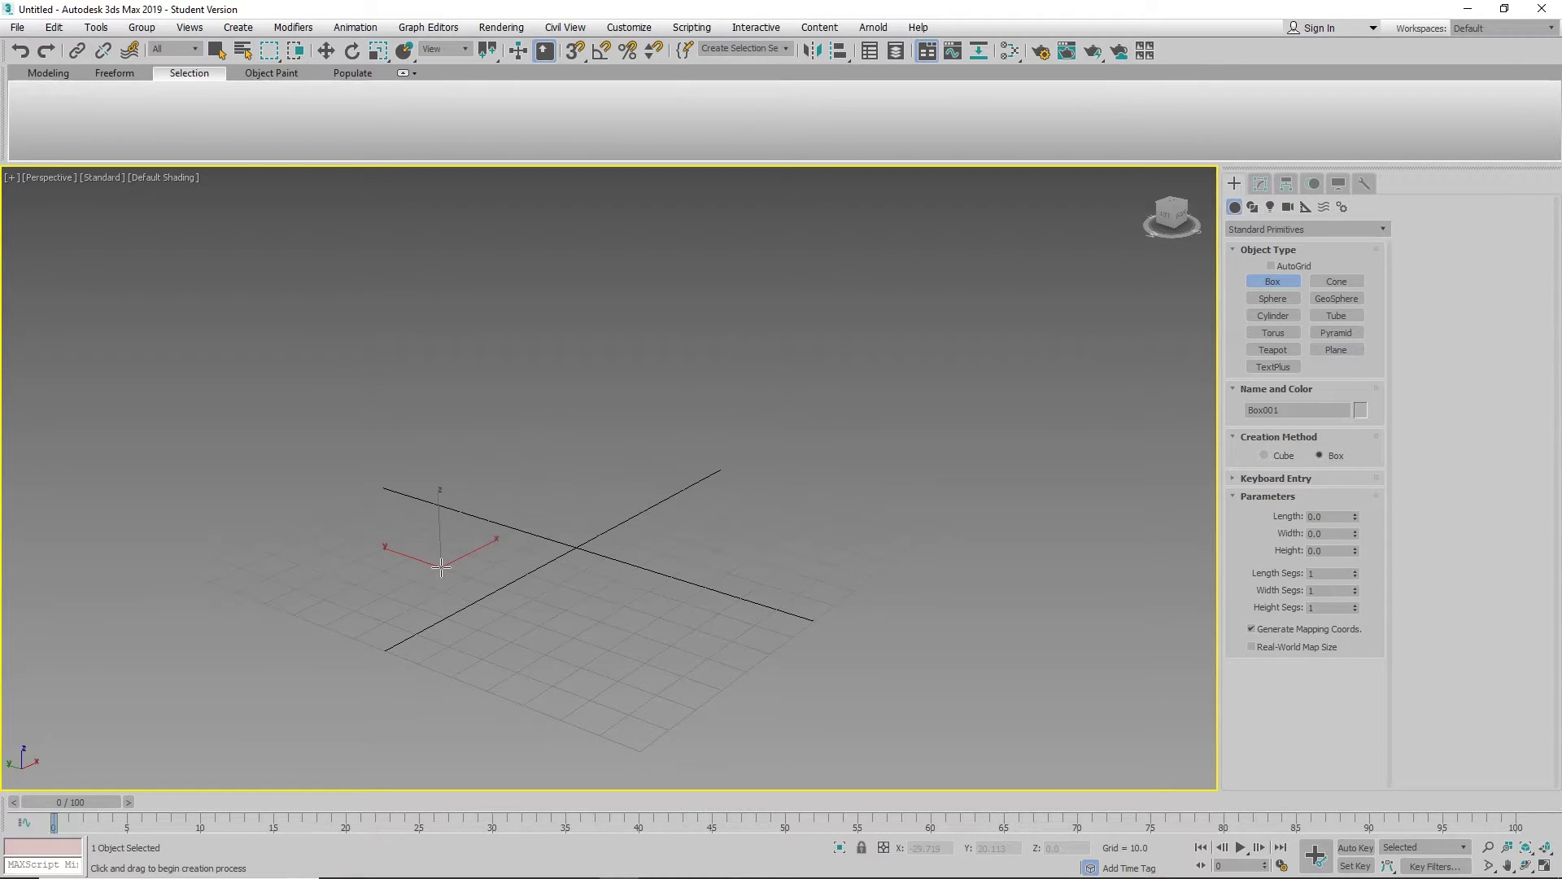
left_click_drag(442, 567, 674, 546)
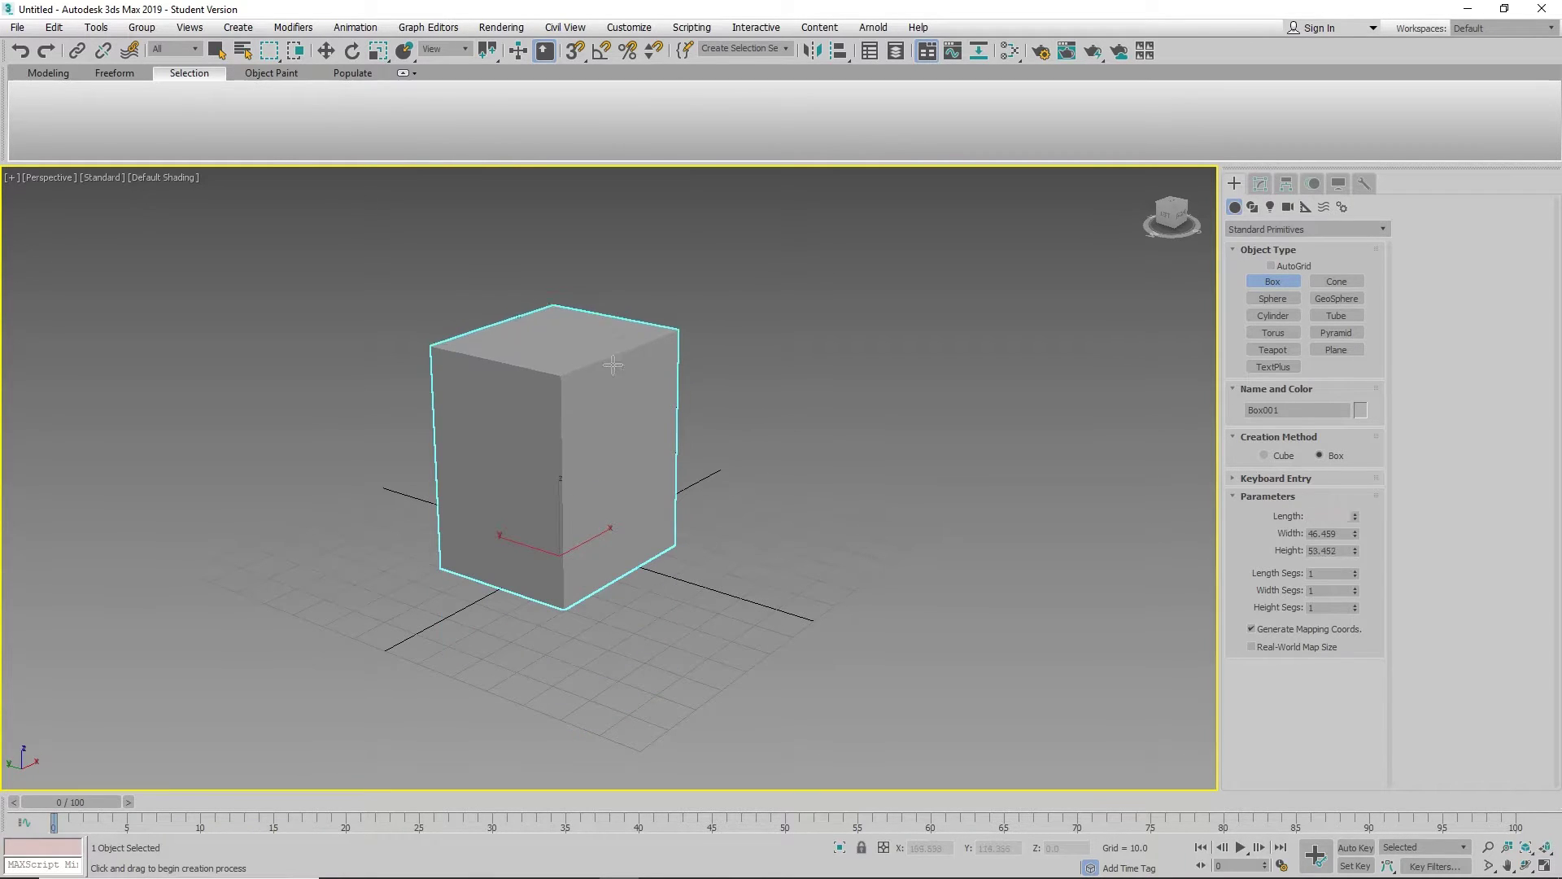
left_click(605, 368)
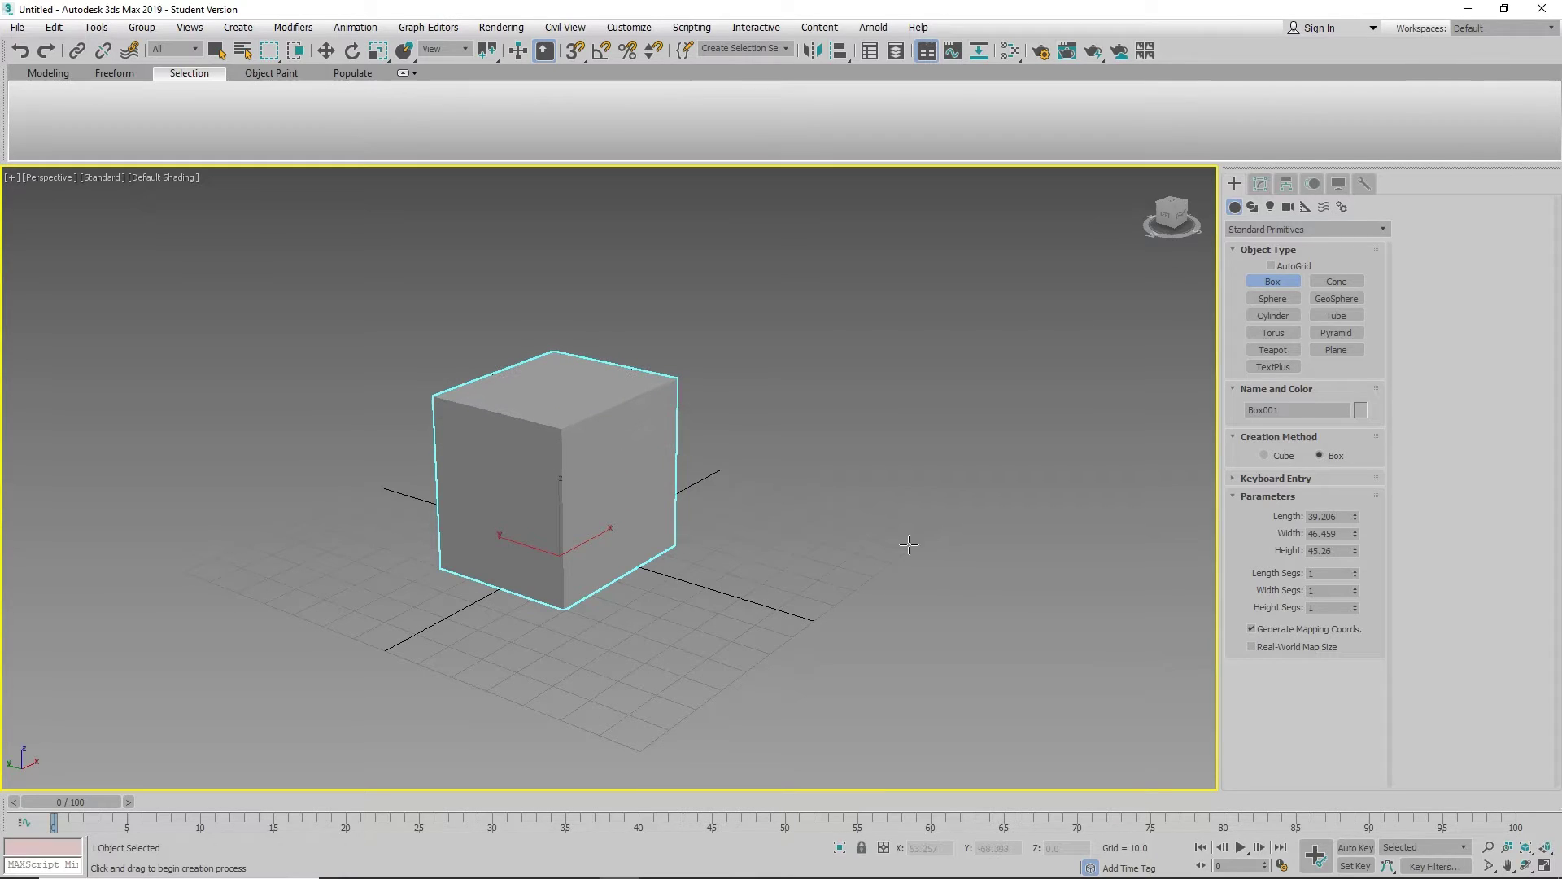
Turn on the Edged Faces display in the Perspective viewport.
middle_click_drag(868, 568, 886, 586)
key("F4")
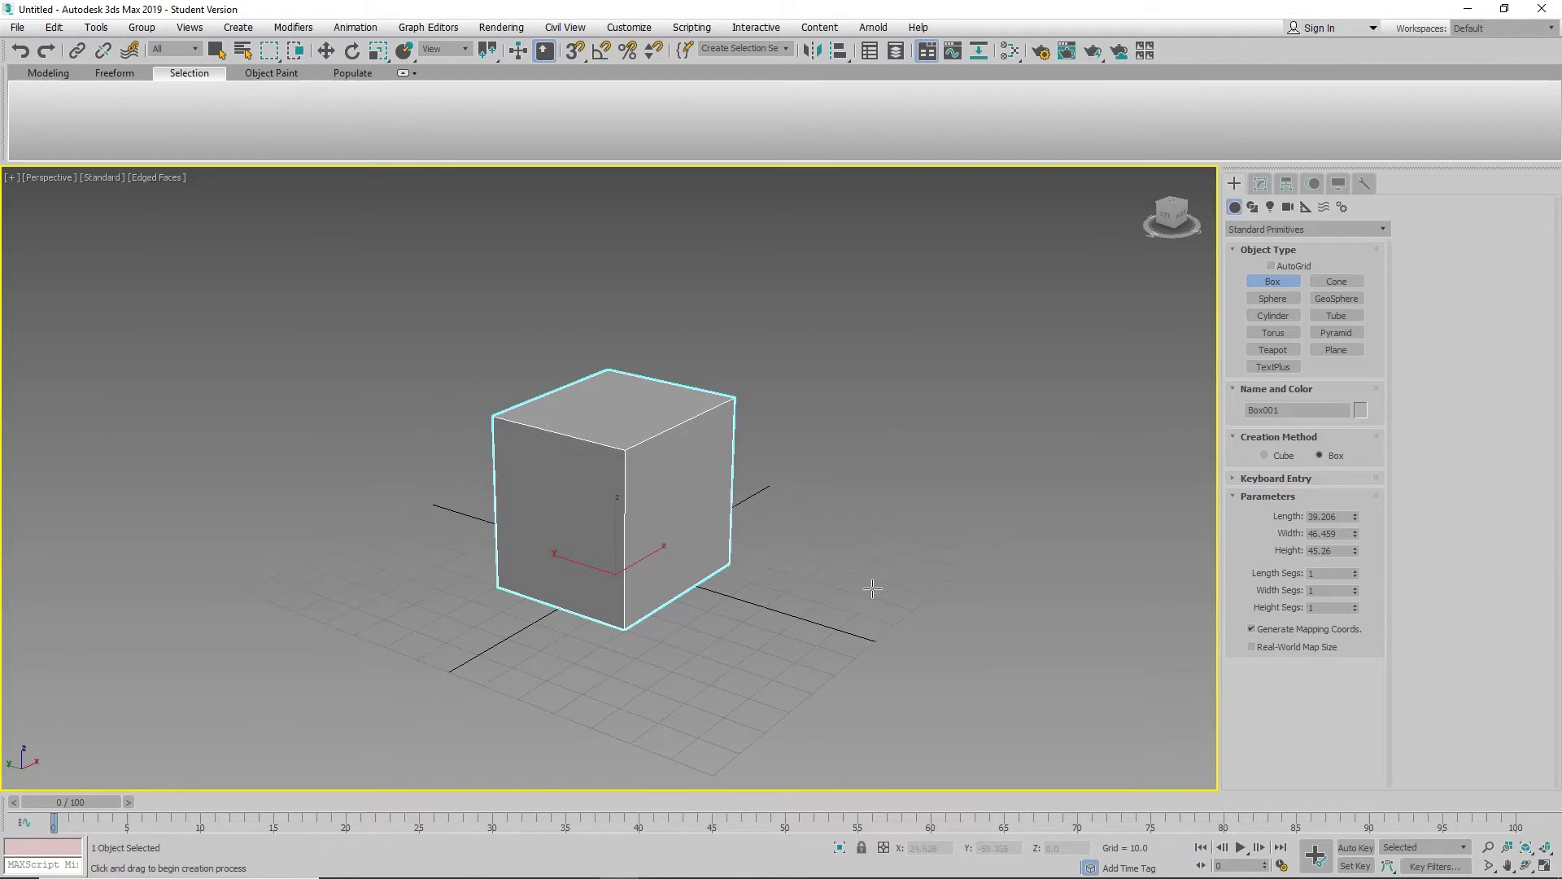
mouse_move(797, 616)
middle_mouse_down("alt")
mouse_move(1001, 621)
mouse_move(659, 627)
middle_mouse_up("alt")
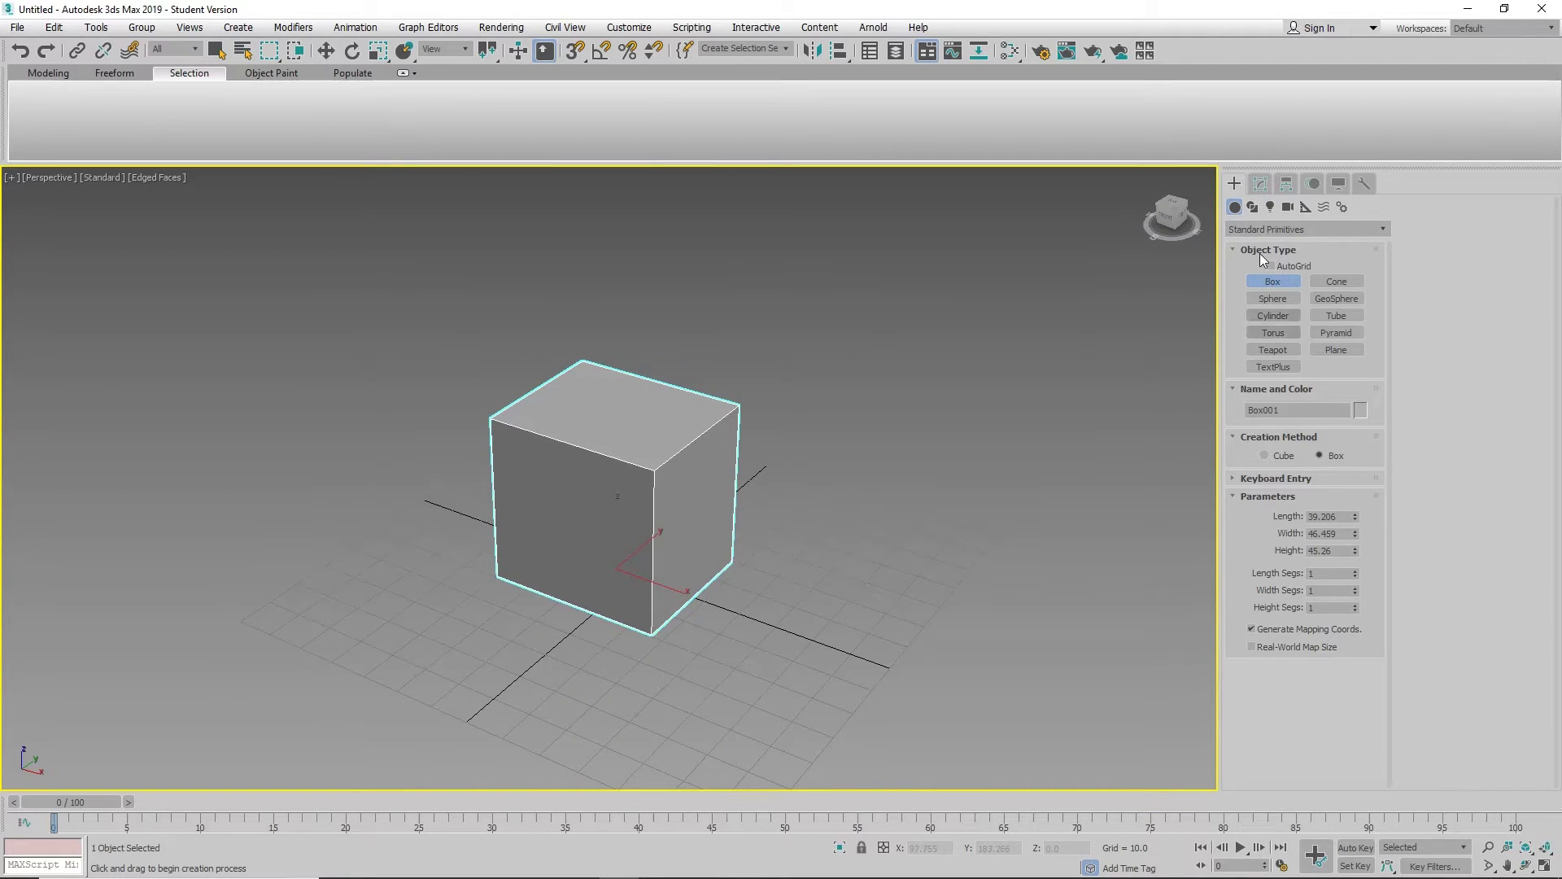
Set the box's length, width and height segments to 10 each.
left_click(1260, 184)
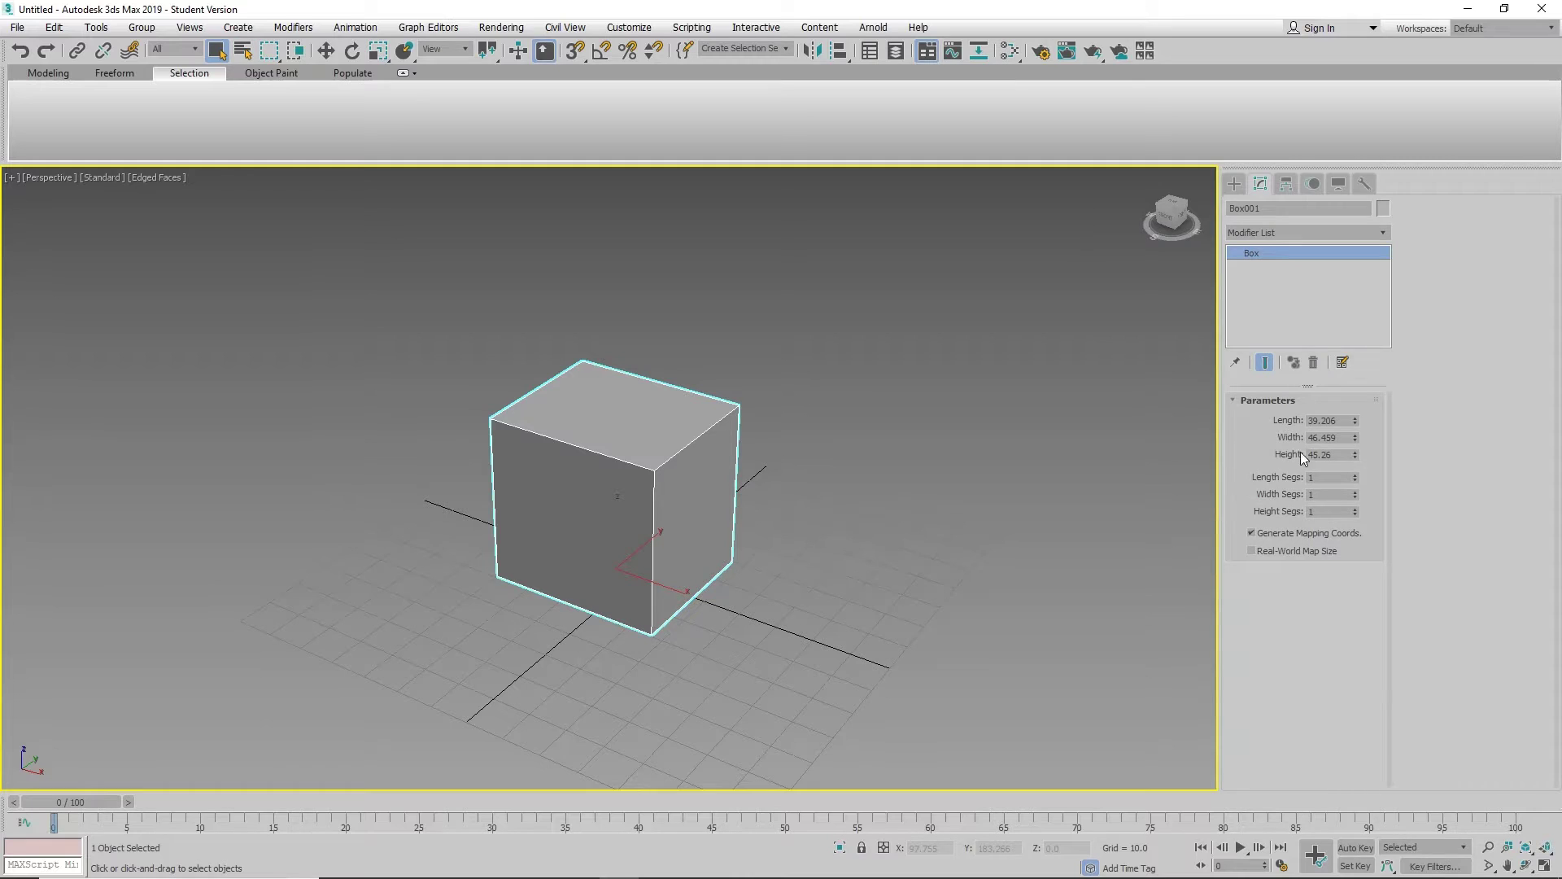
left_click(1316, 475)
type("0")
key("Tab")
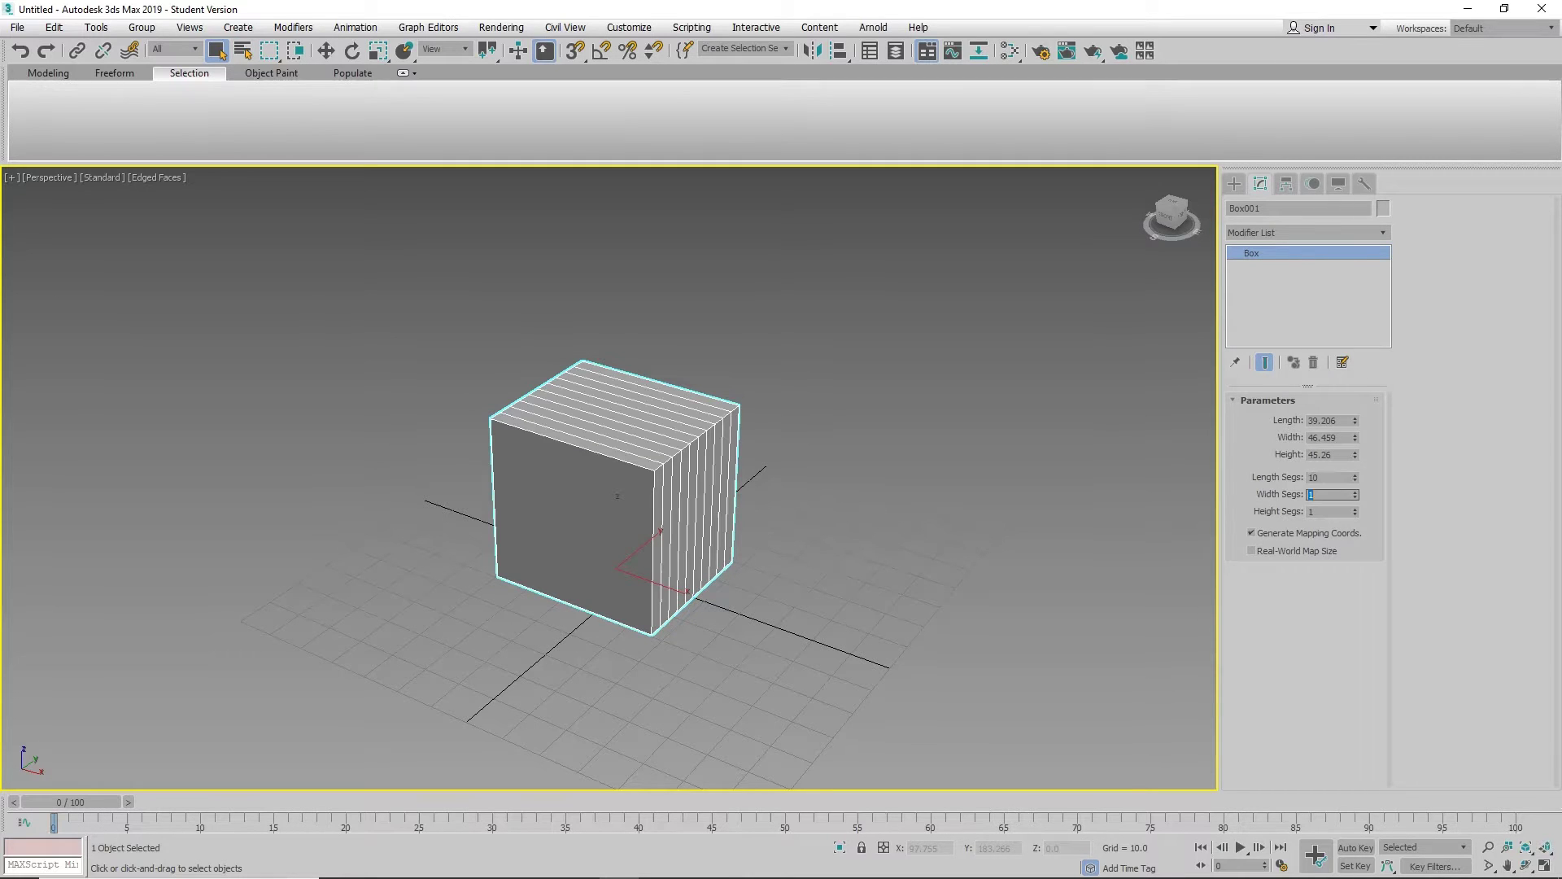
key("Tab")
type("0")
key("Return")
double_click(1331, 494)
type("10")
key("Tab")
type("10")
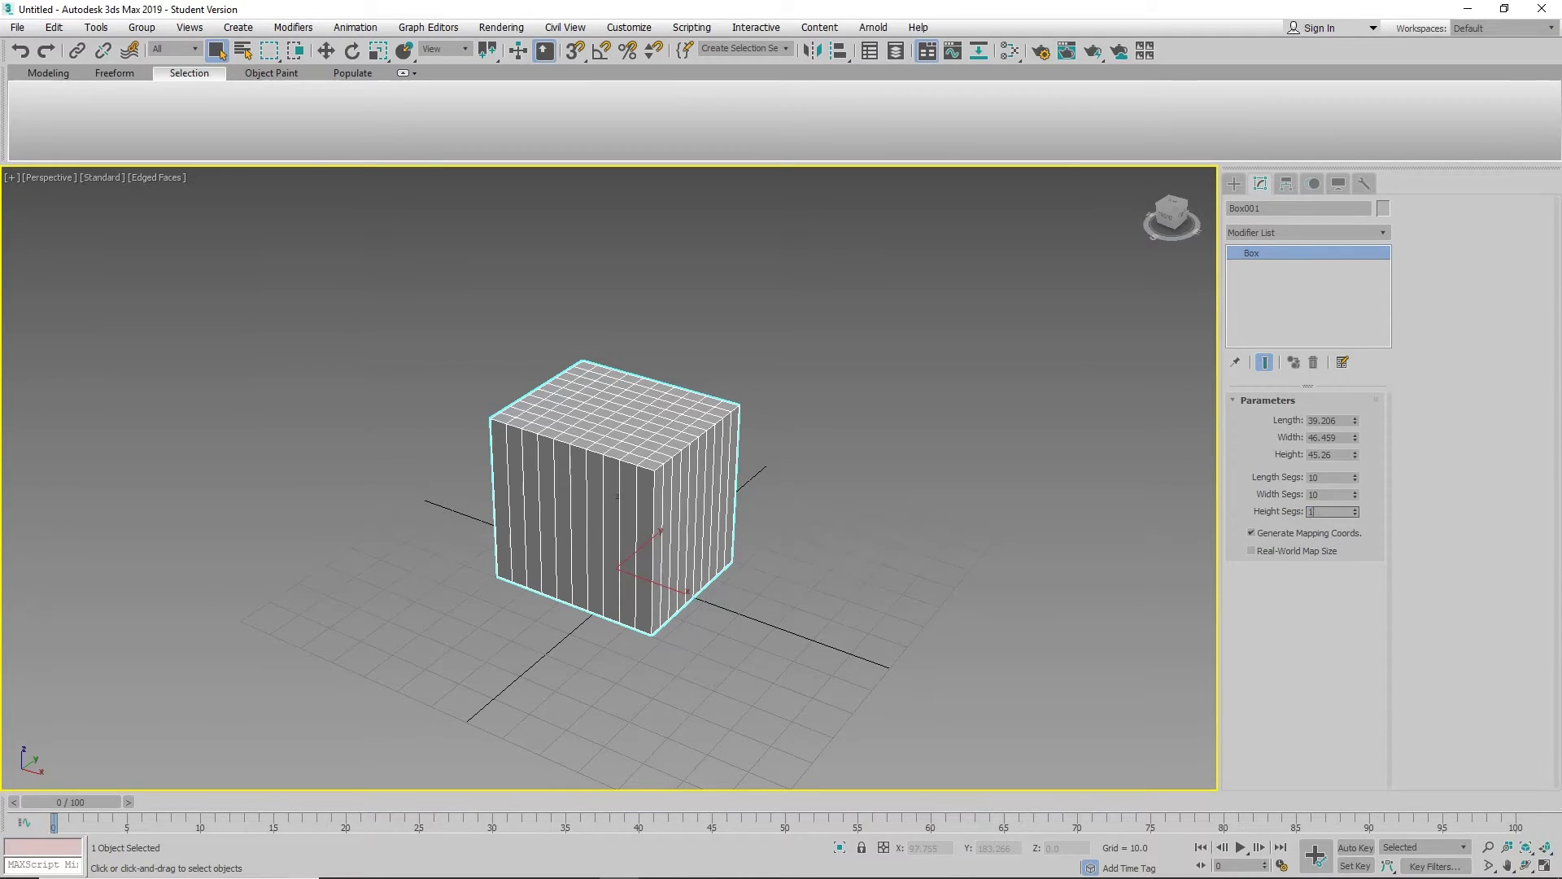
key("Return")
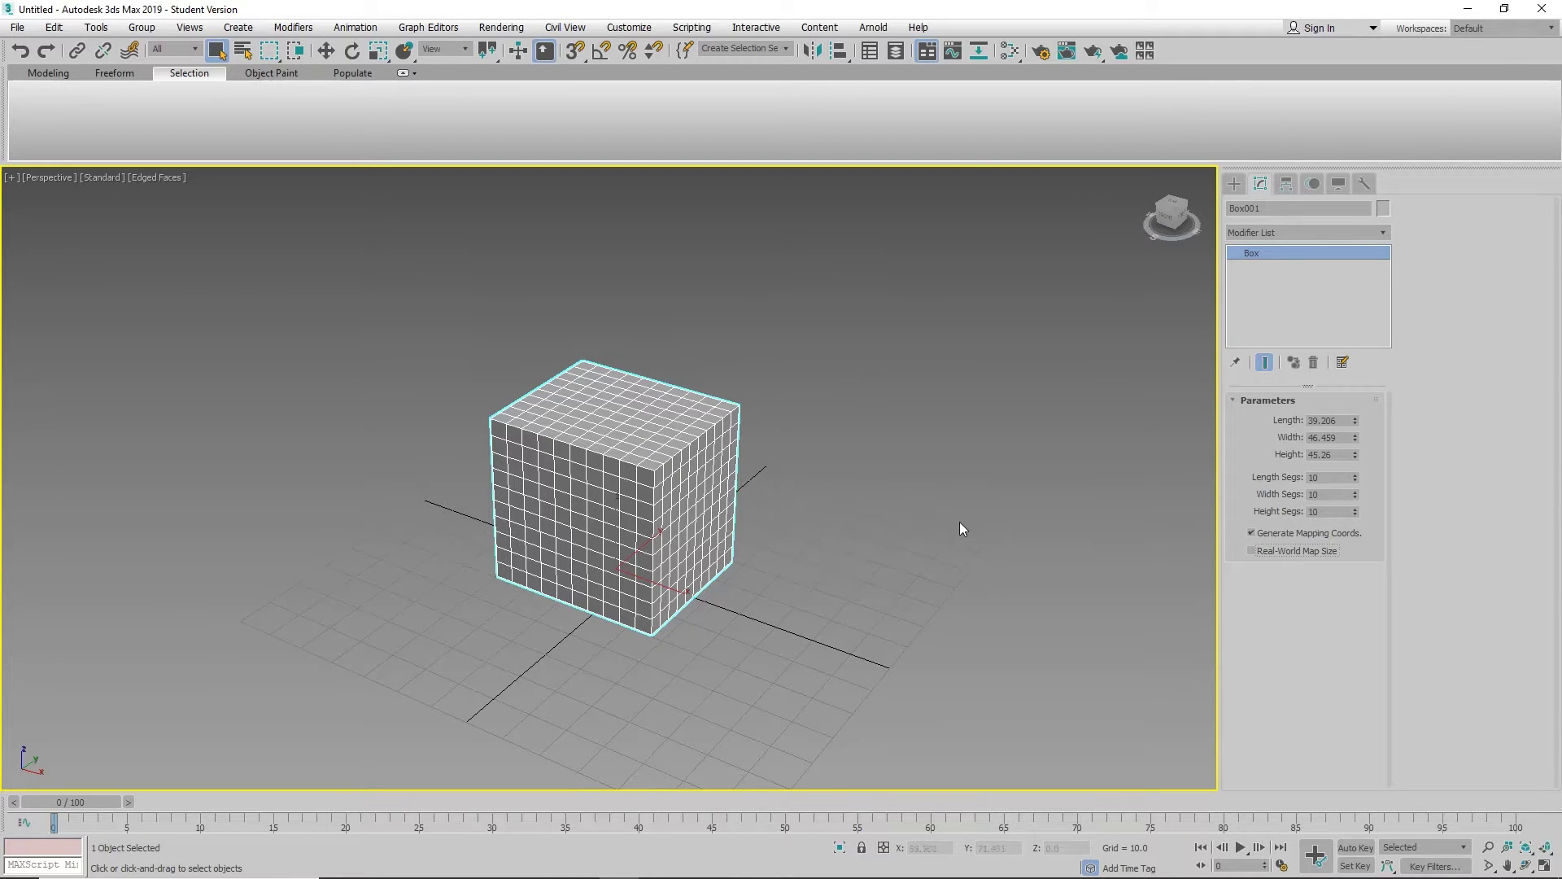
Set the box's length, width and height segments to 1 each and delete the box.
middle_click_drag(937, 515, 1009, 515, "alt")
double_click(1333, 478)
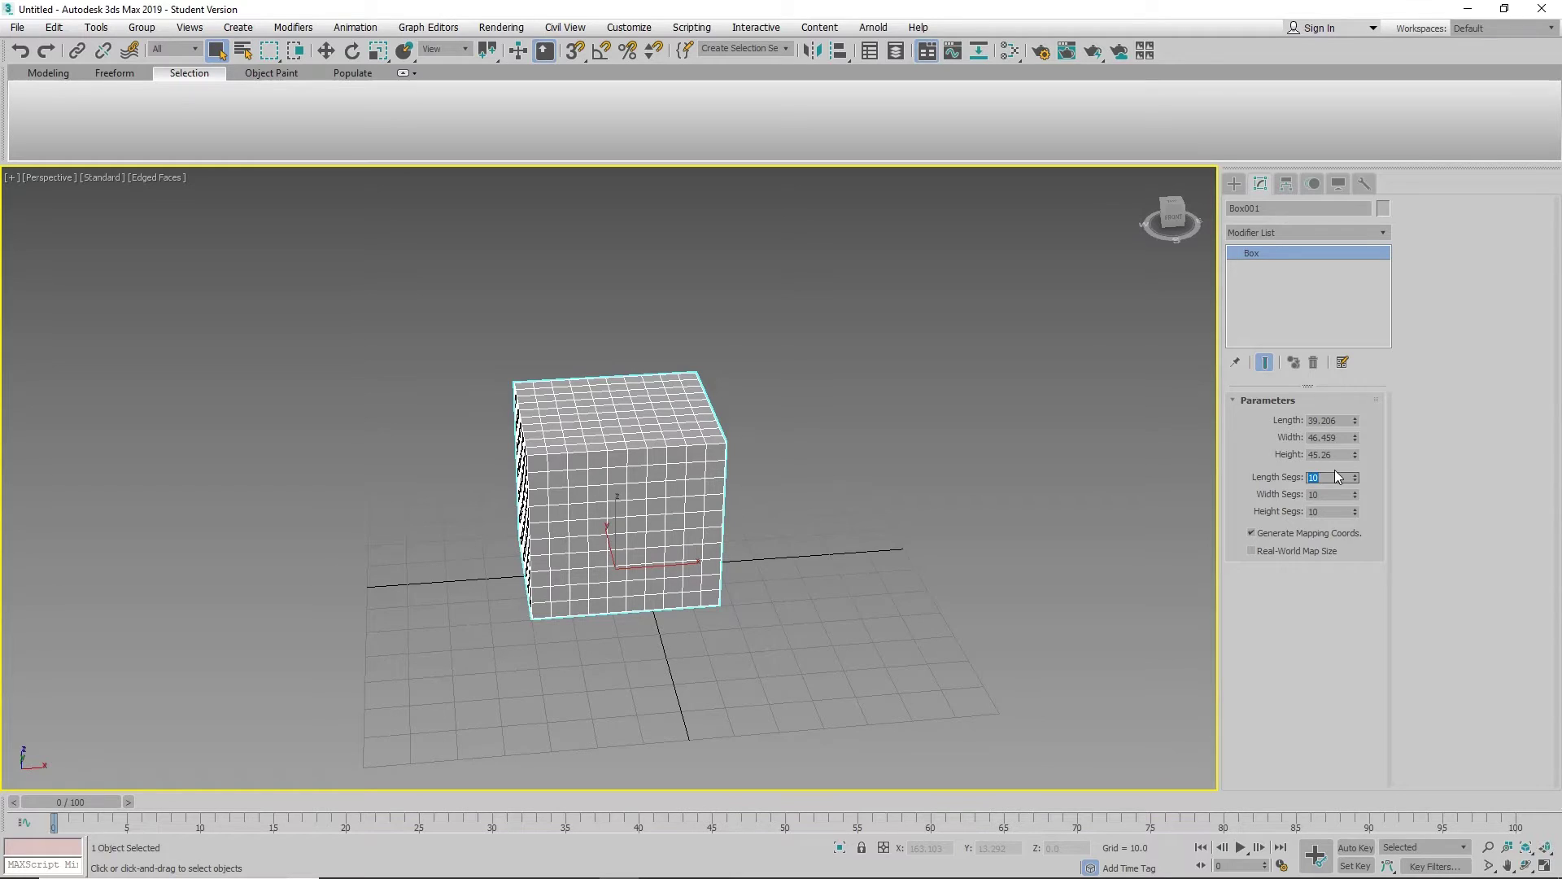
type("1")
key("Tab")
type("1")
key("Tab")
type("1")
key("Tab")
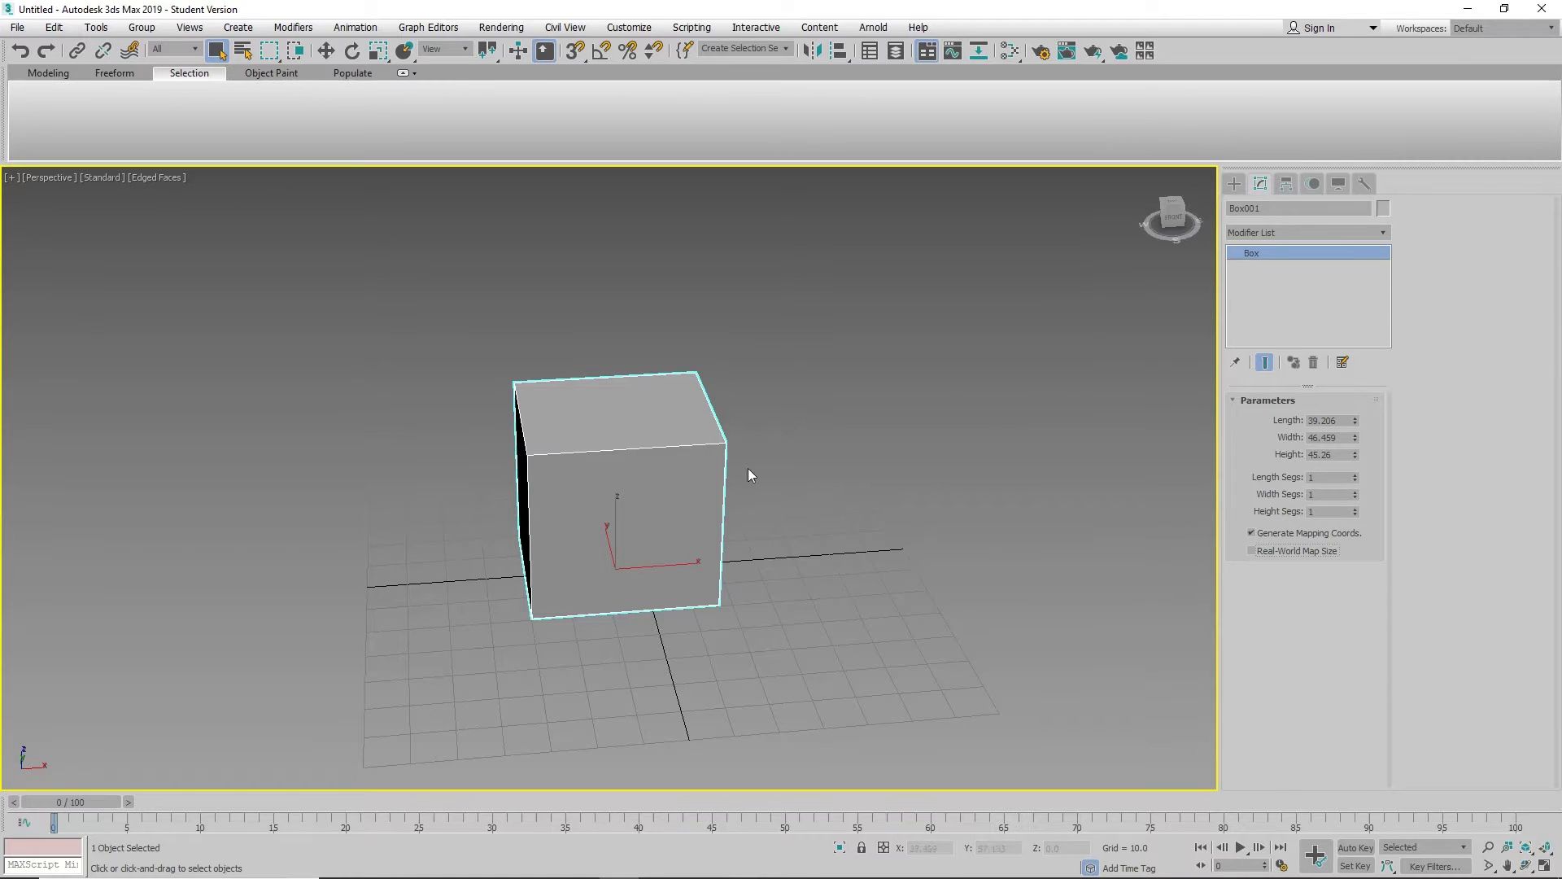
middle_click_drag(748, 476, 736, 506, "alt")
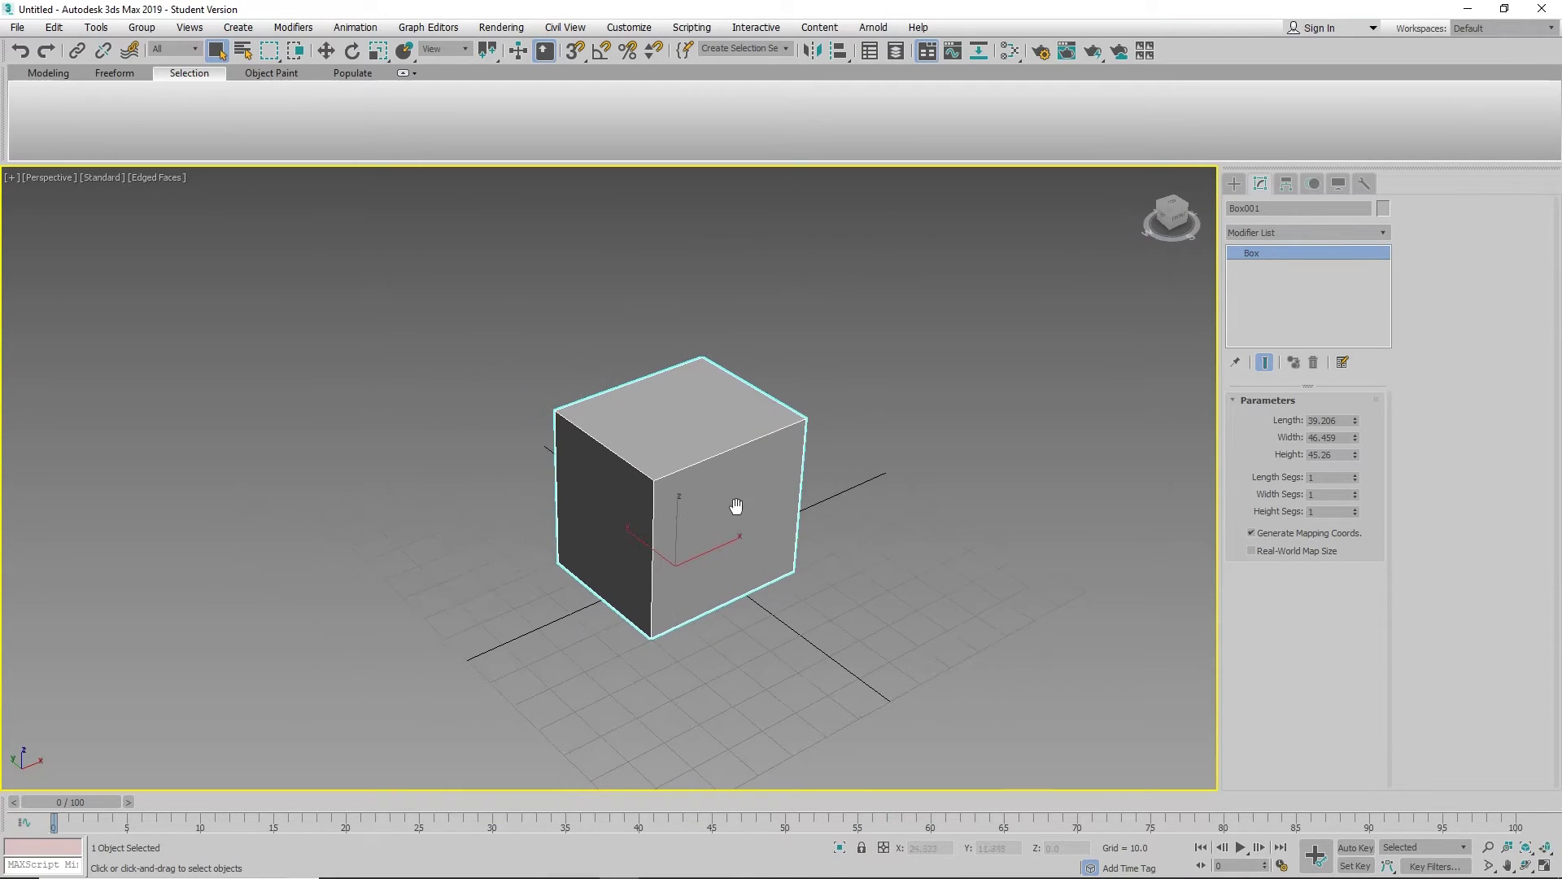
key("Delete")
Create a sphere with a radius of about 44 at the grid origin, and delete it.
left_click(1235, 183)
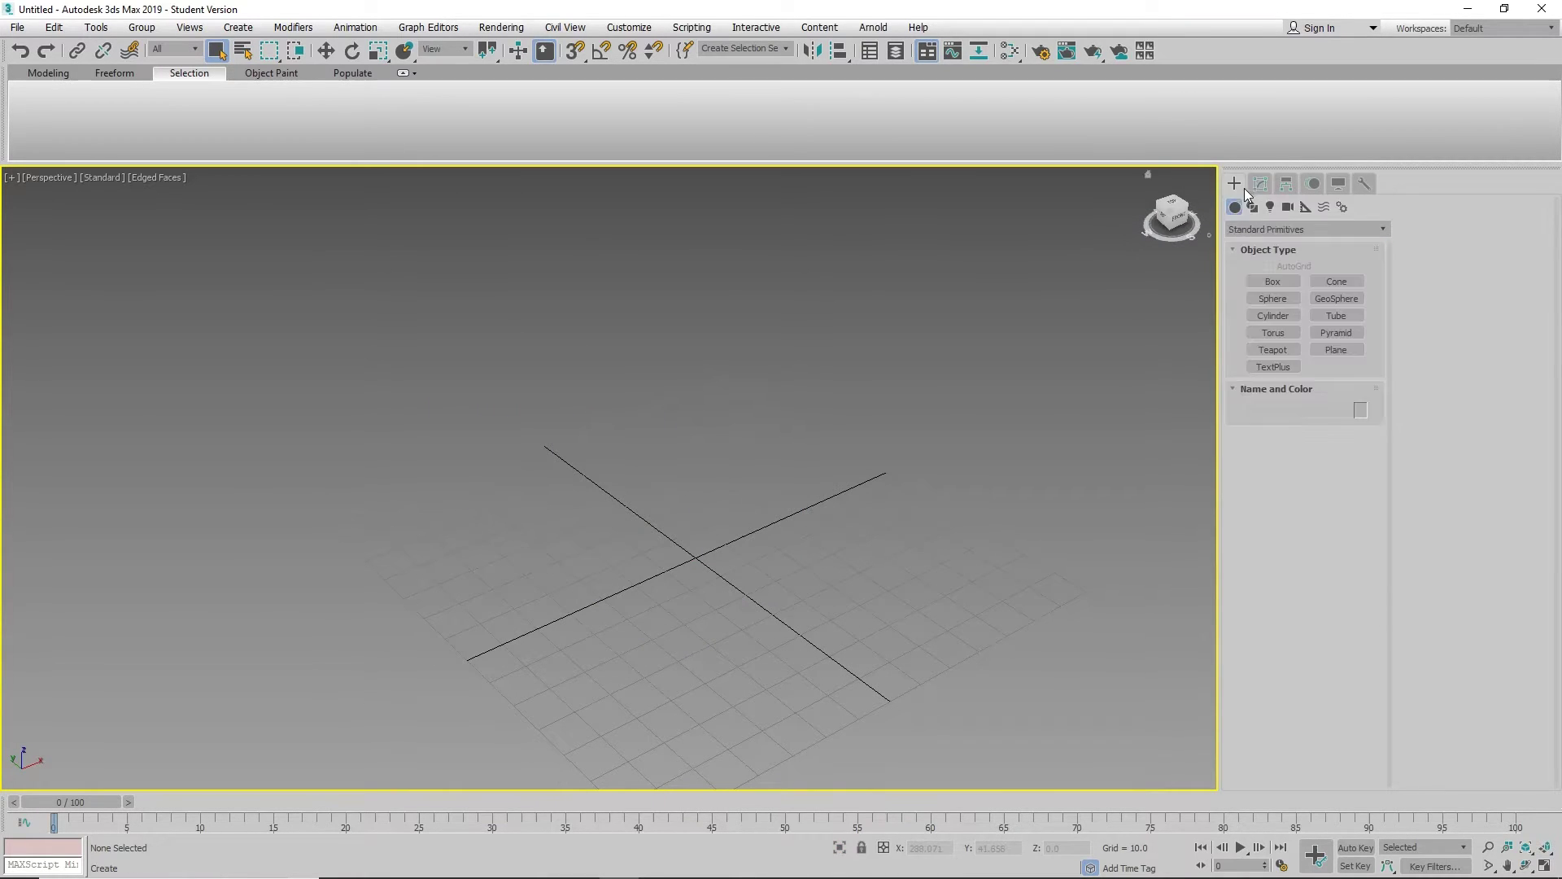
left_click(1291, 299)
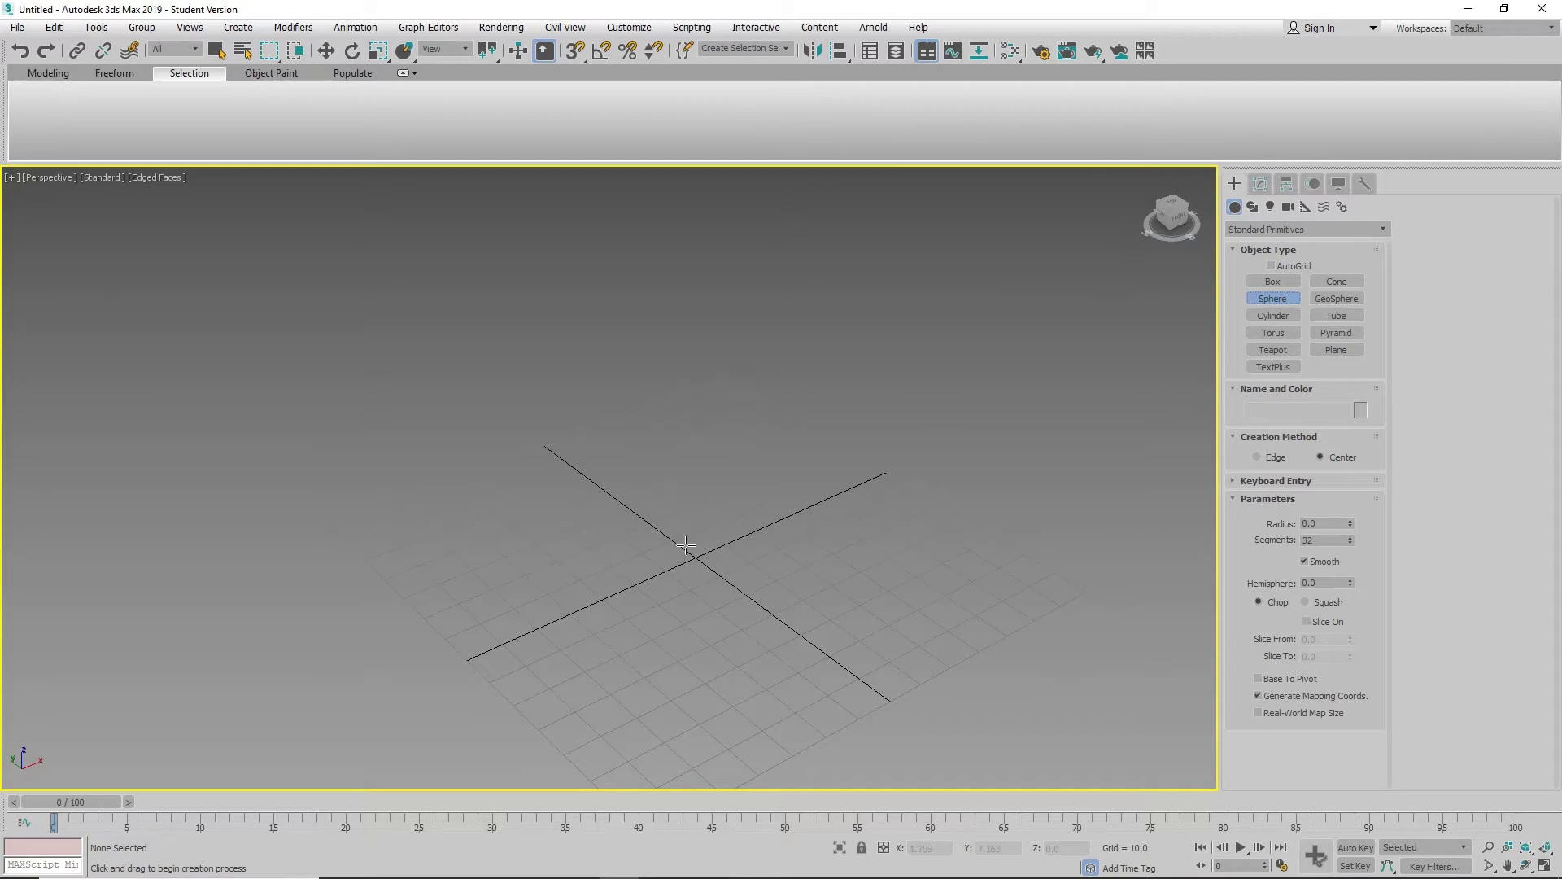
left_click_drag(699, 556, 867, 583)
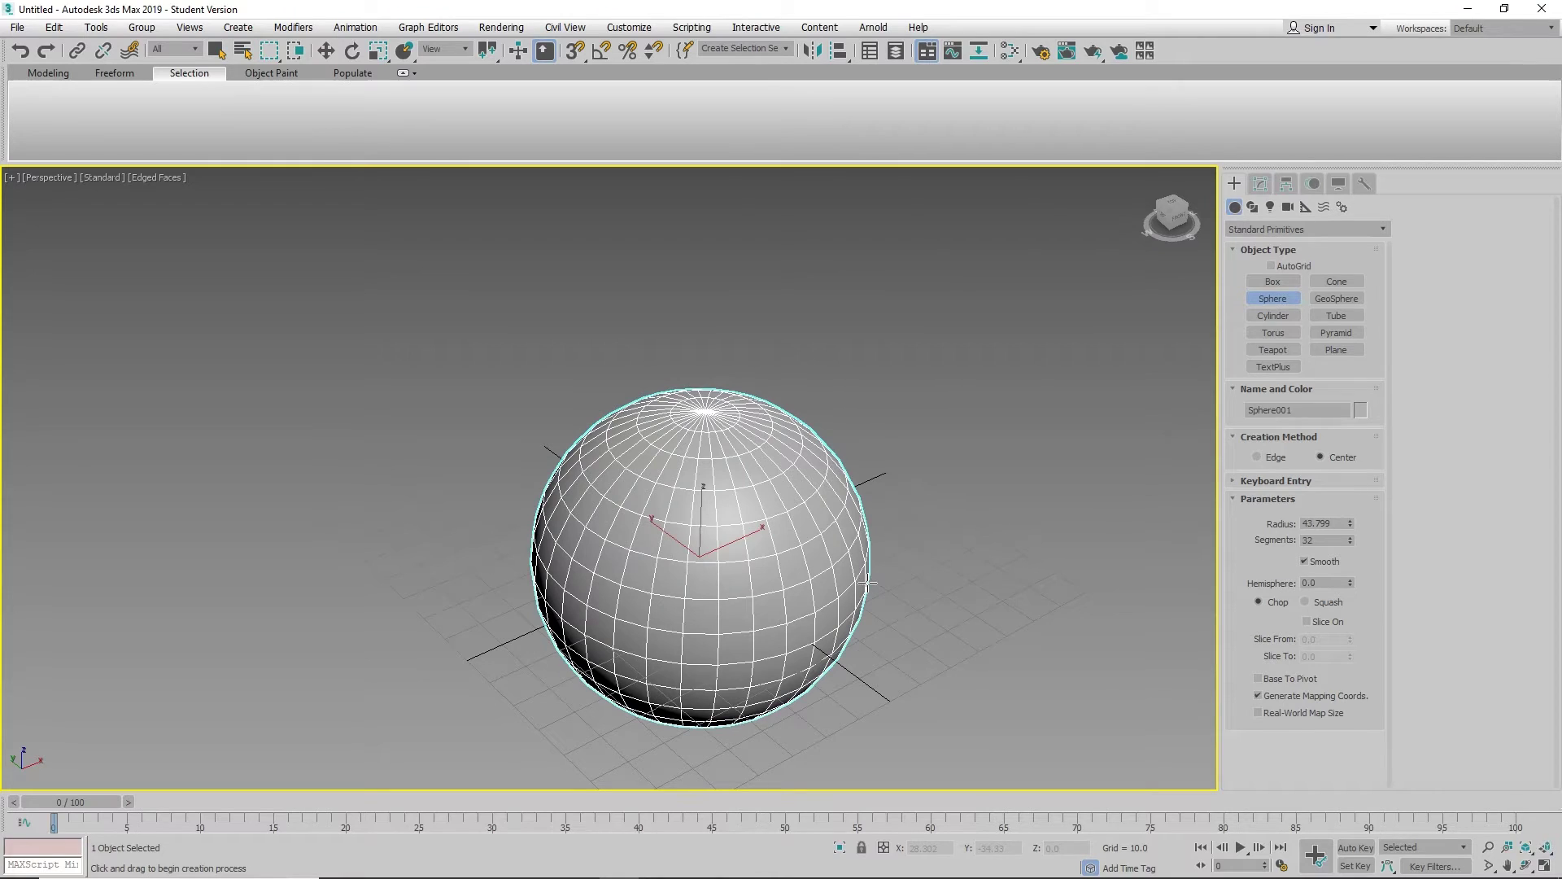
key("Delete")
Draw a cylinder with a radius of about 22 and a height of about 73 at the grid origin, and discard it.
left_click(1274, 317)
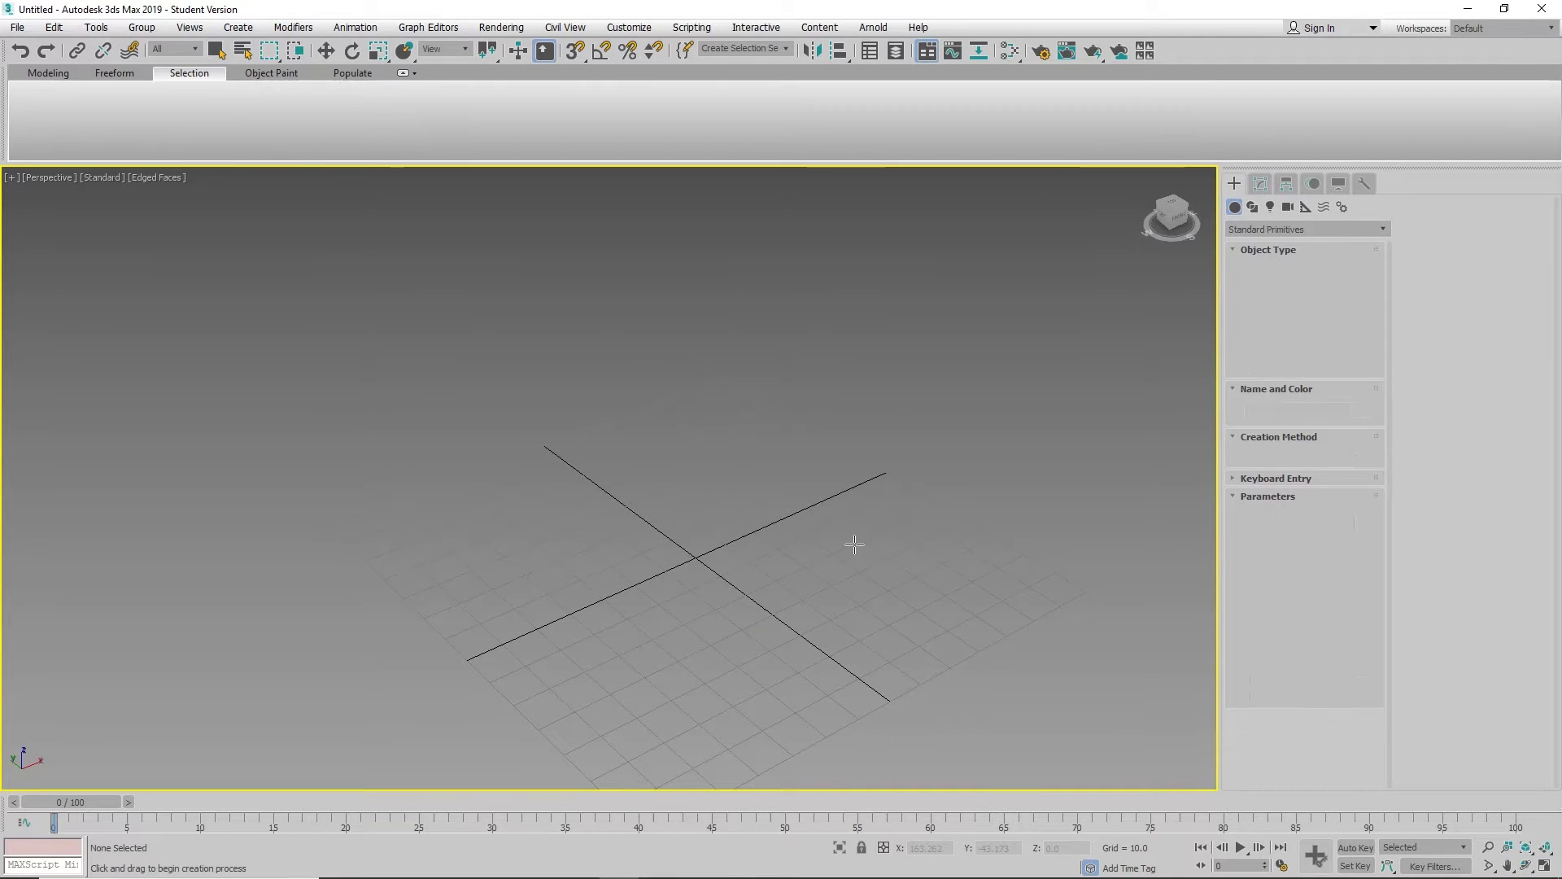
left_click(700, 558)
left_click_drag(700, 558, 756, 595)
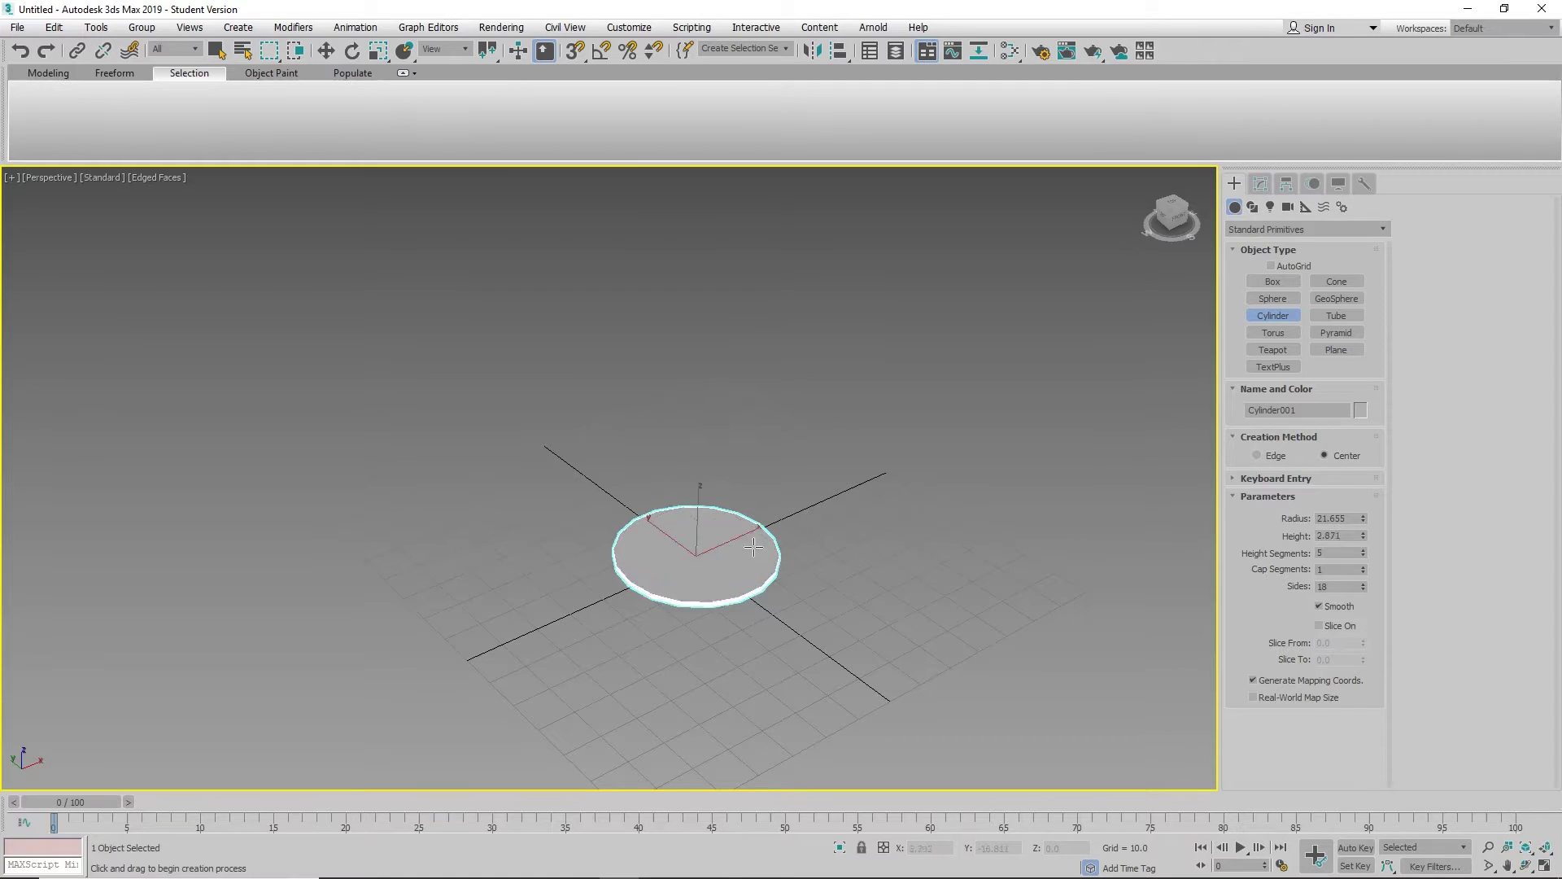
left_click(705, 562)
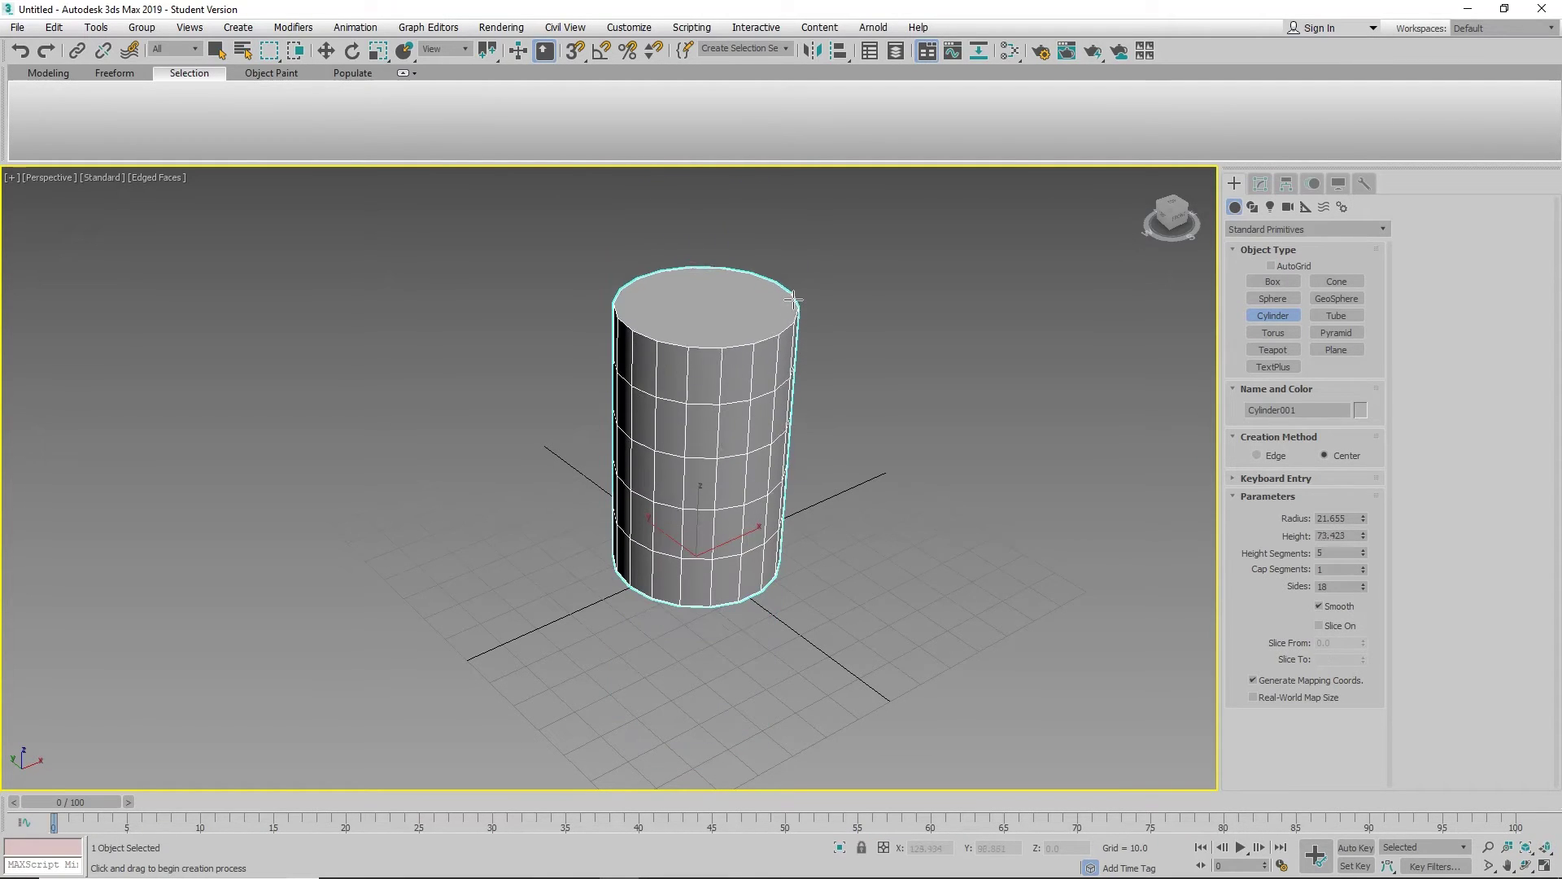
right_click(793, 300)
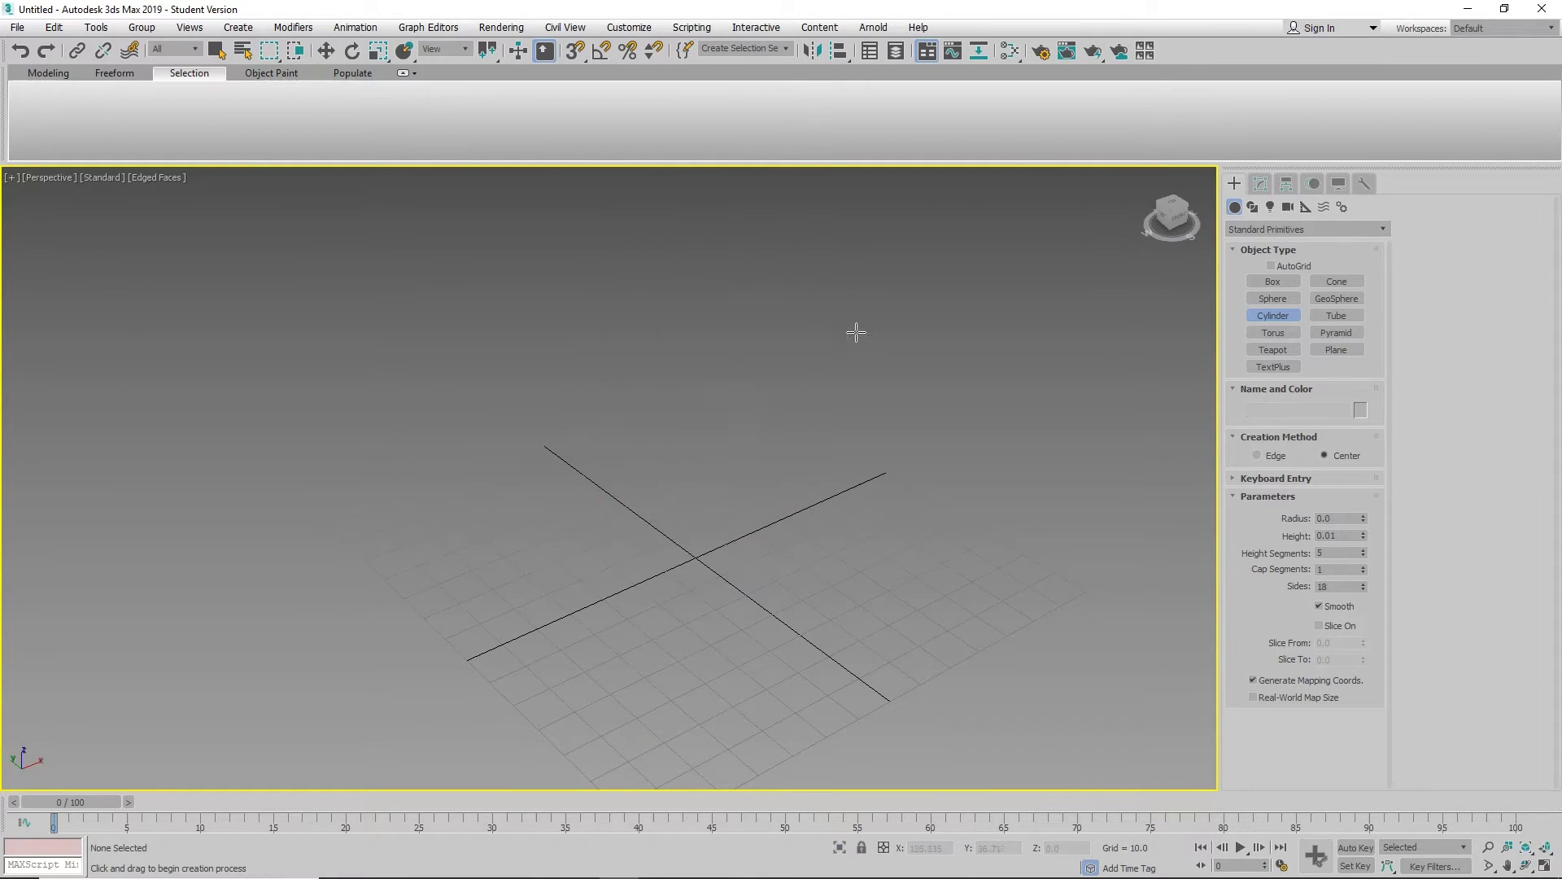
Draw a tube with radii of about 15 and 21 and a height of about 62 at the grid origin, and discard it.
left_click(1327, 317)
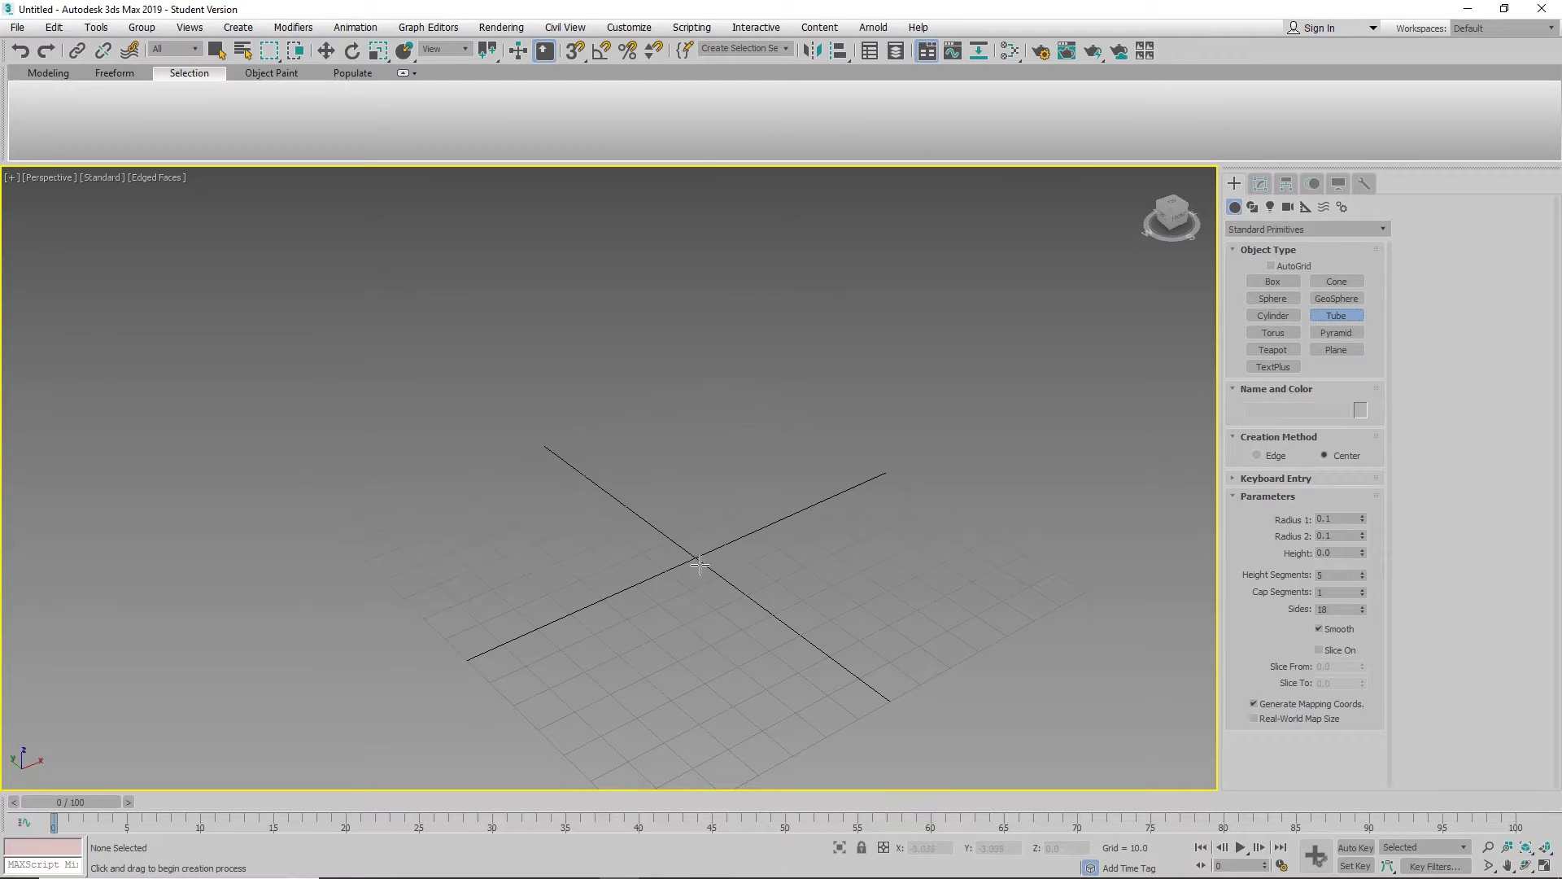
left_click_drag(696, 557, 745, 582)
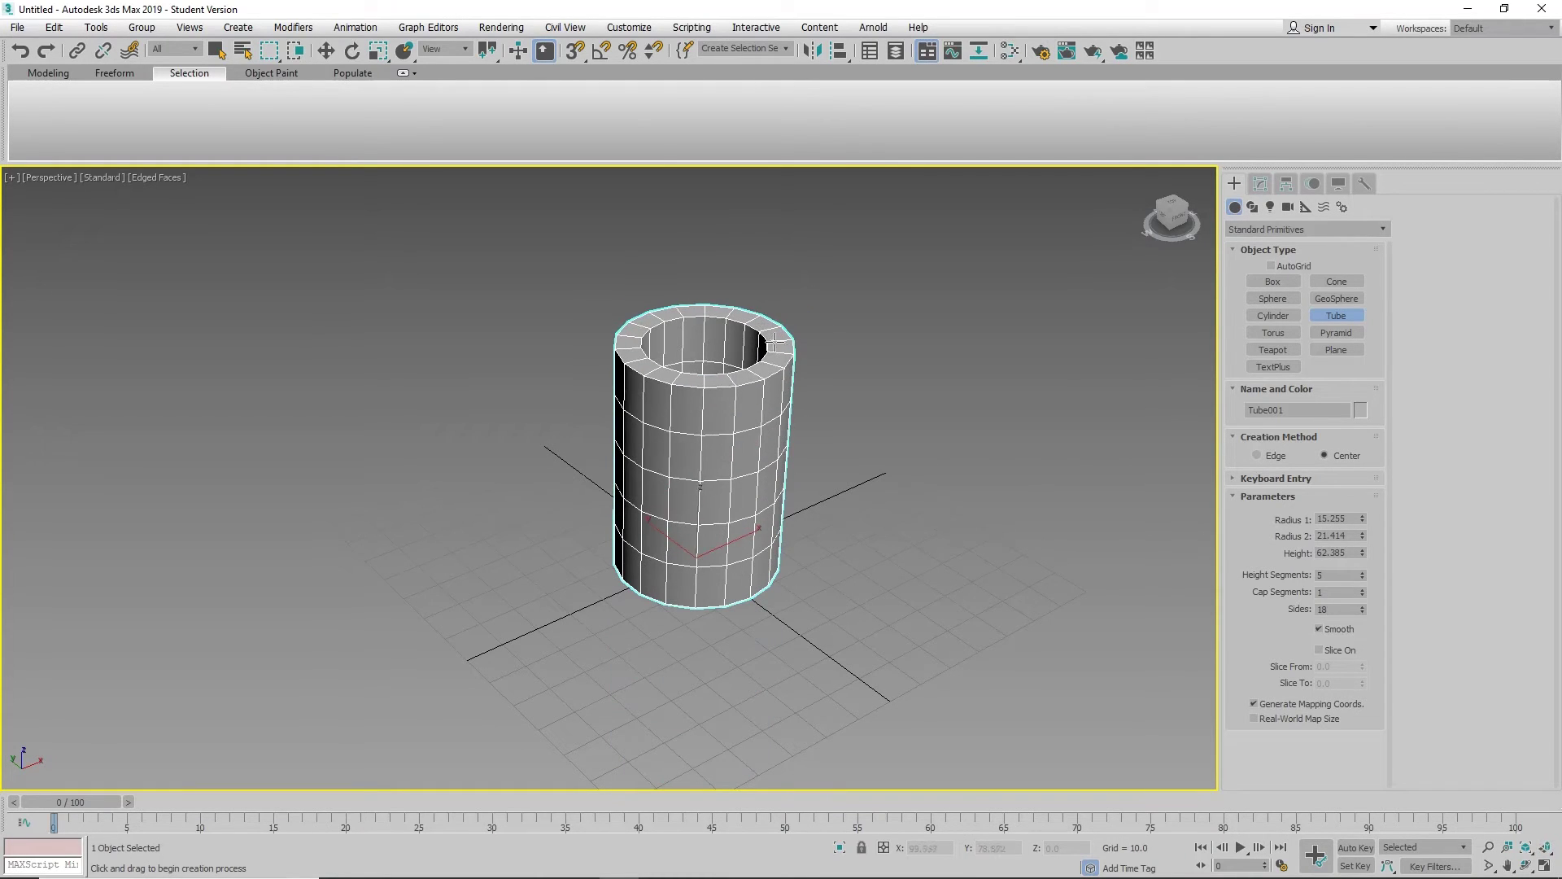
right_click(1001, 485)
scroll(982, 480, "down", 5)
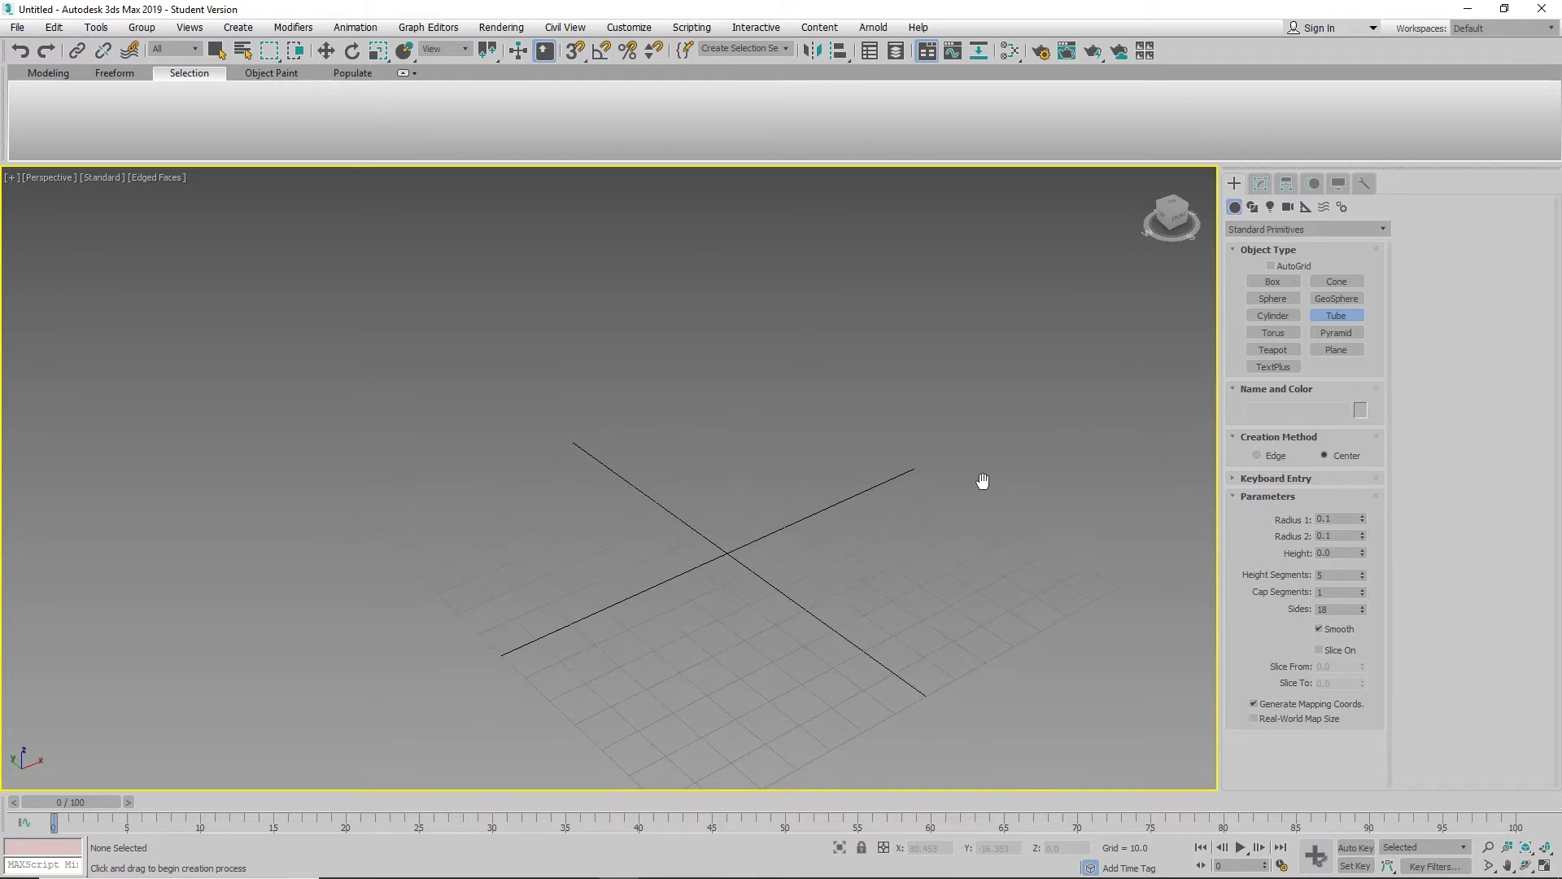
middle_click_drag(983, 480, 774, 496)
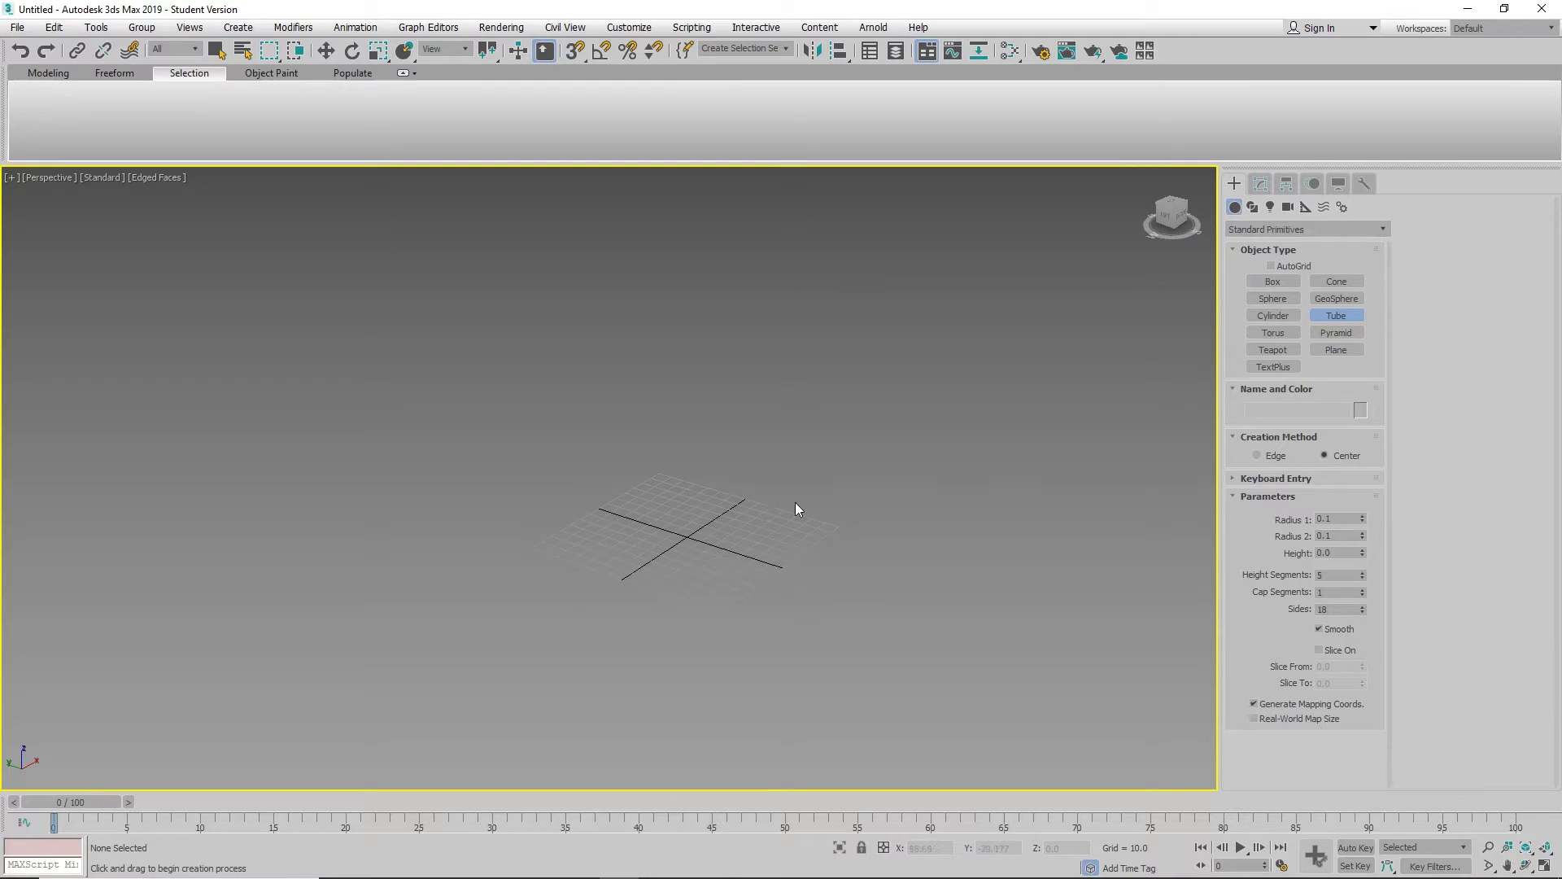
Create a box about 178 long, 47 wide and 49 high across the grid origin.
right_click(797, 508)
middle_click_drag(924, 492, 921, 463)
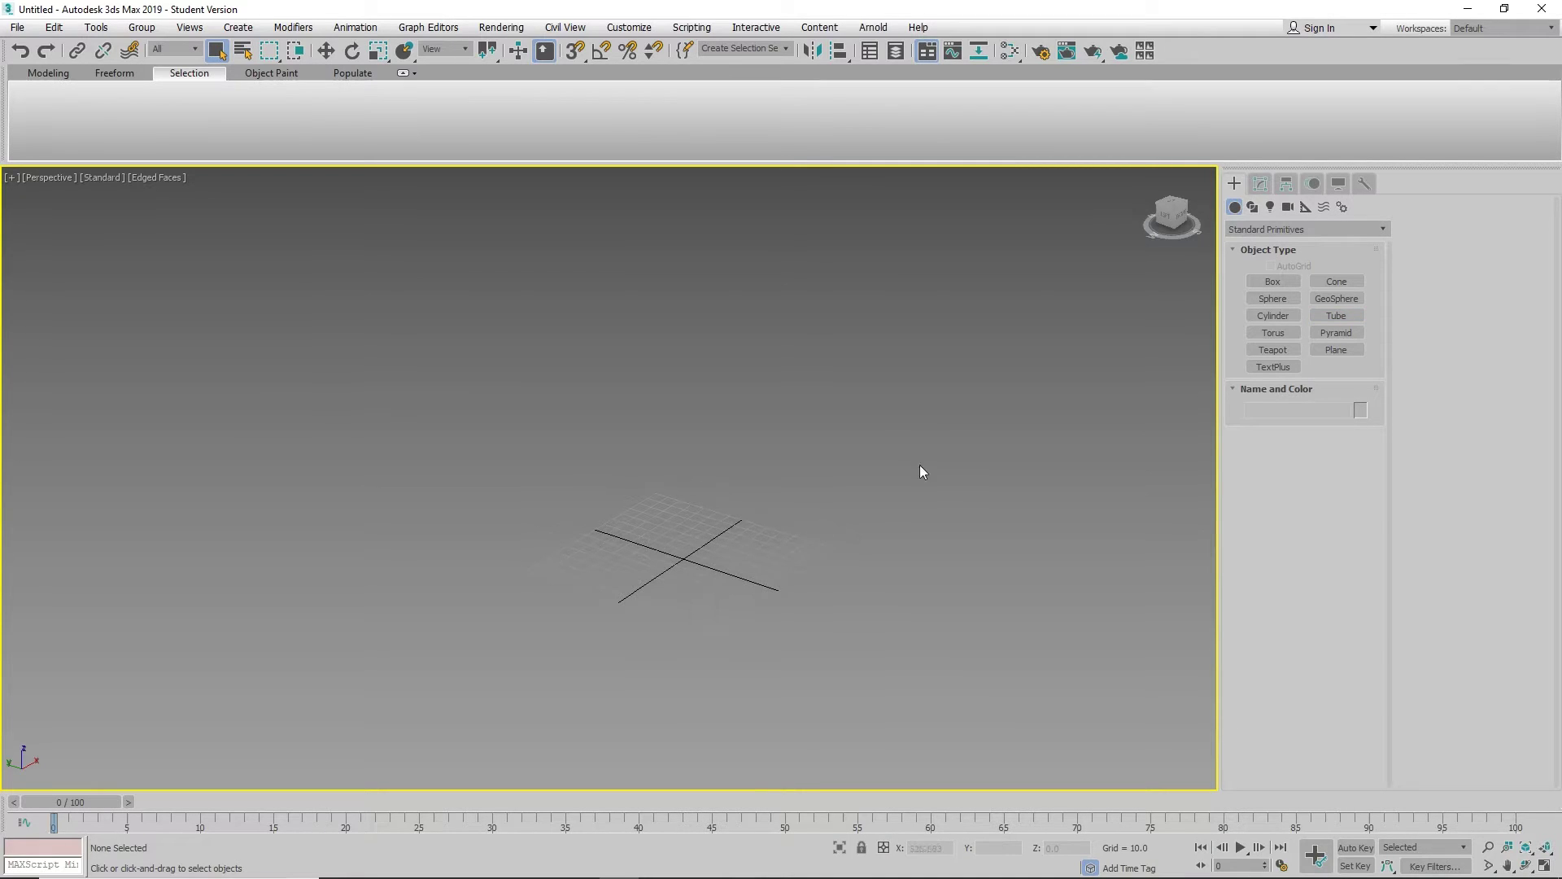
left_click(1272, 282)
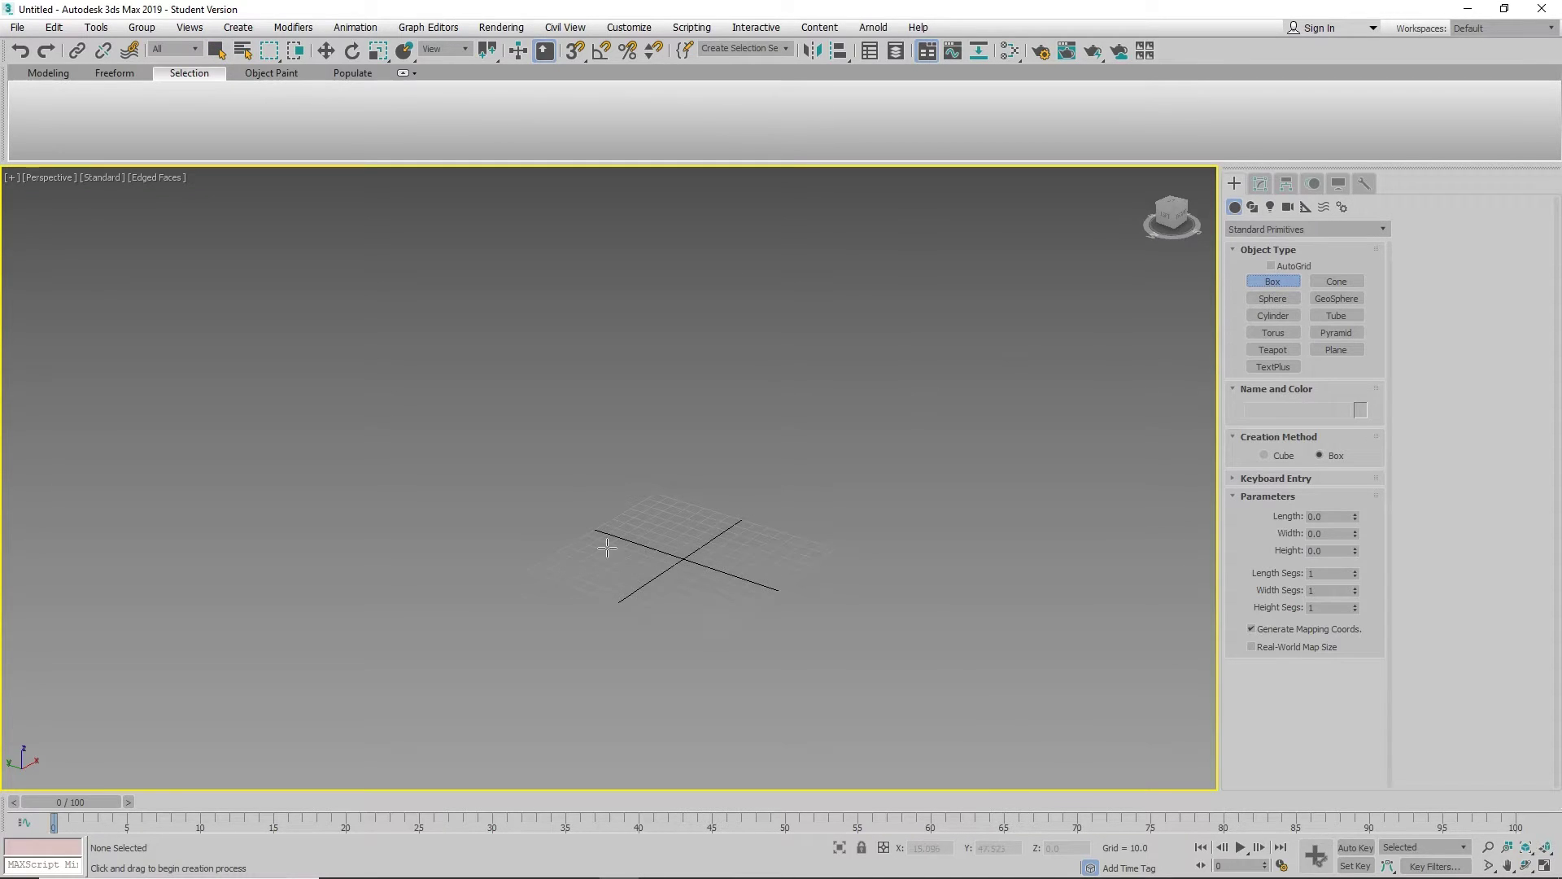
left_click_drag(617, 519, 819, 624)
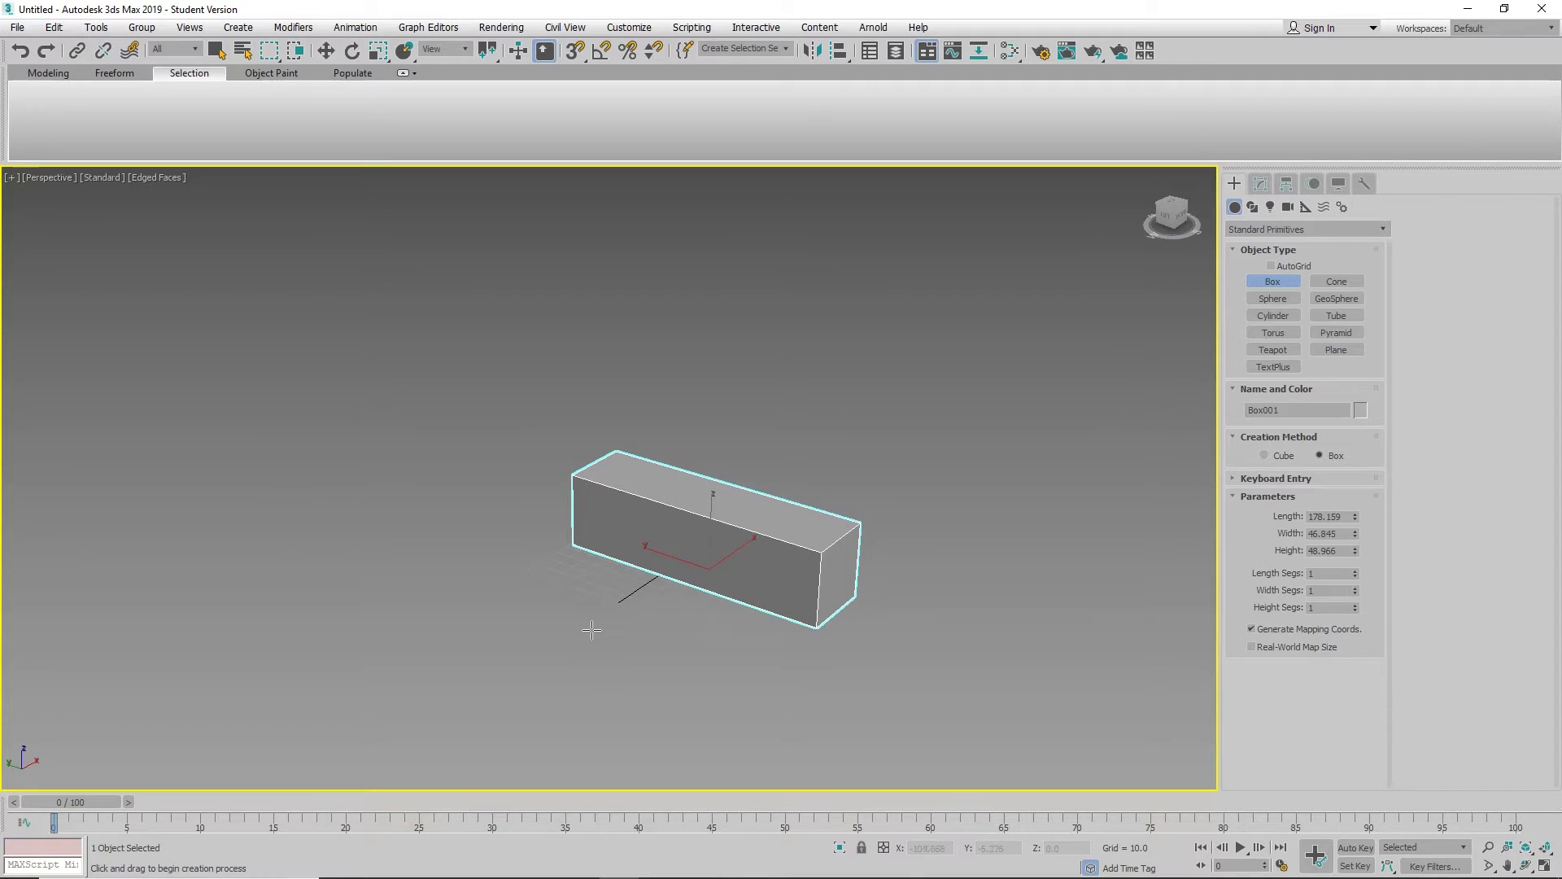
Enable AutoGrid and test it with two small boxes on the long box's top and side faces, deleting both.
middle_click_drag(590, 630, 686, 579, "alt")
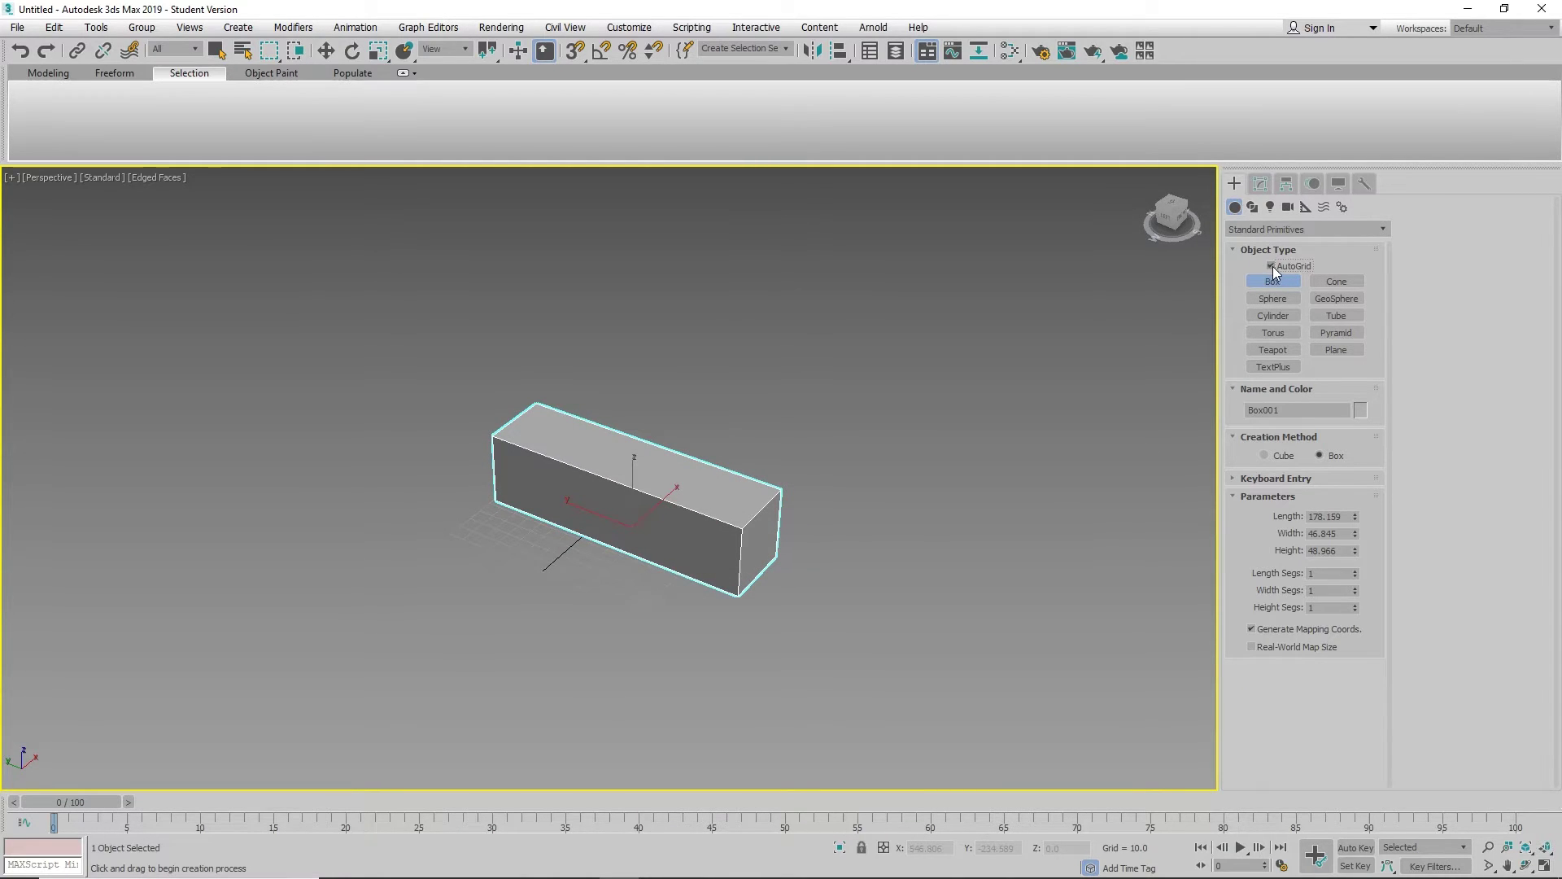
mouse_move(675, 470)
left_mouse_down()
mouse_move(701, 495)
mouse_move(661, 543)
left_mouse_up()
left_click(725, 351)
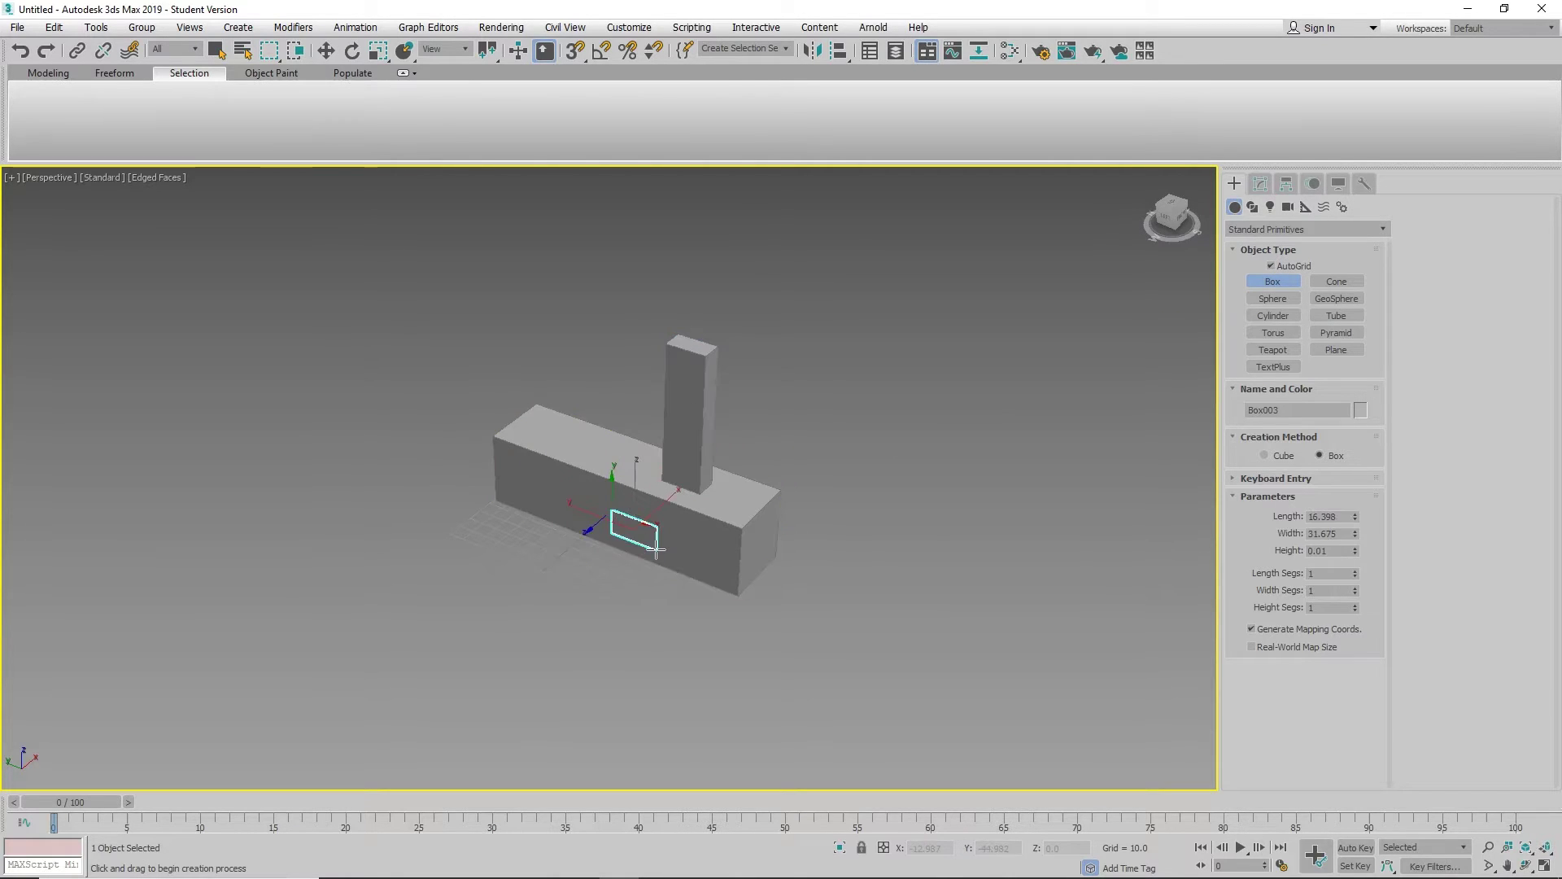
left_click(558, 599)
right_click(558, 599)
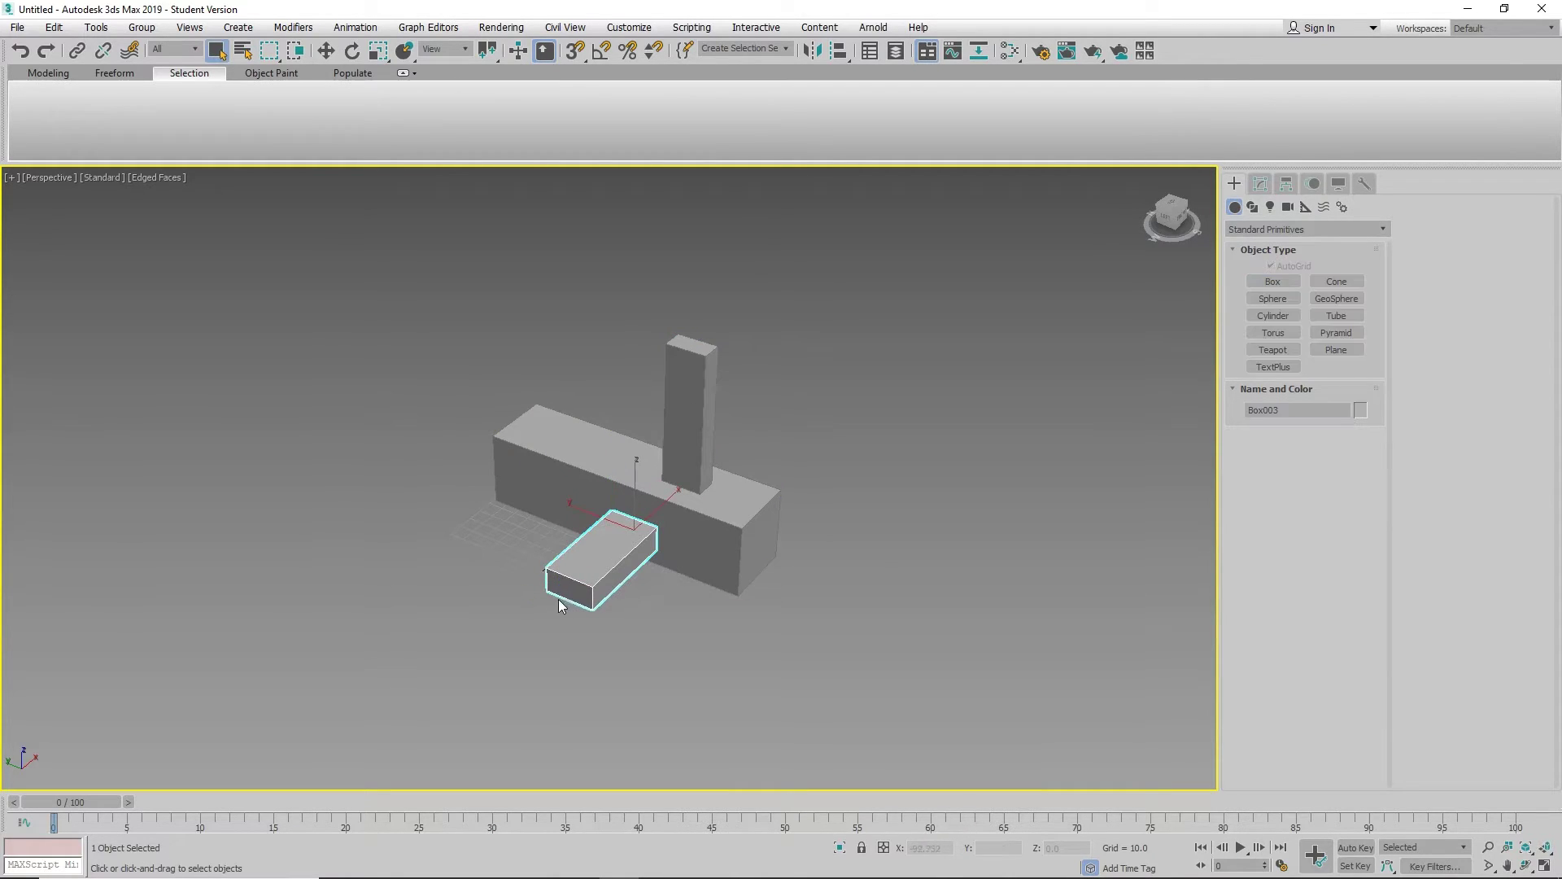
left_click(698, 378, "ctrl")
key("Delete")
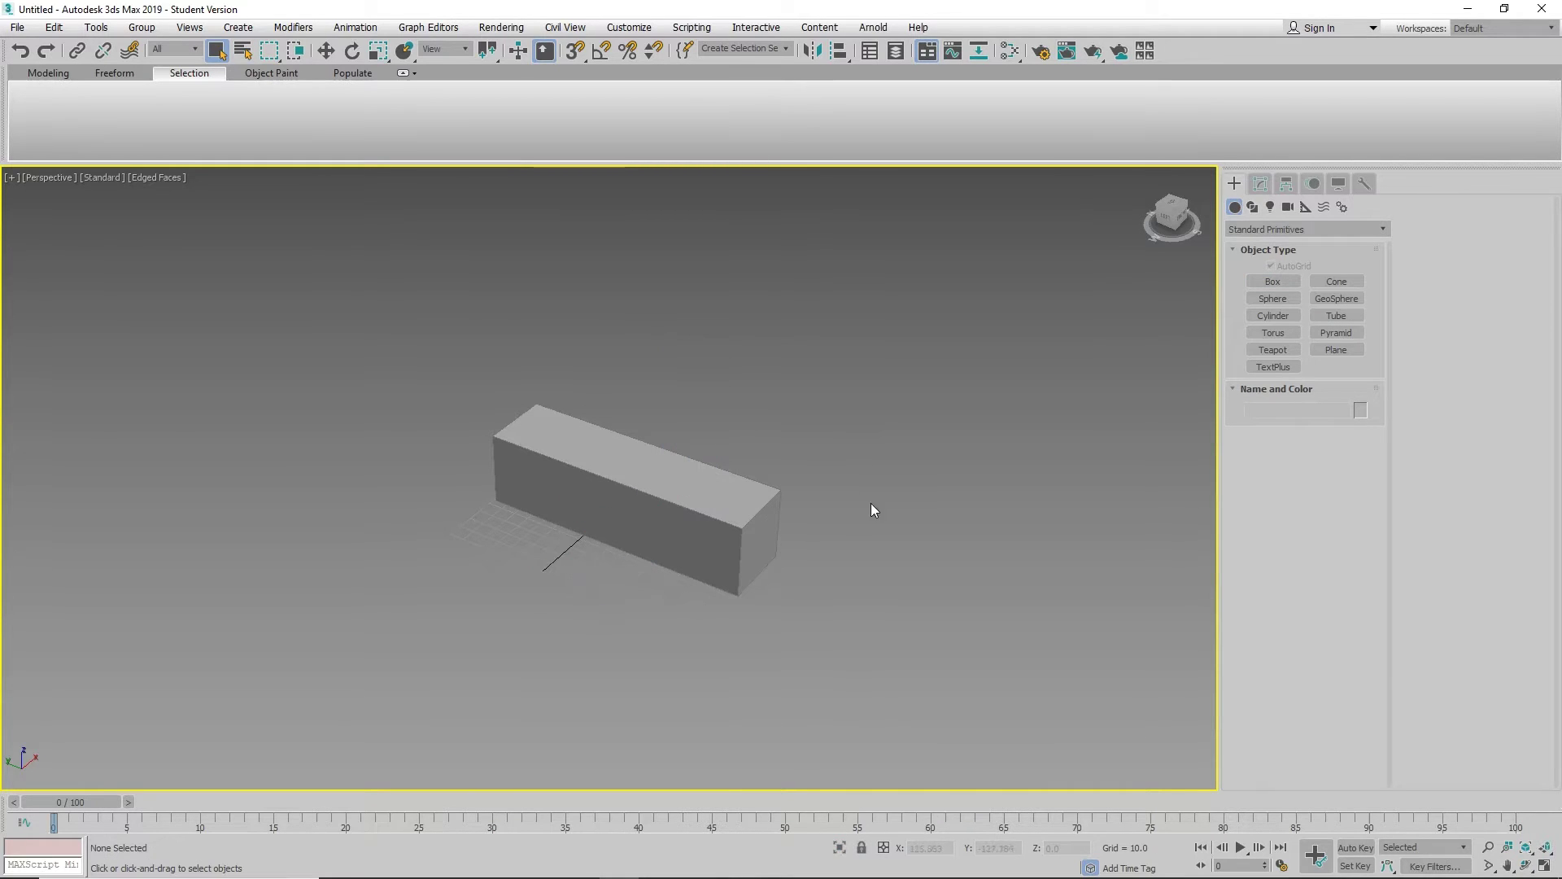
Create a second box about 74 long, 59 wide and 26 high on the ground beyond the long box's end.
middle_click_drag(872, 510, 824, 488, "alt")
scroll(792, 517, "up", 3)
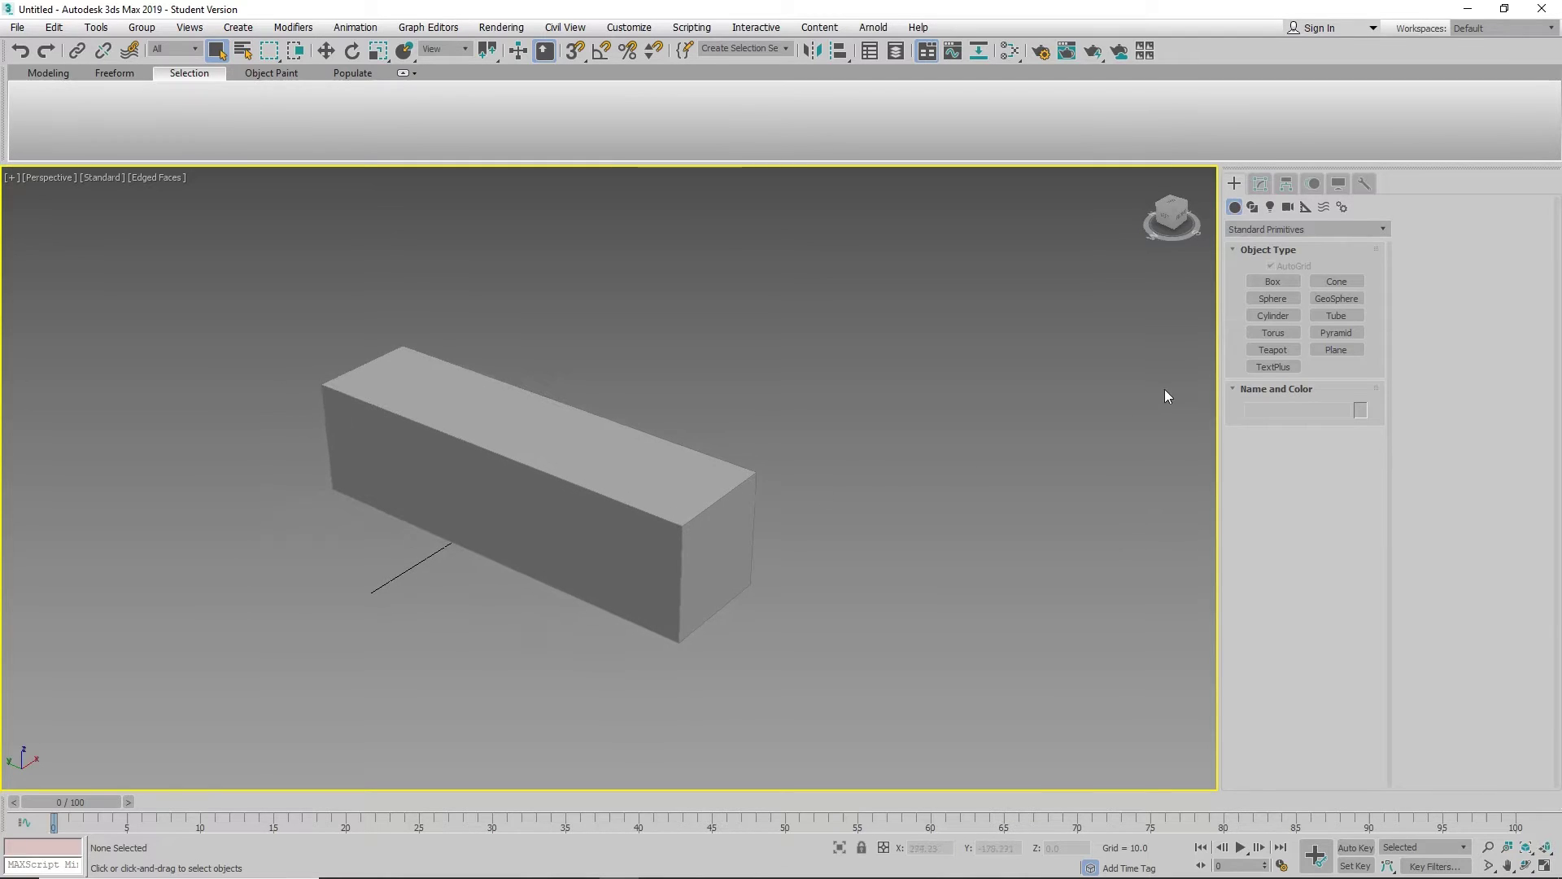
left_click(1256, 281)
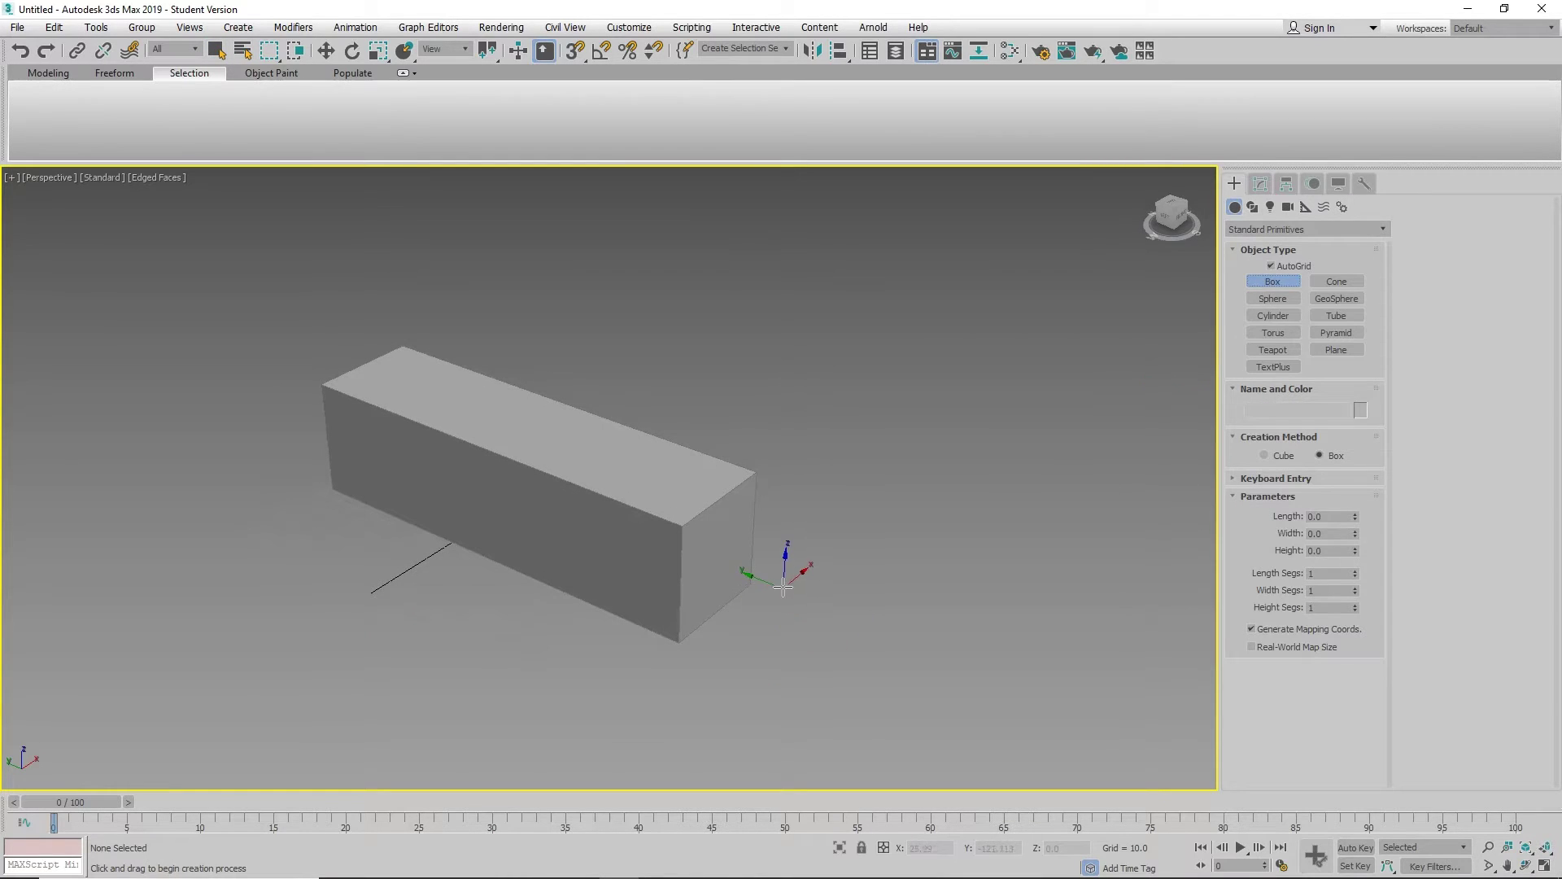
left_click_drag(782, 588, 876, 747)
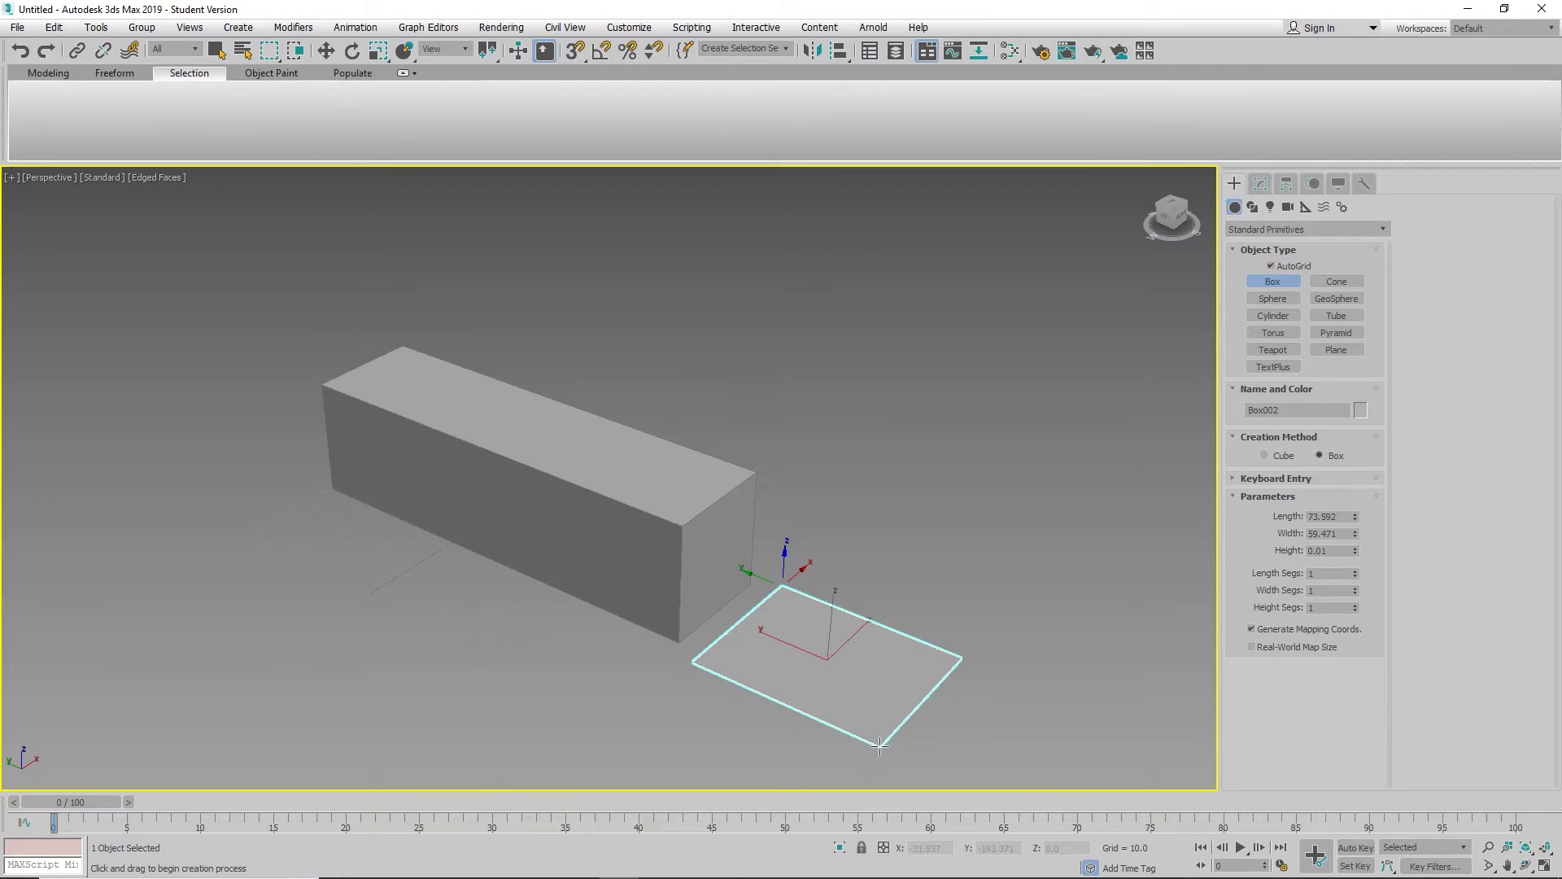
left_click(888, 684)
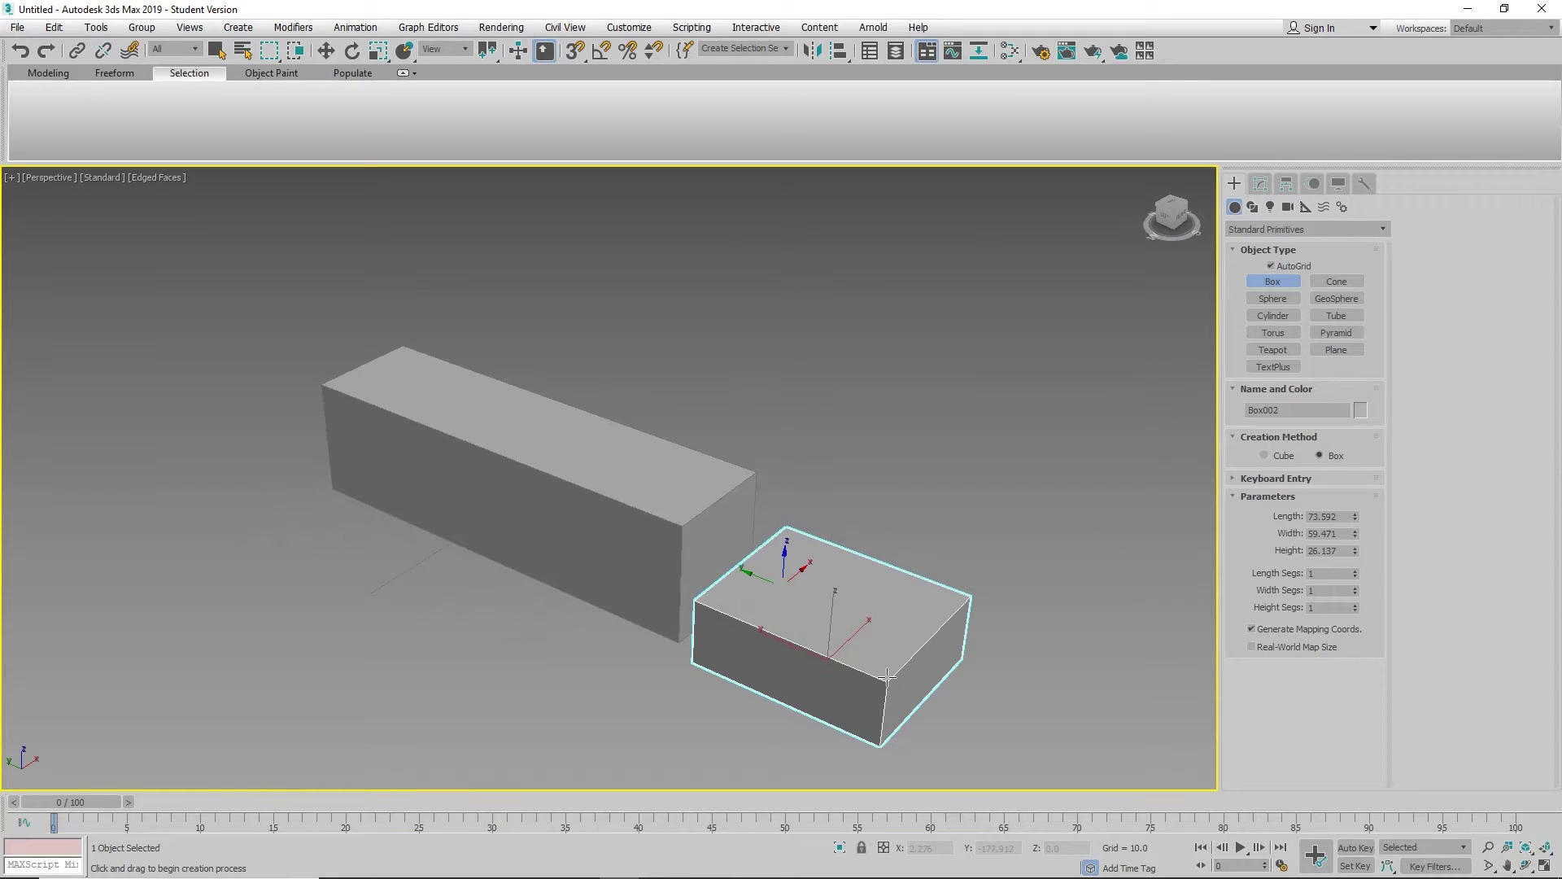
right_click(886, 685)
Move the second box into the end portion of the long box and lower it slightly, to about Y -66 and Z -5.
middle_click_drag(685, 689, 761, 648, "alt")
key("w")
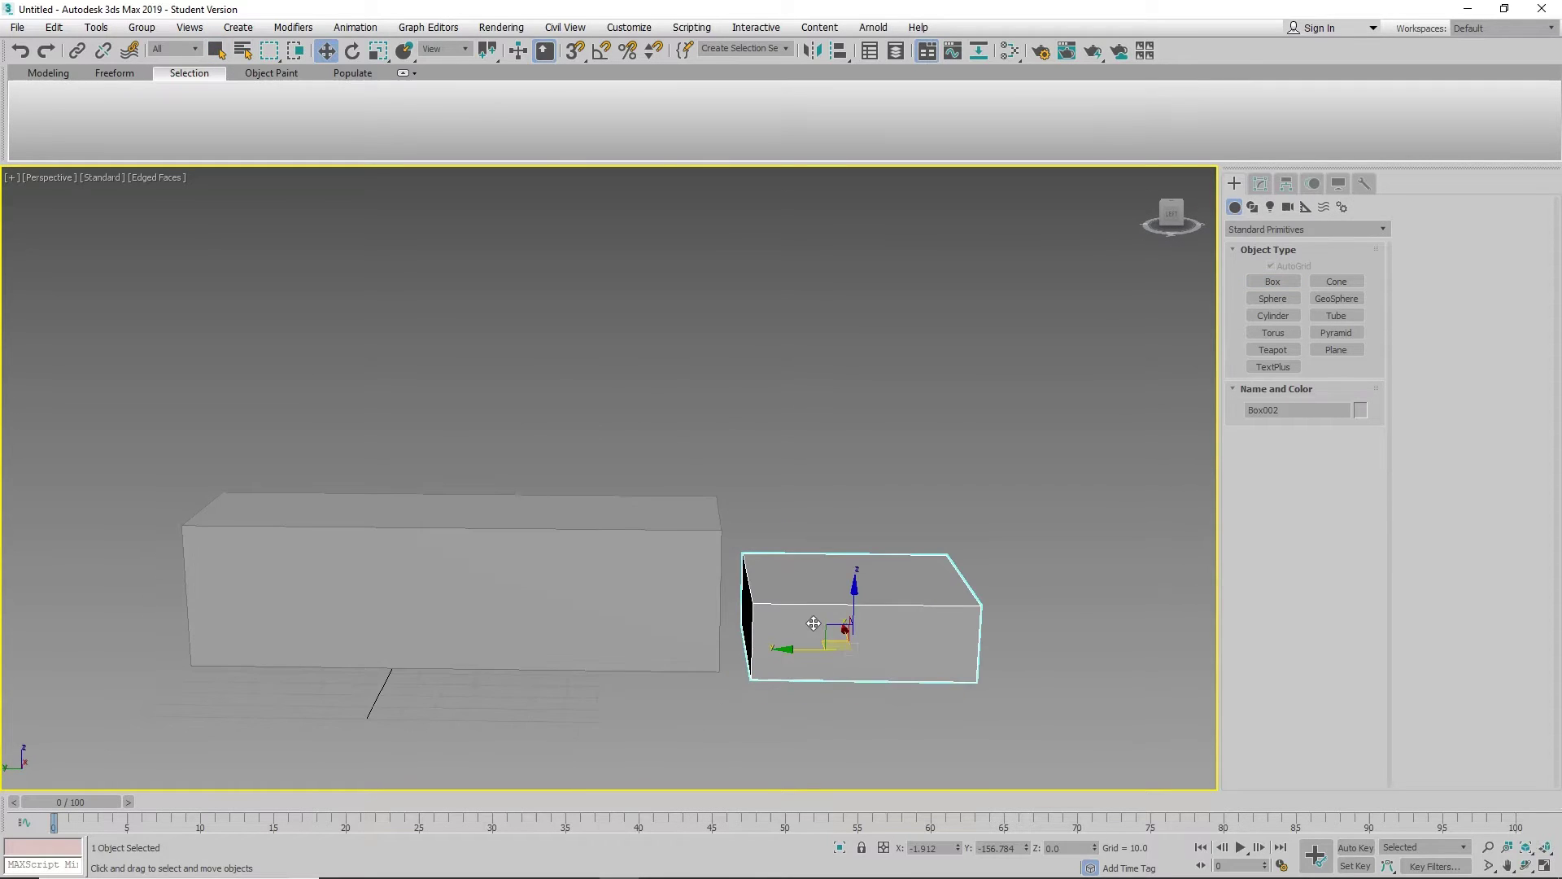
left_click_drag(834, 628, 563, 628)
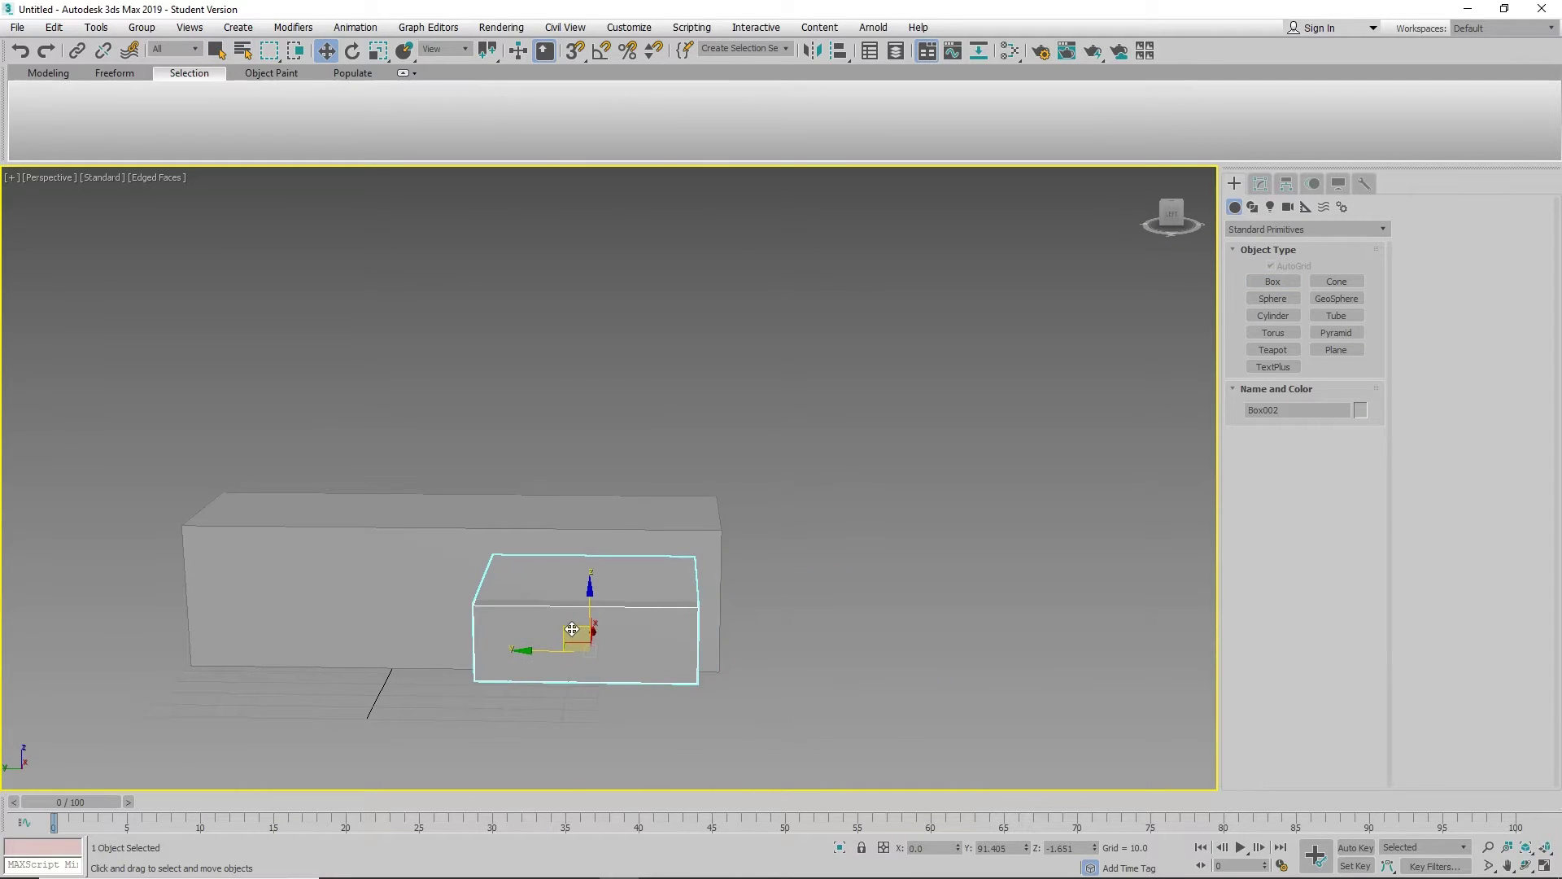
middle_click_drag(564, 628, 684, 614, "alt")
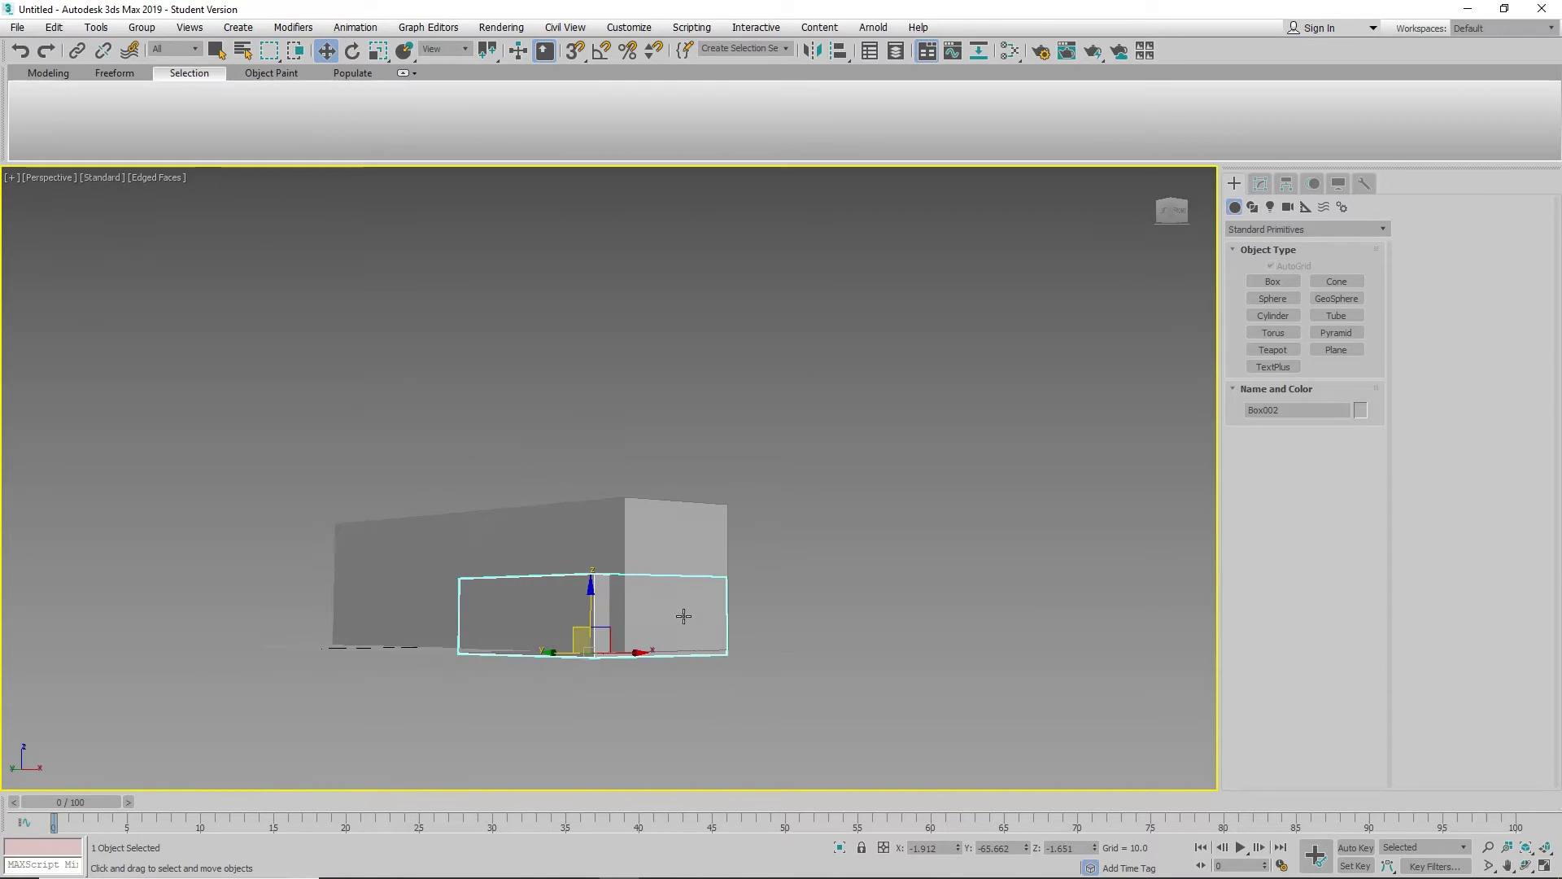
left_click_drag(590, 592, 587, 607)
Increase the second box's height to about 38 and deselect it.
middle_click_drag(587, 607, 651, 631, "alt")
left_click(1262, 185)
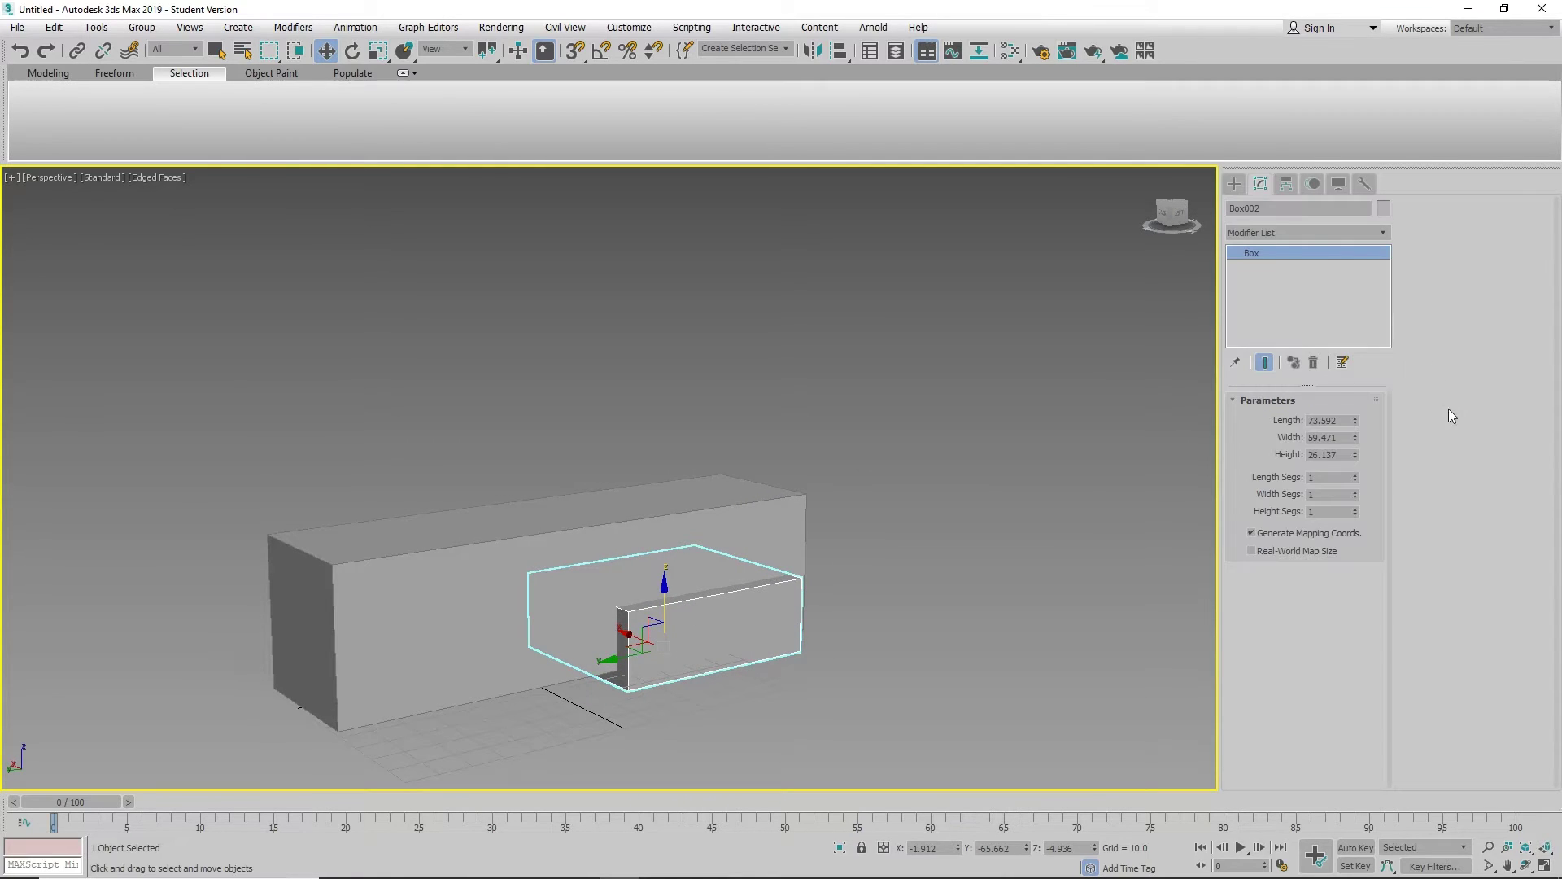
left_click_drag(1357, 453, 1361, 415)
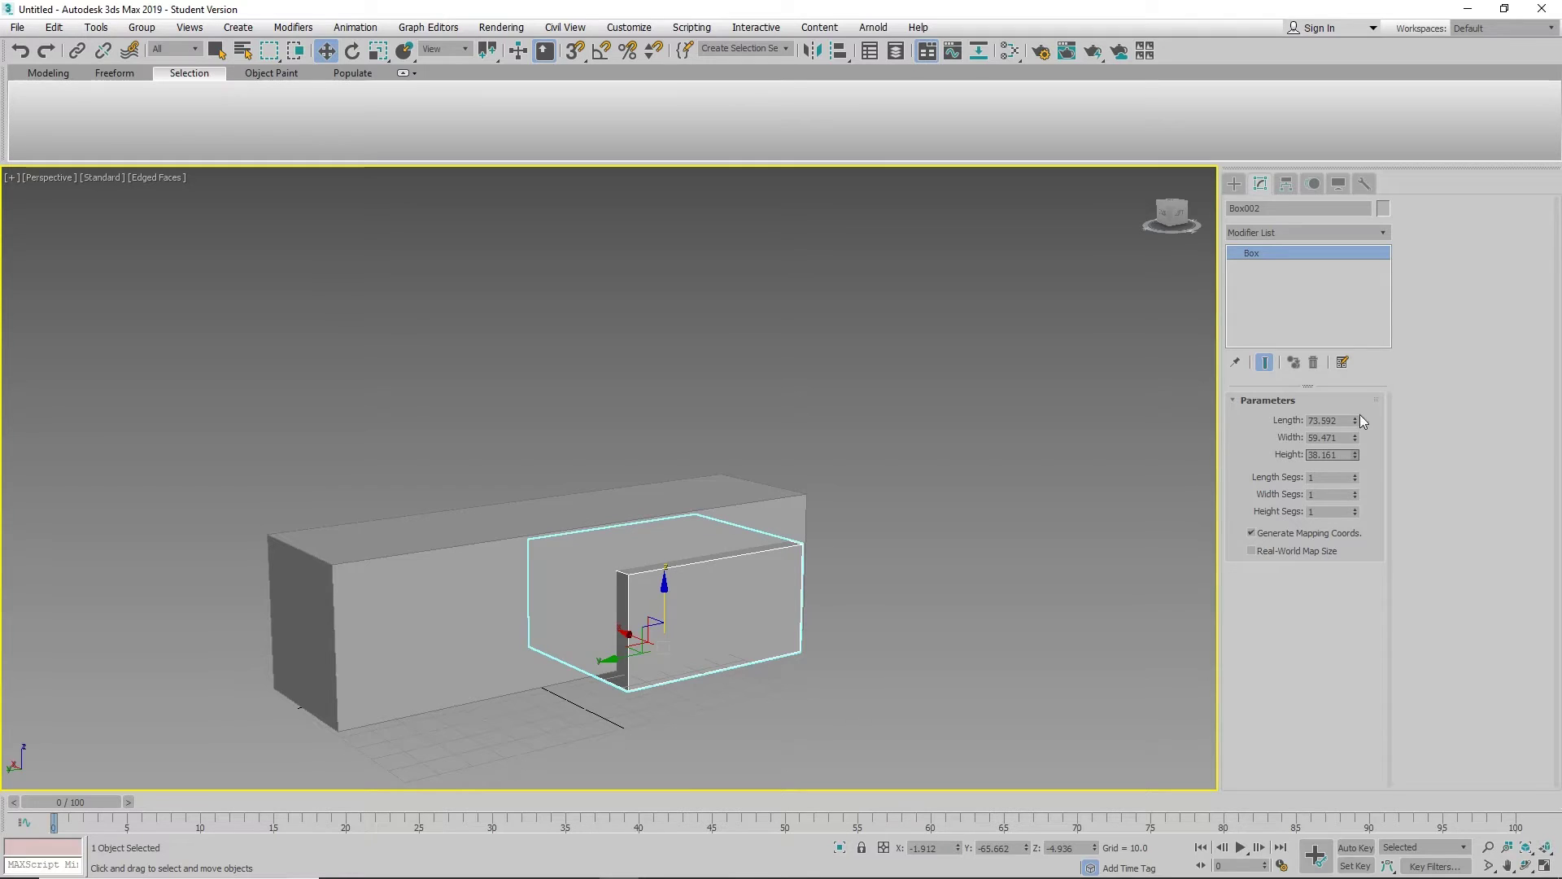
left_click(904, 488)
Create a box about 40 long, 36 wide and 49 high on the long box's free end face, and deselect it.
scroll(976, 464, "down", 5)
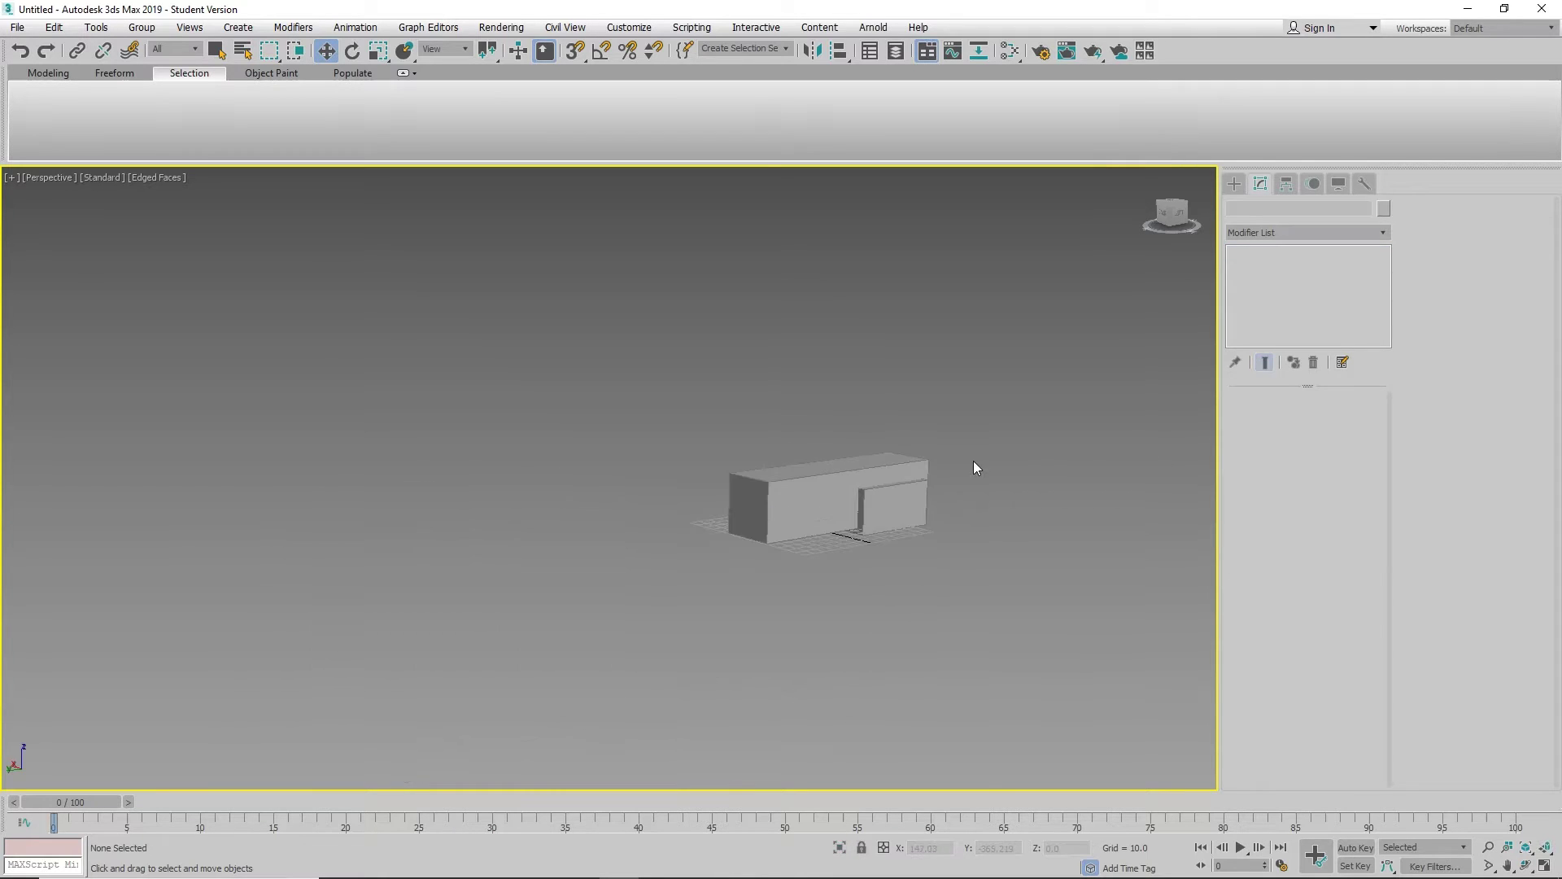
scroll(938, 482, "up", 1)
middle_click_drag(954, 482, 846, 530, "alt")
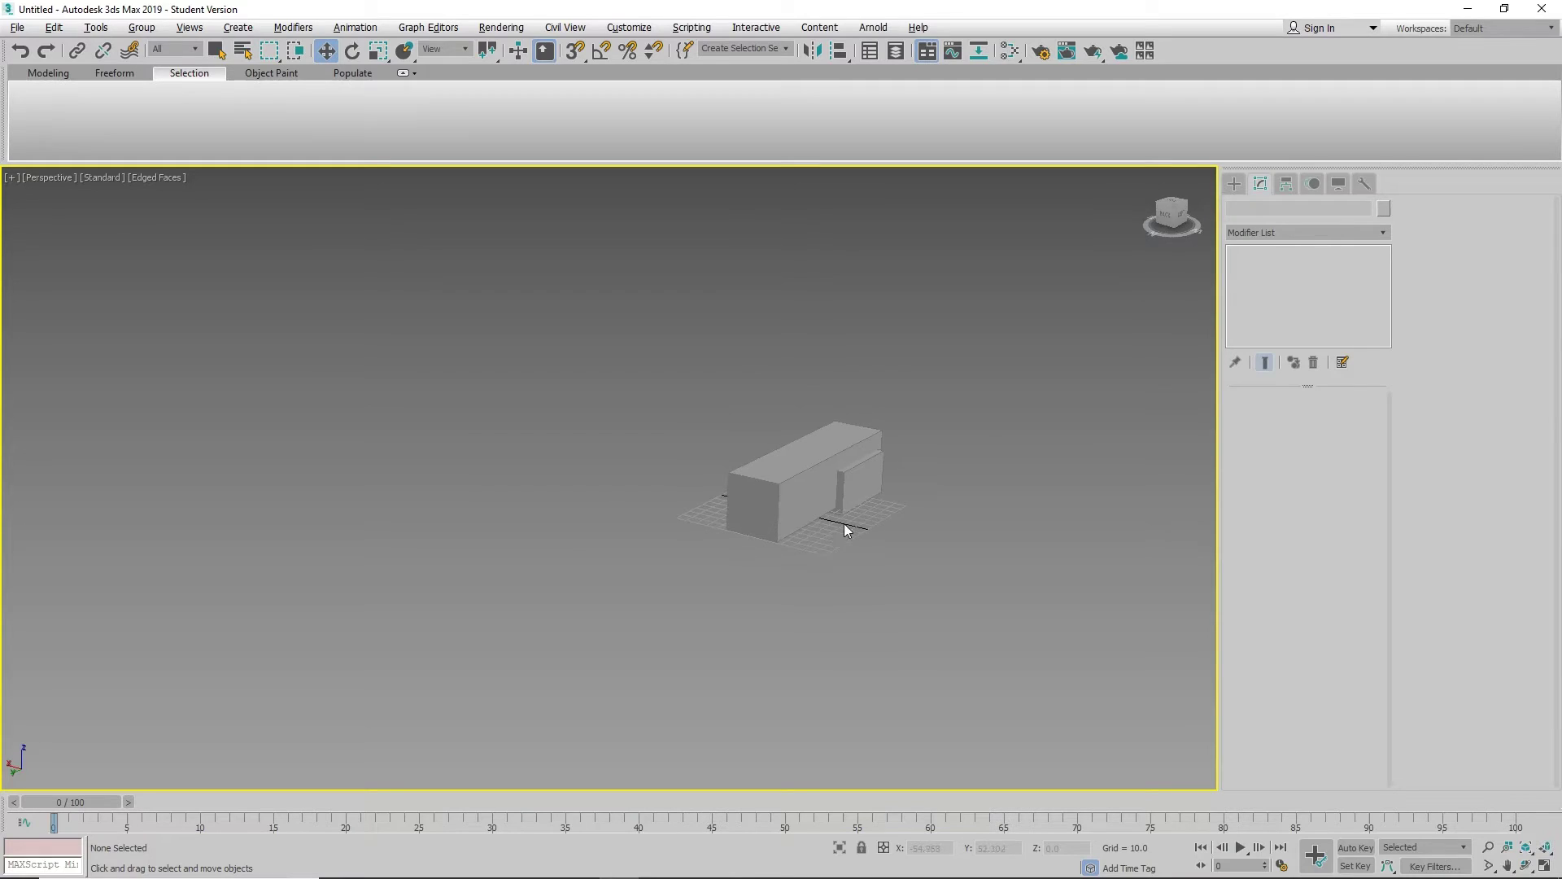
left_click(1234, 184)
left_click(1270, 283)
middle_click_drag(924, 376, 1002, 407)
left_click_drag(858, 531, 815, 568)
left_click(764, 603)
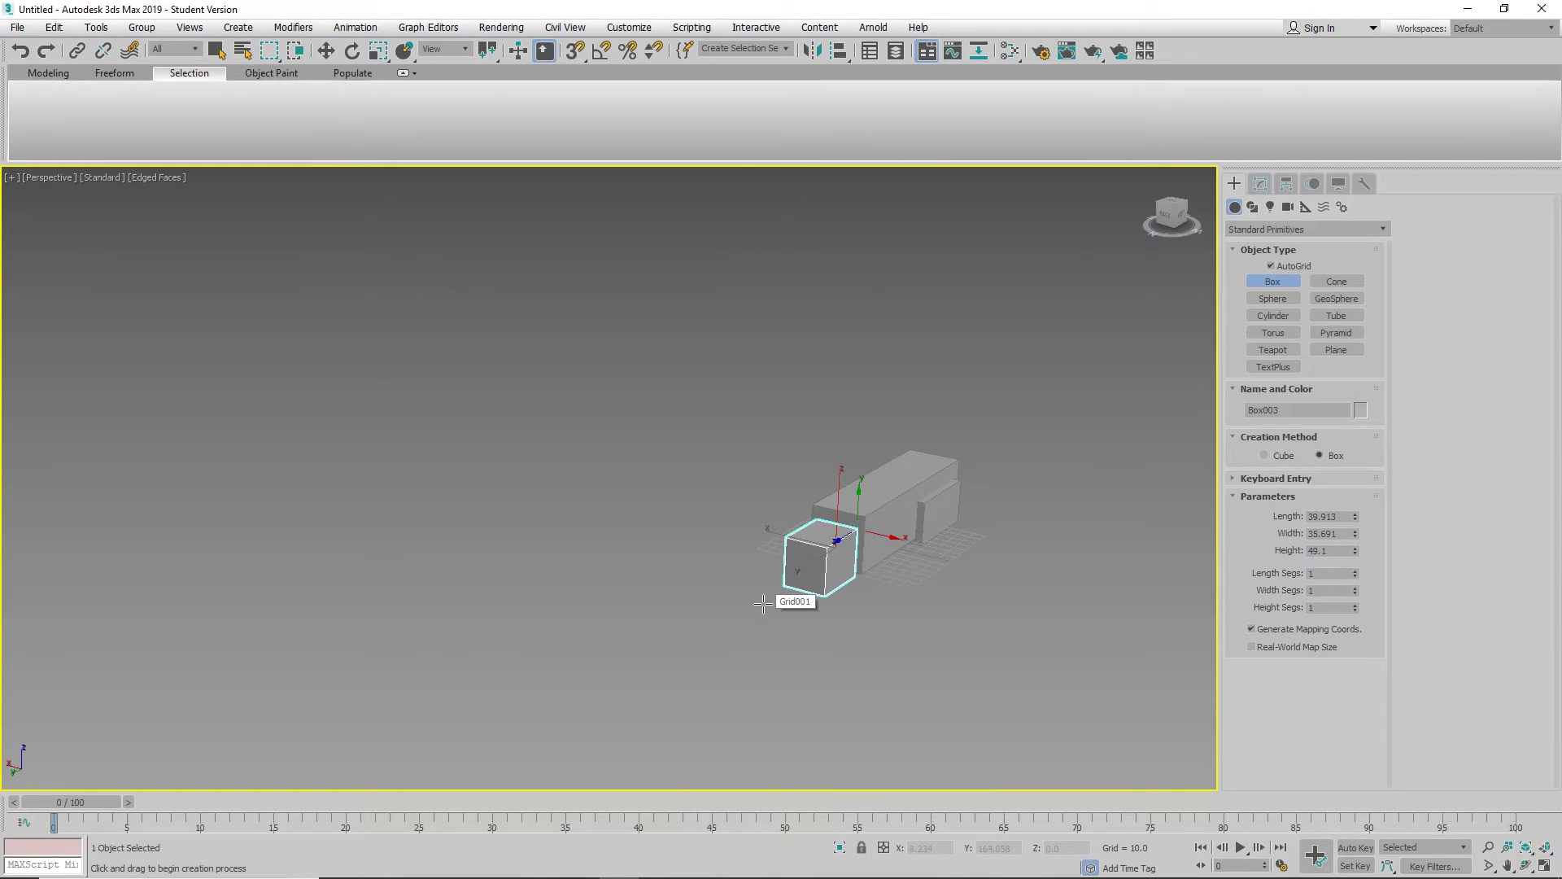
right_click(763, 603)
middle_click_drag(1036, 642, 907, 558, "alt")
left_click(898, 625)
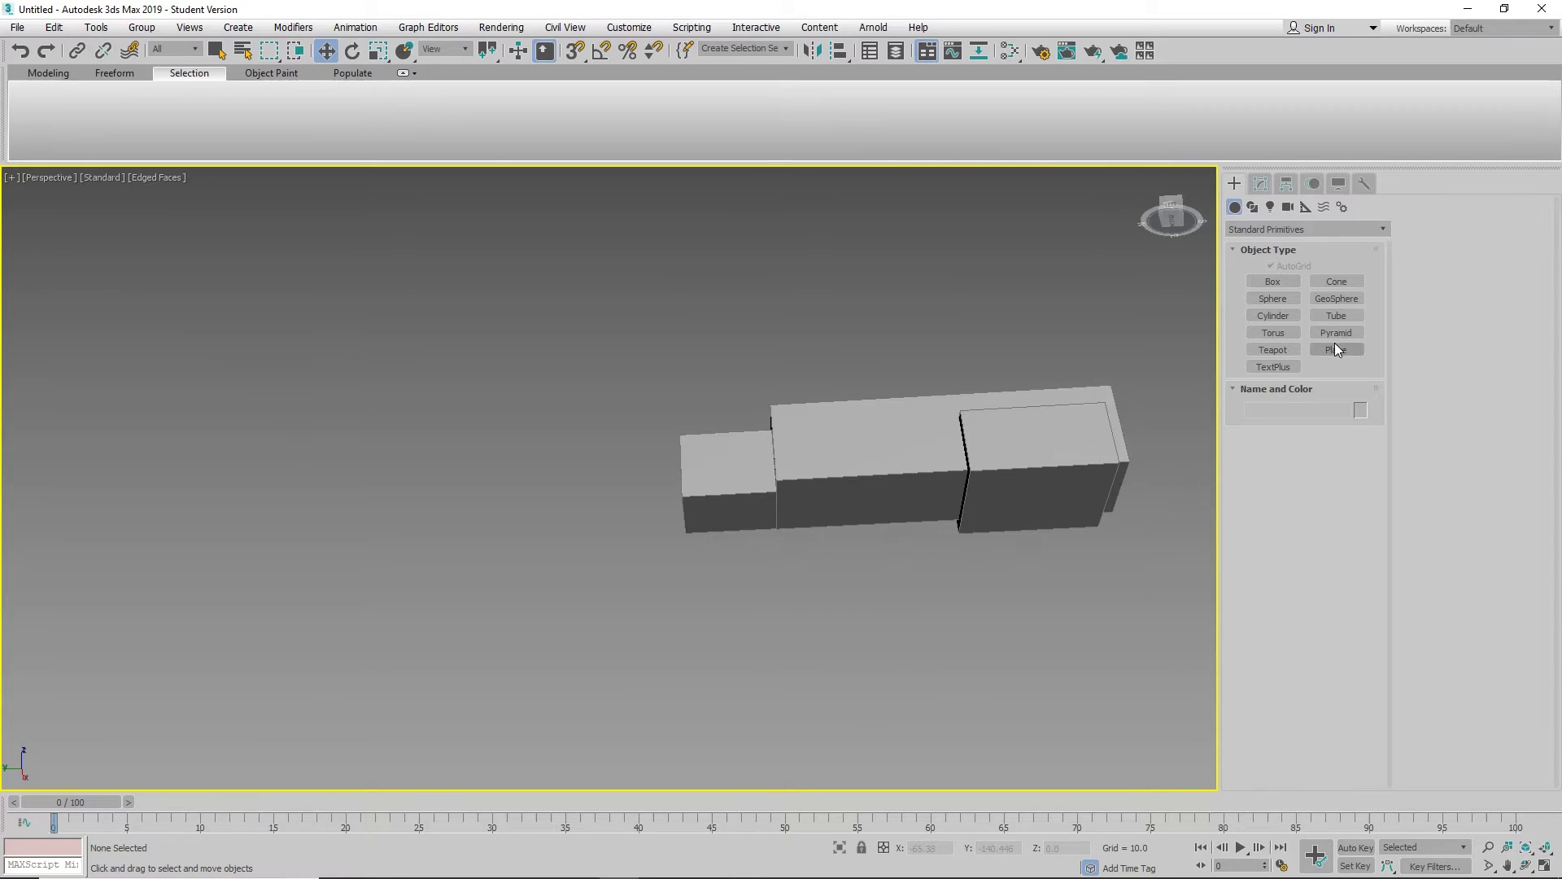
Create a box about 51 long and 27 wide on the underside of the small end box, extending downward as a grip.
left_click(1284, 285)
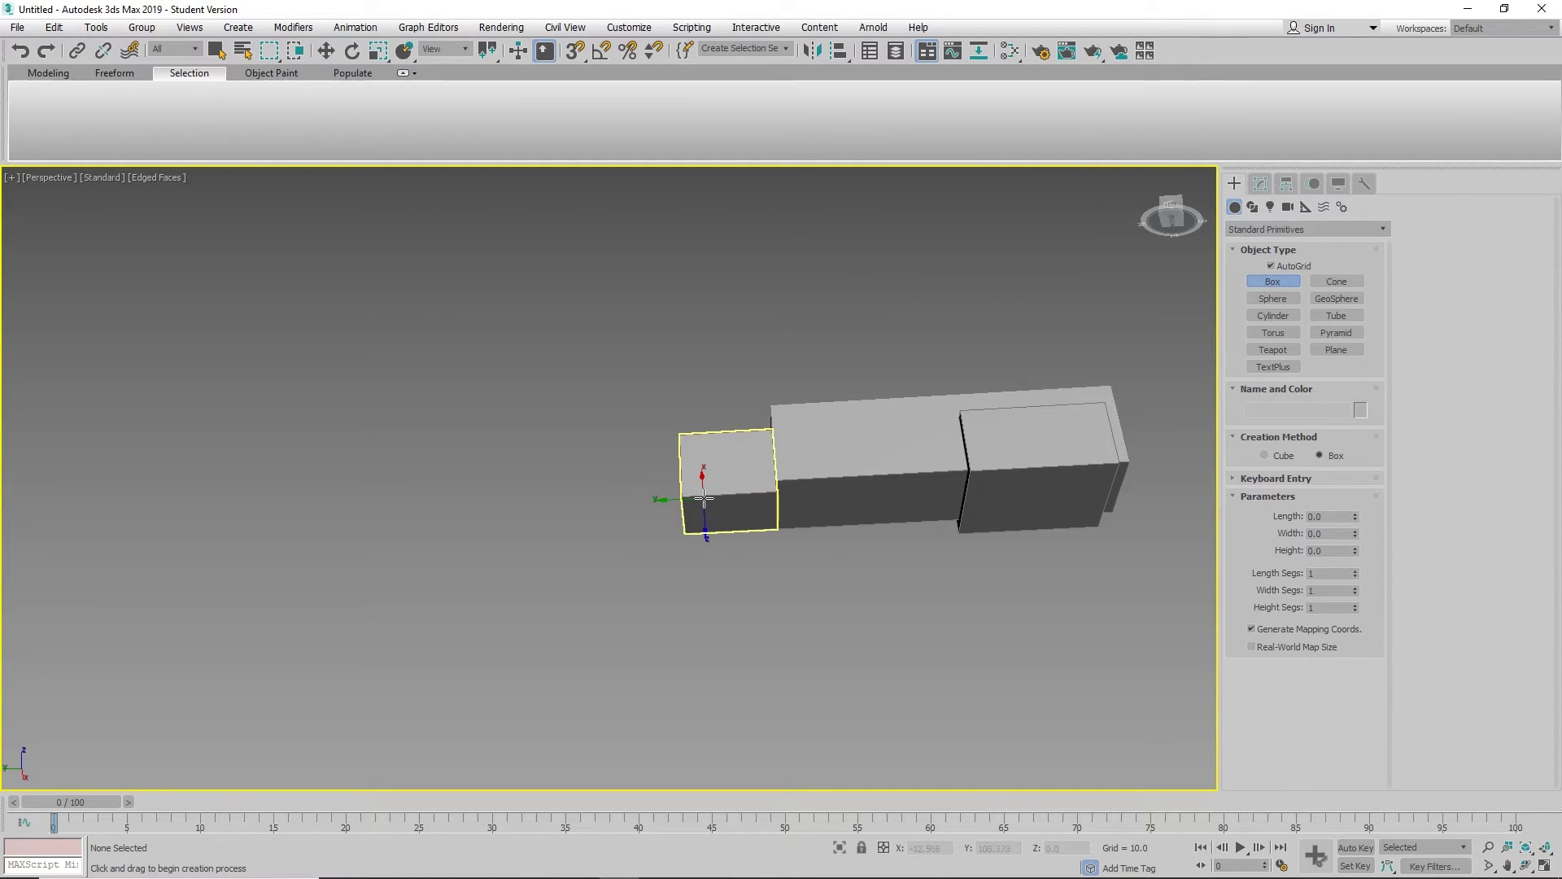
left_click_drag(703, 500, 797, 526)
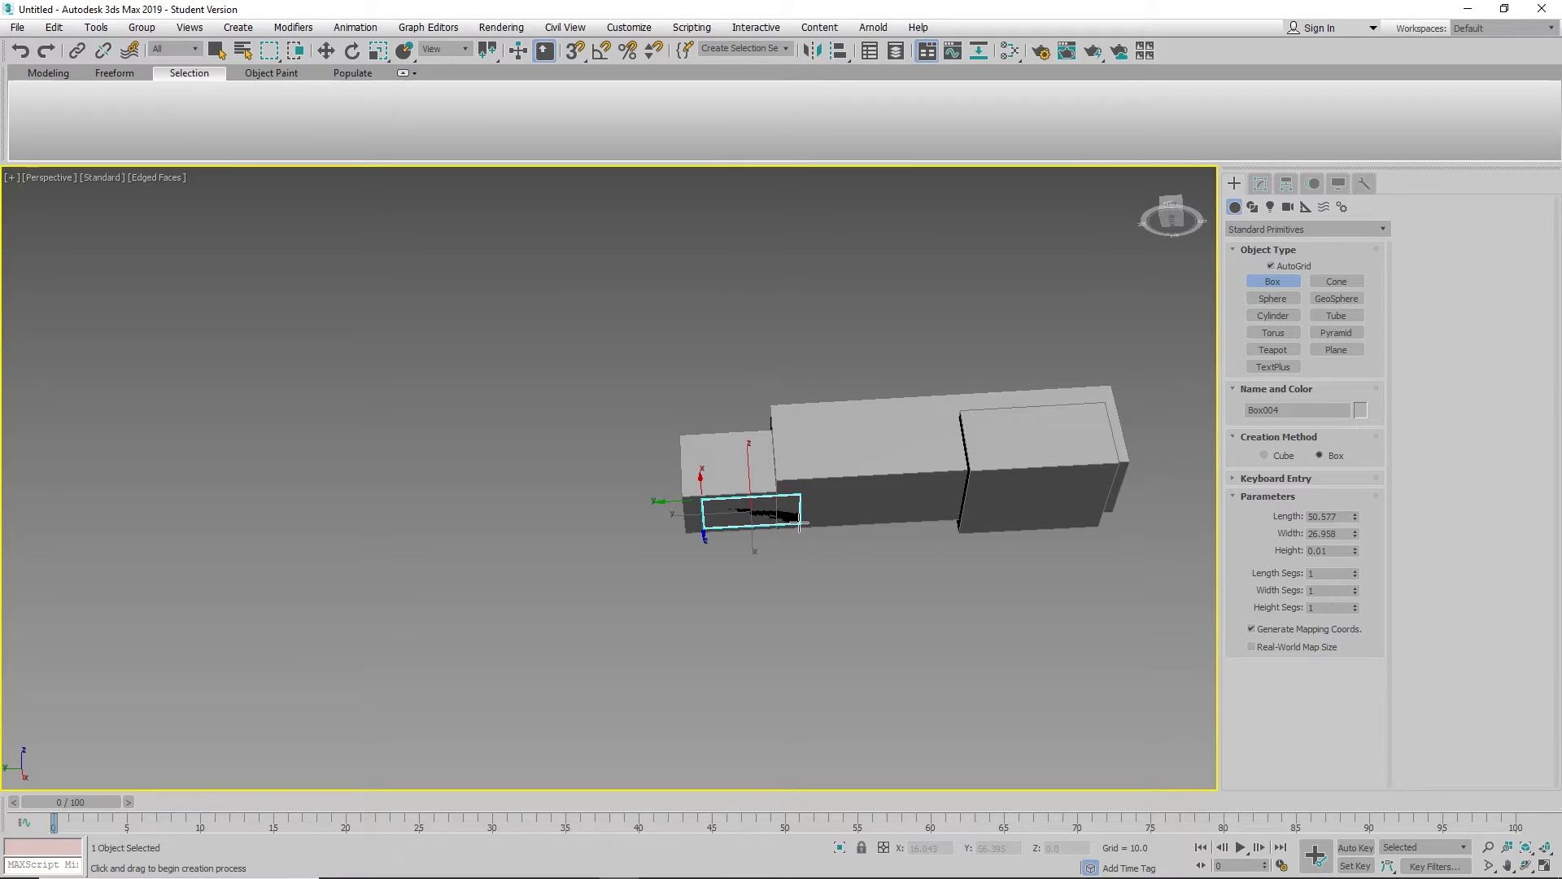
left_click(804, 695)
key("w")
Rotate the grip box about 21 degrees around X, tilting its lower end backward, and move it up into the end box.
mouse_move(895, 601)
middle_mouse_down("alt")
mouse_move(907, 657)
mouse_move(864, 640)
middle_mouse_up("alt")
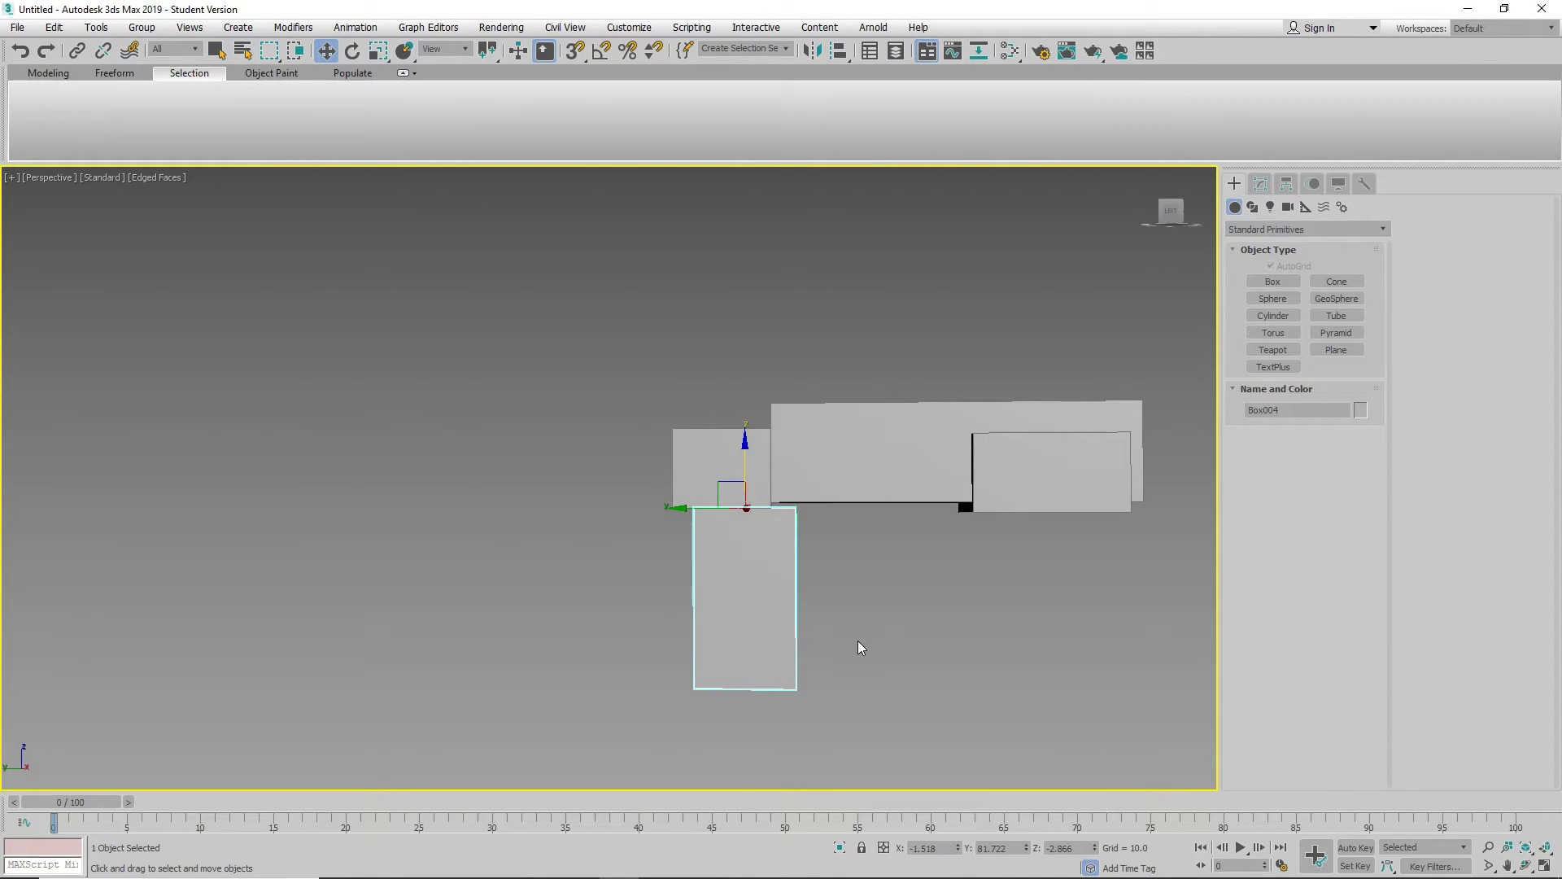
key("e")
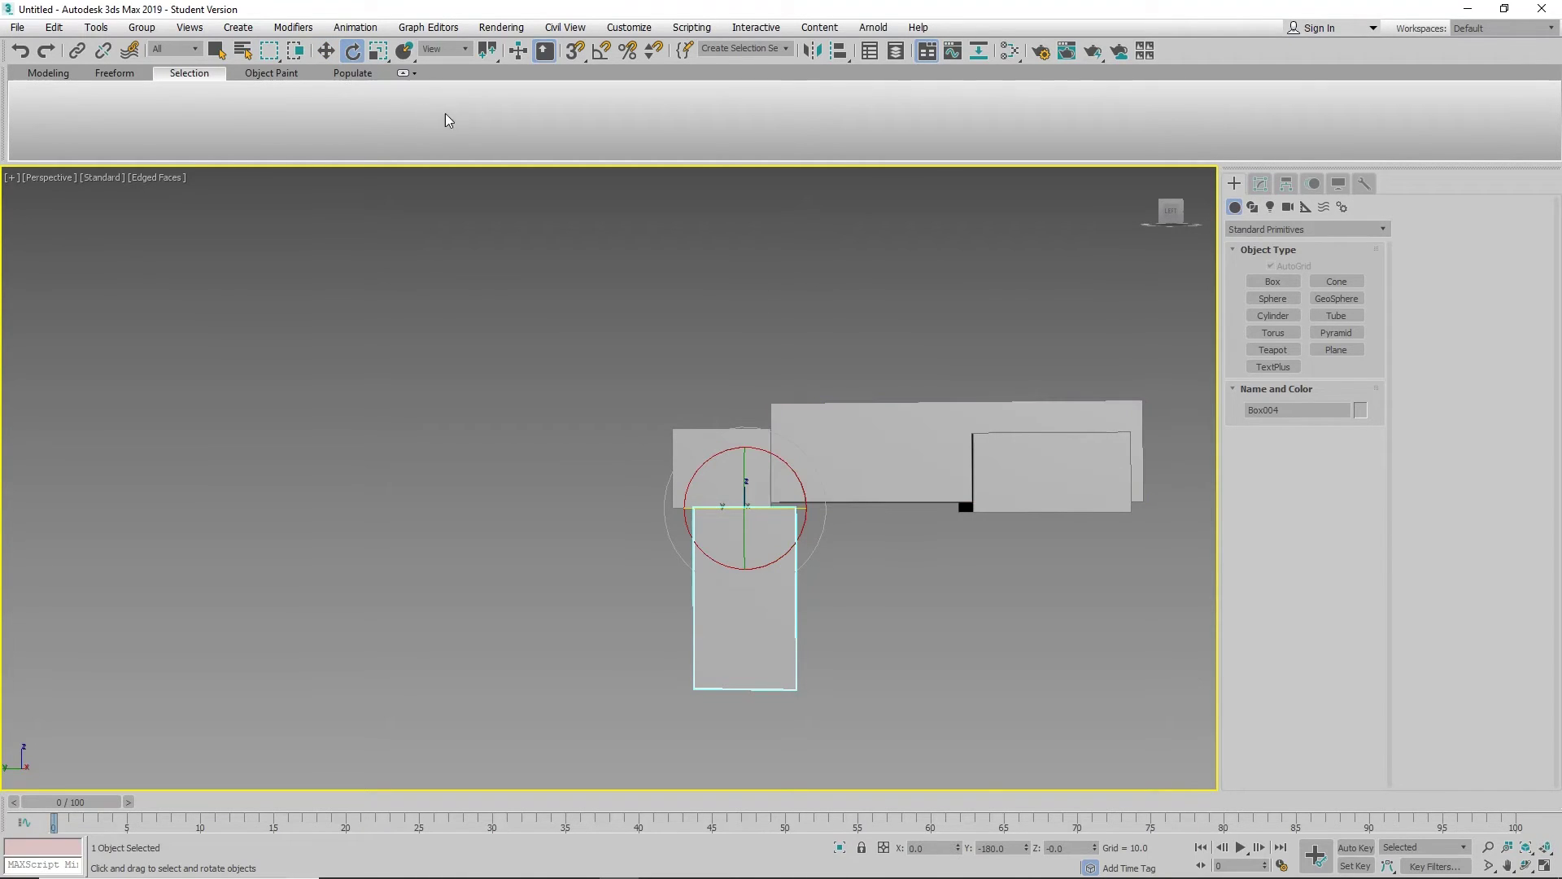
middle_click_drag(412, 481, 424, 494, "alt")
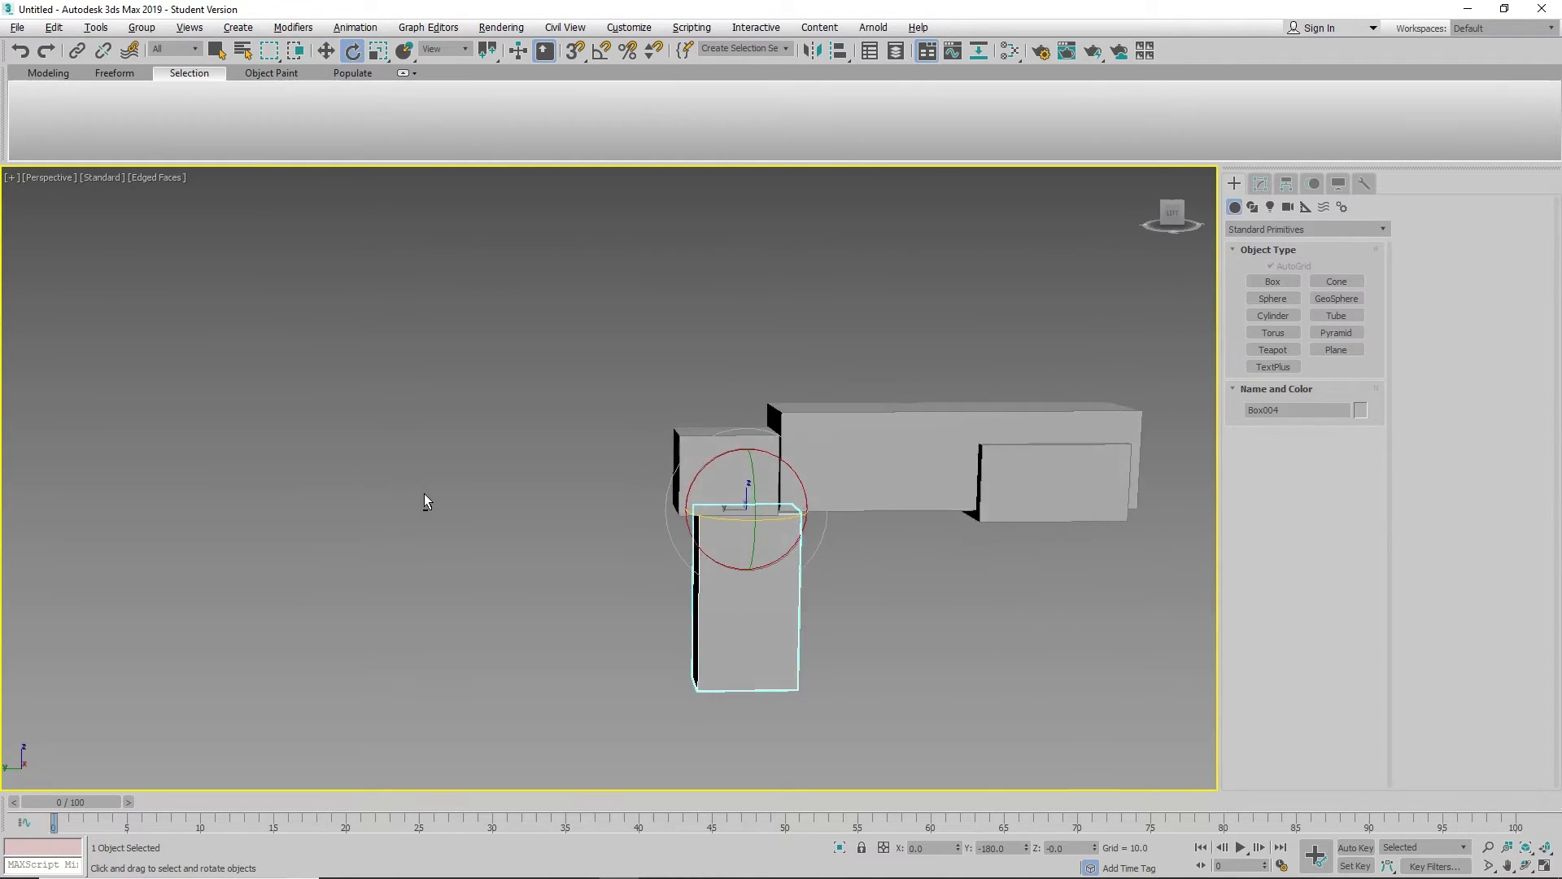
left_click_drag(692, 485, 709, 452)
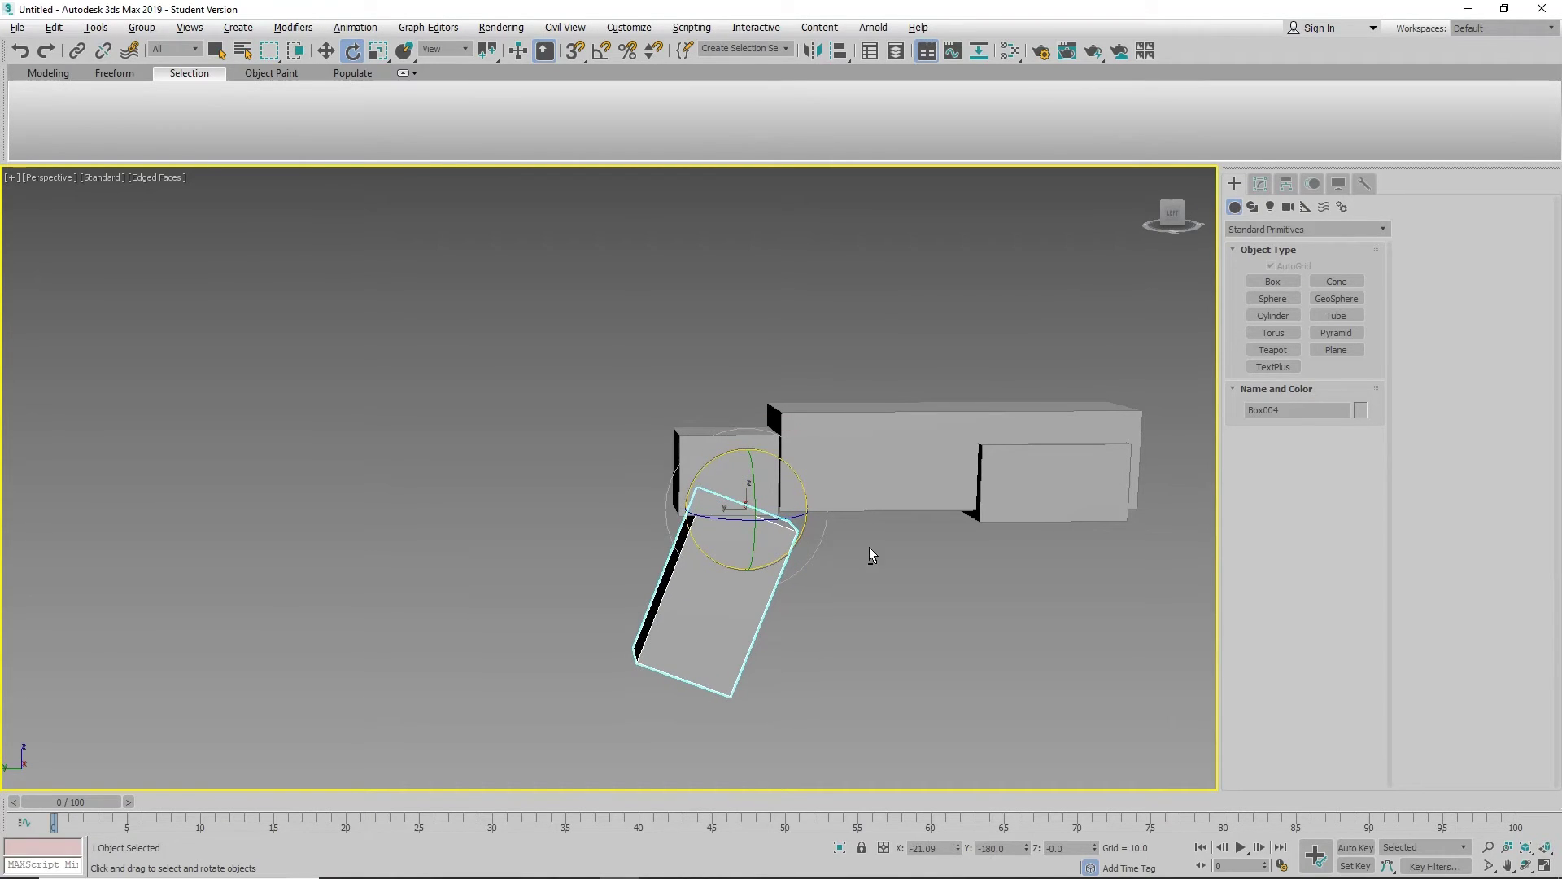
middle_click_drag(869, 547, 848, 539, "alt")
key("w")
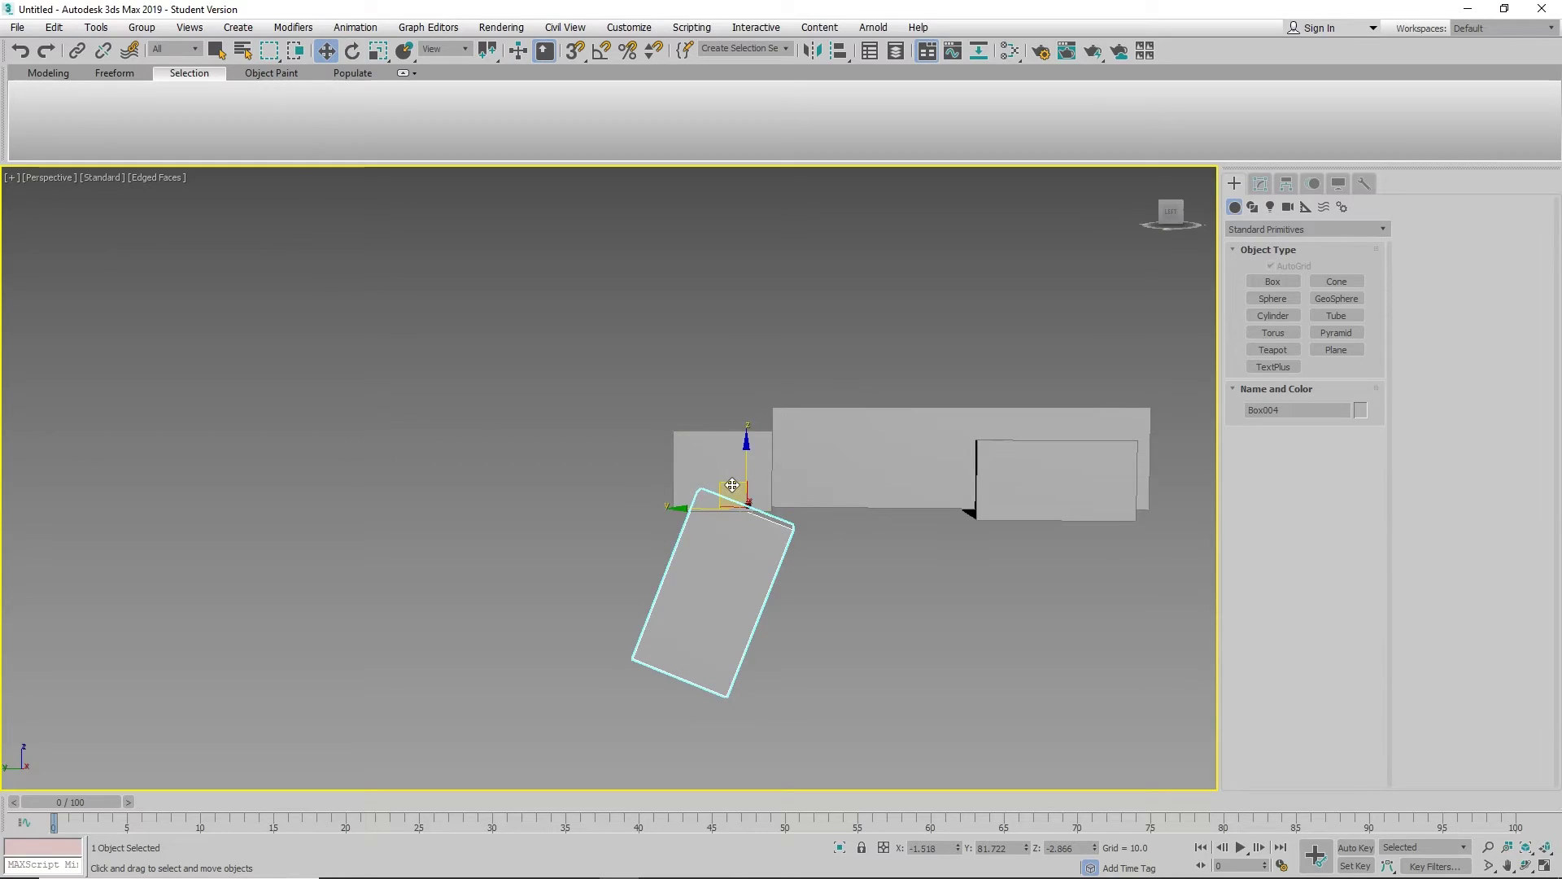
left_click_drag(734, 484, 750, 447)
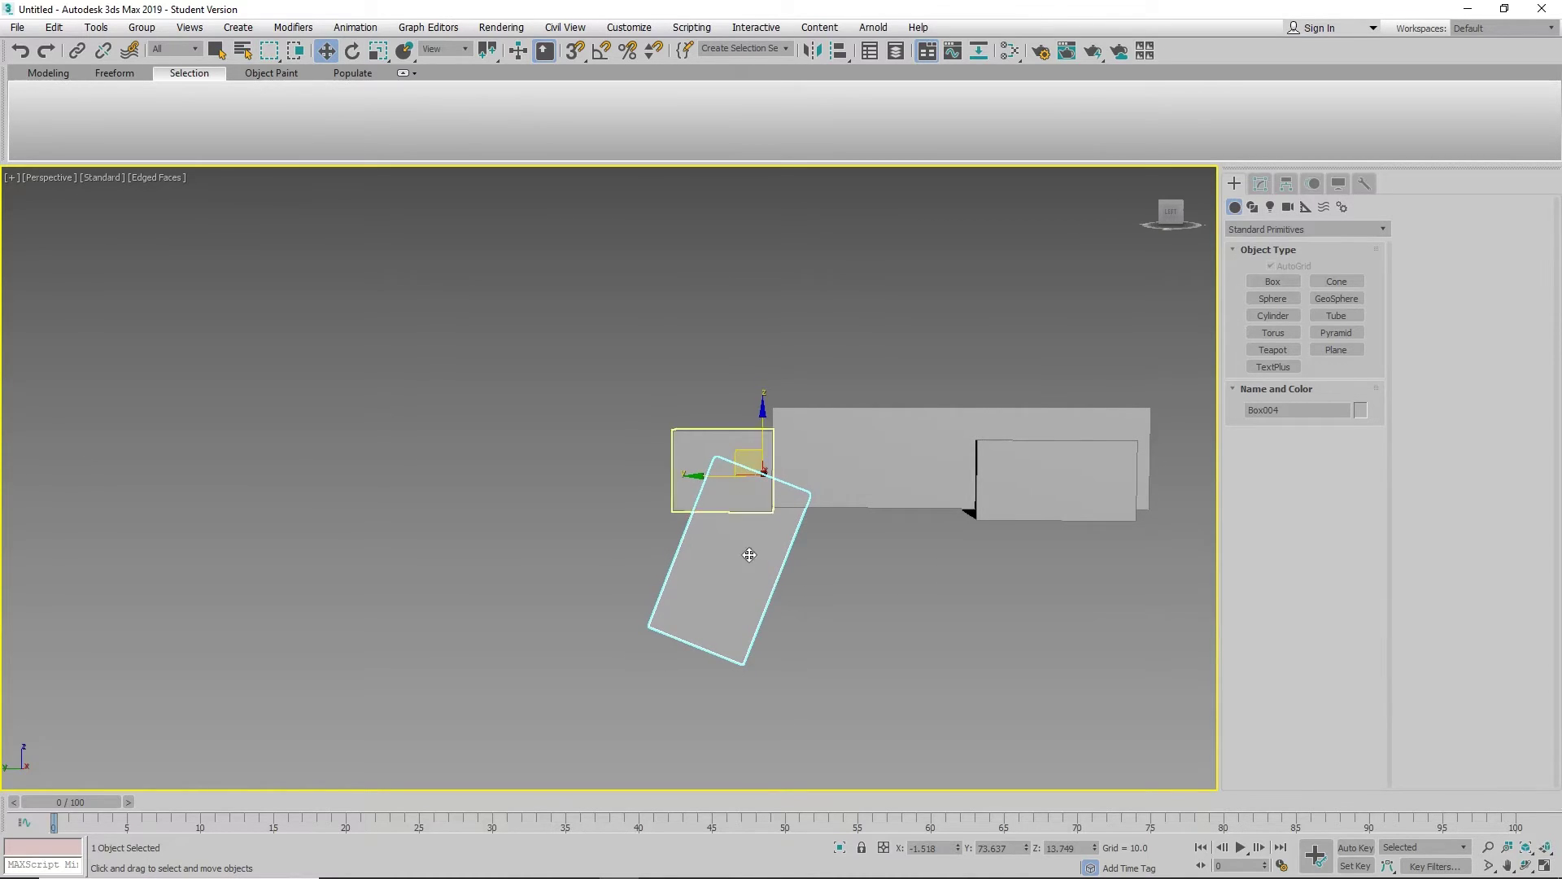
Create a box about 57 long and 29 wide on the long box's underside, extending downward in front of the grip.
middle_click_drag(743, 548, 731, 471, "alt")
left_click(1275, 281)
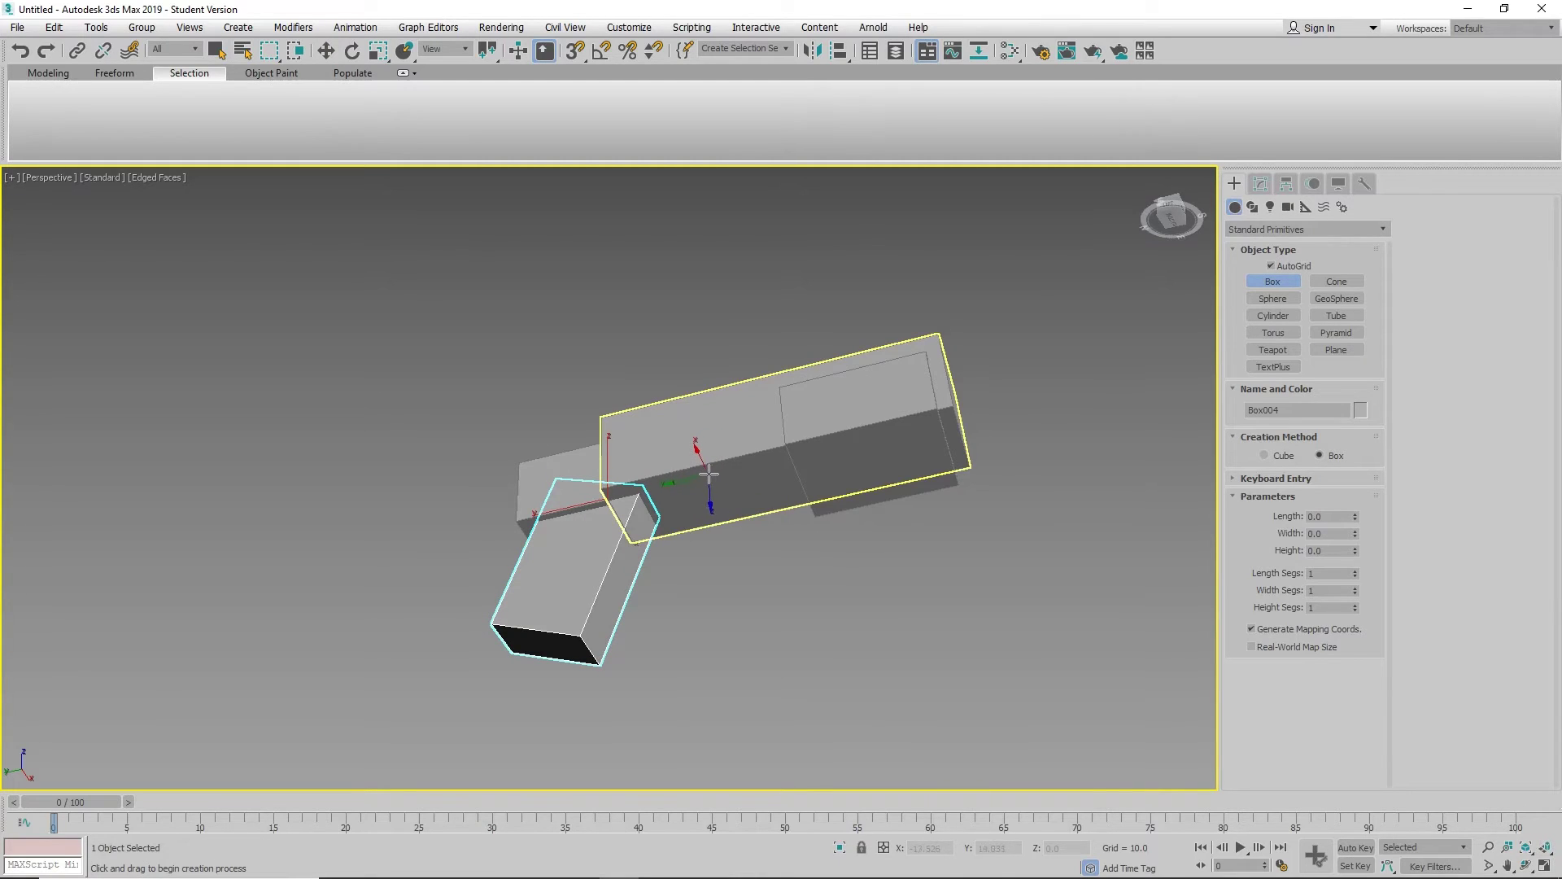
left_click_drag(710, 472, 837, 489)
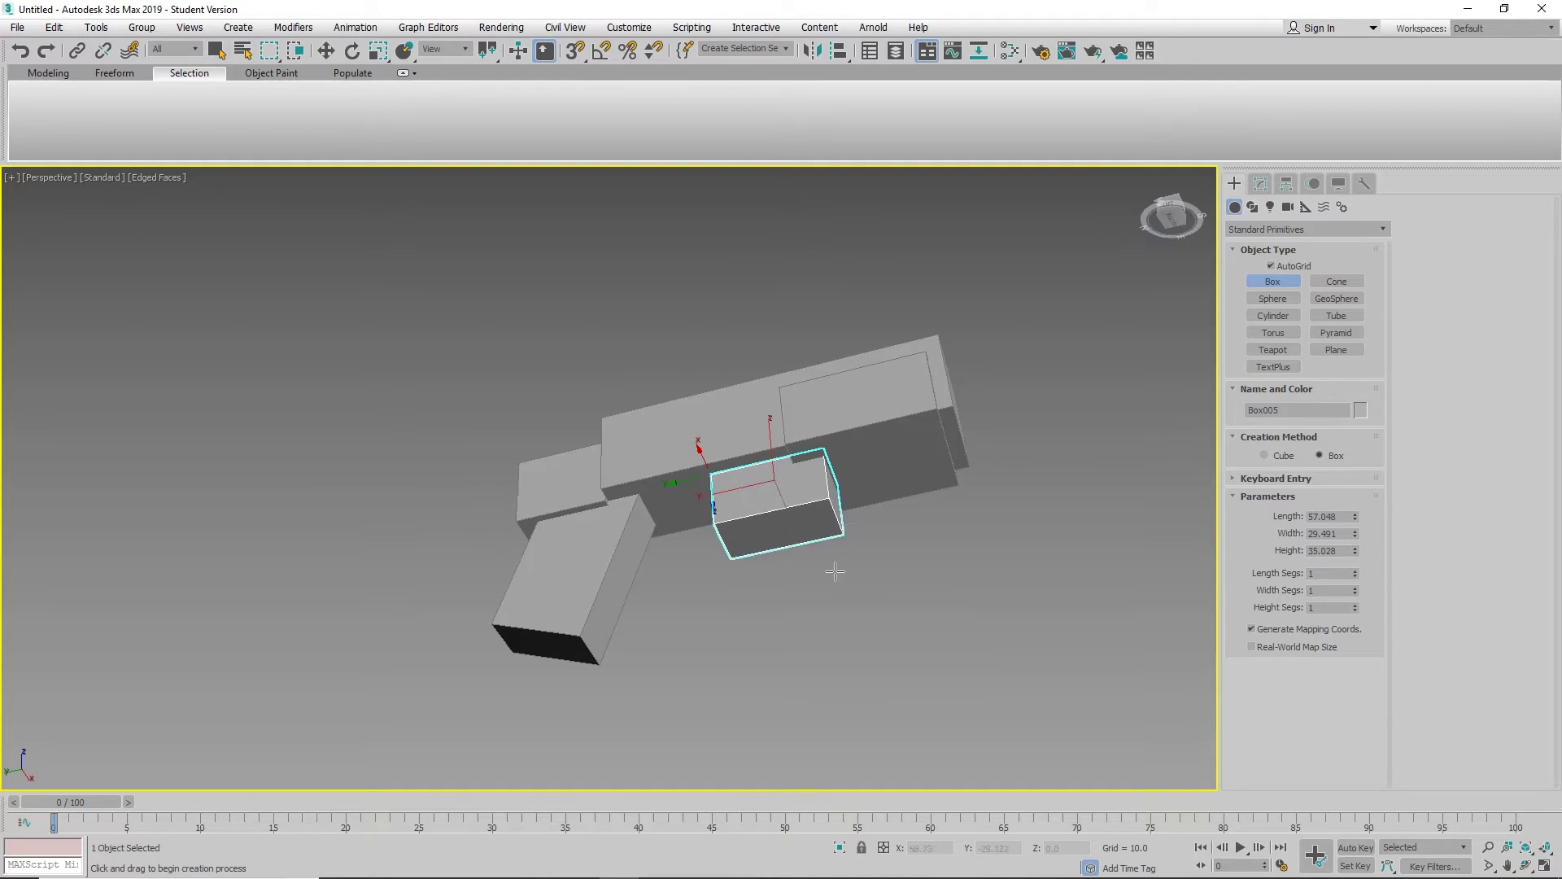
left_click(843, 686)
key("w")
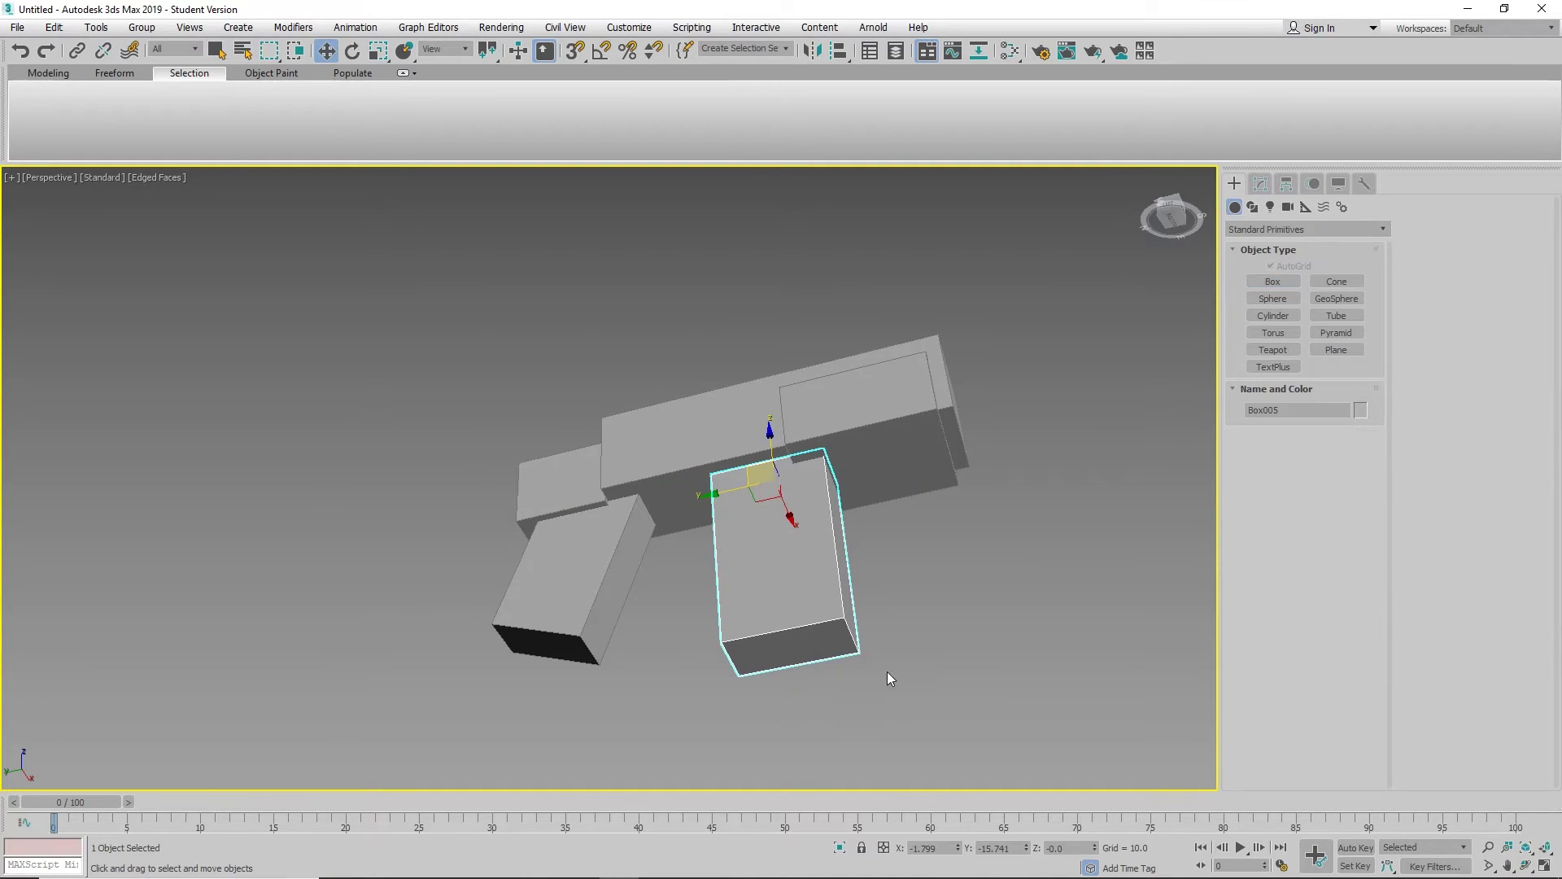
Create a tube about 12 in inner radius, 17 in outer radius and 38 high on the long box's front end face as a barrel.
middle_click_drag(887, 672, 1203, 316, "alt")
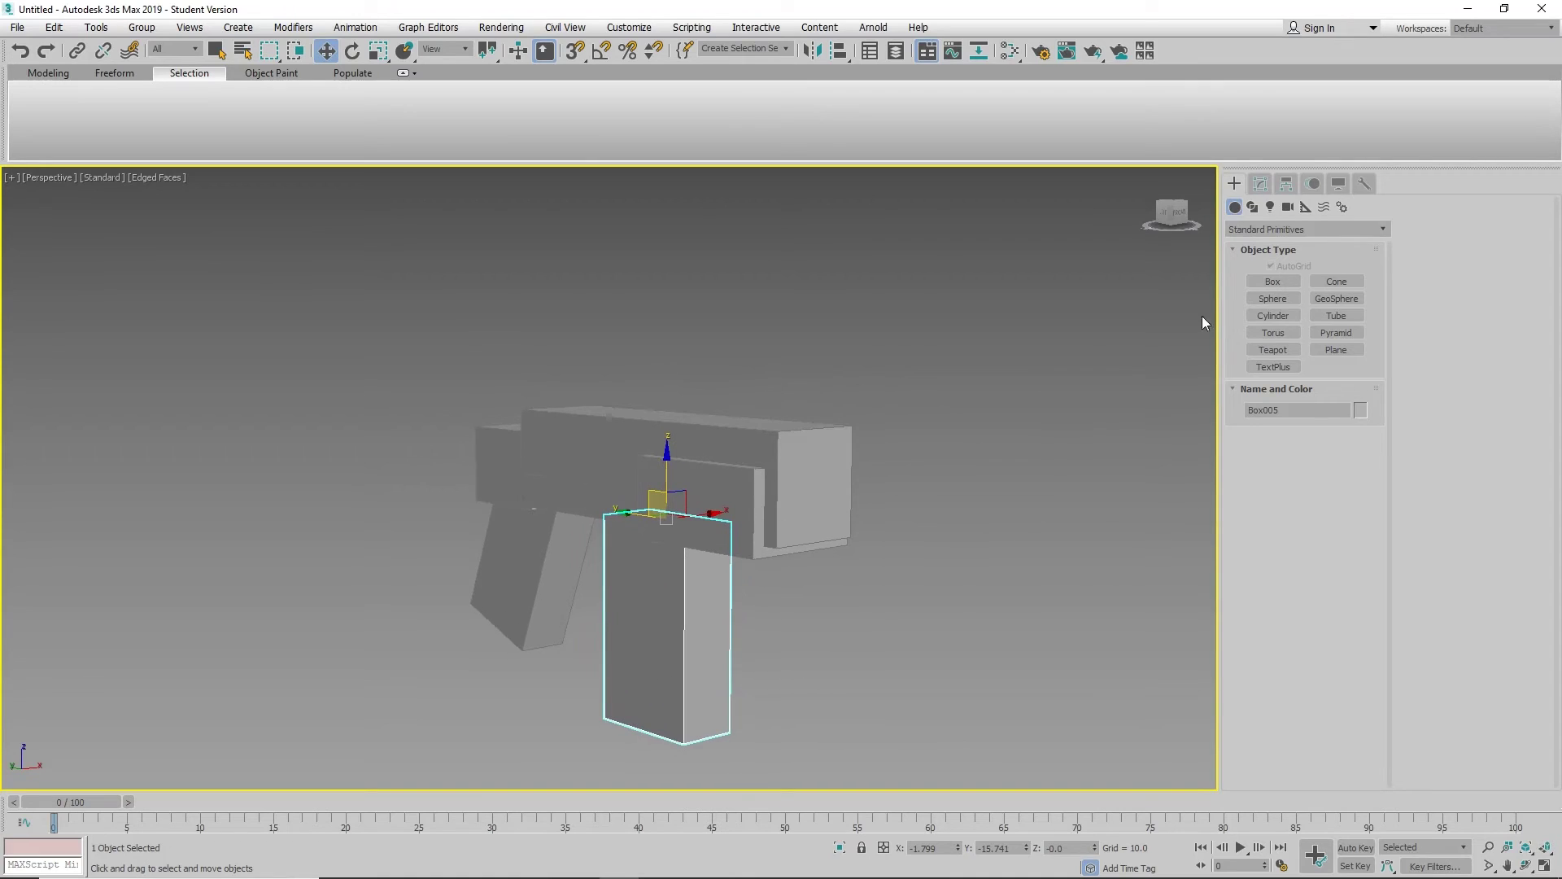
middle_click_drag(939, 410, 919, 382, "alt")
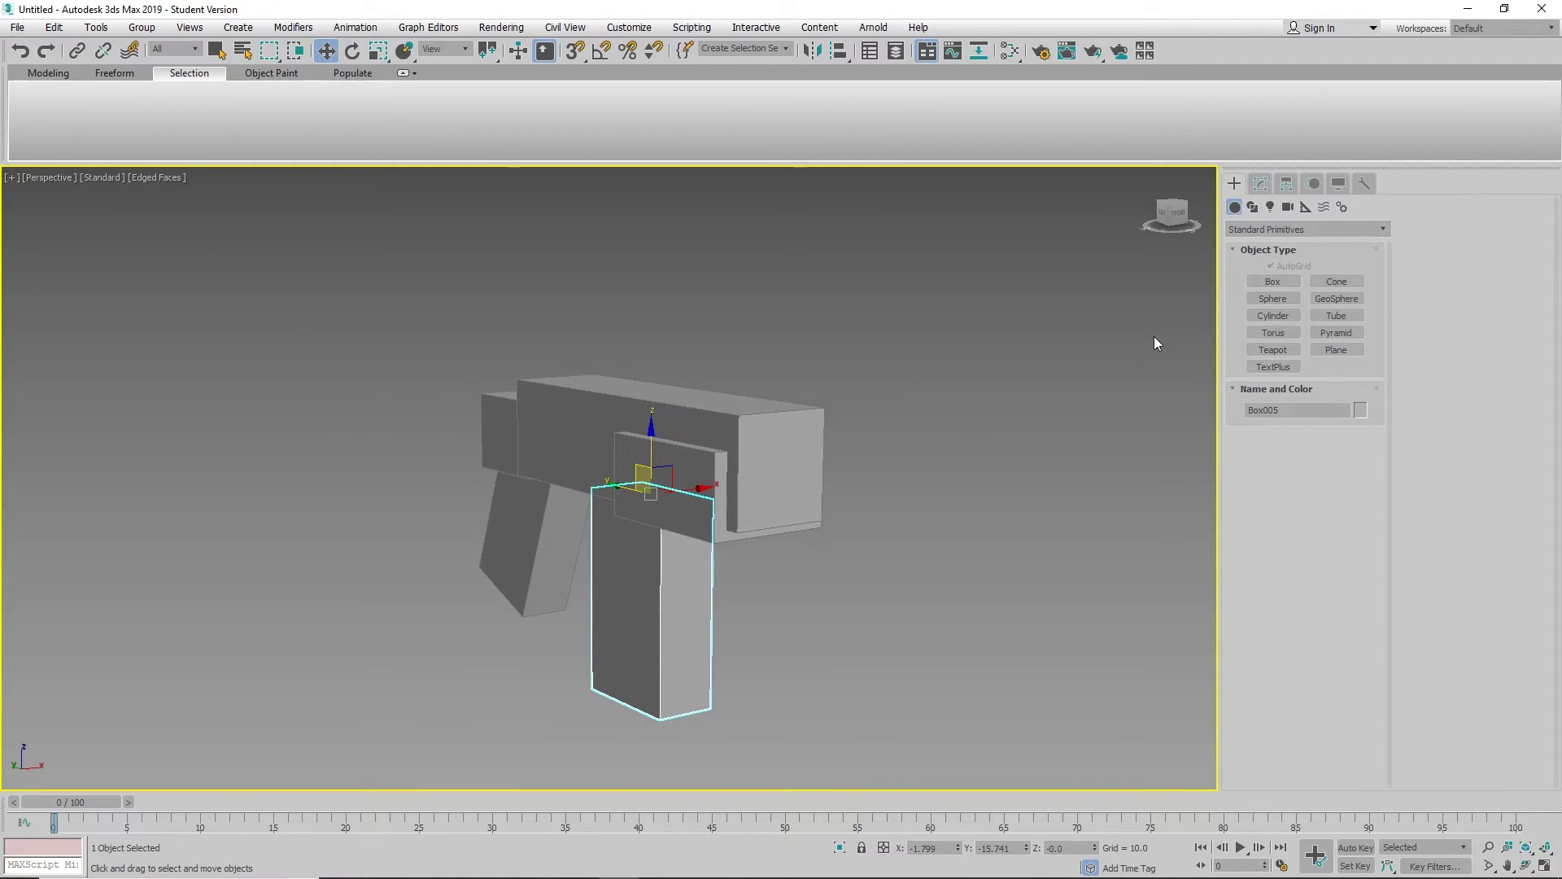
left_click(1334, 315)
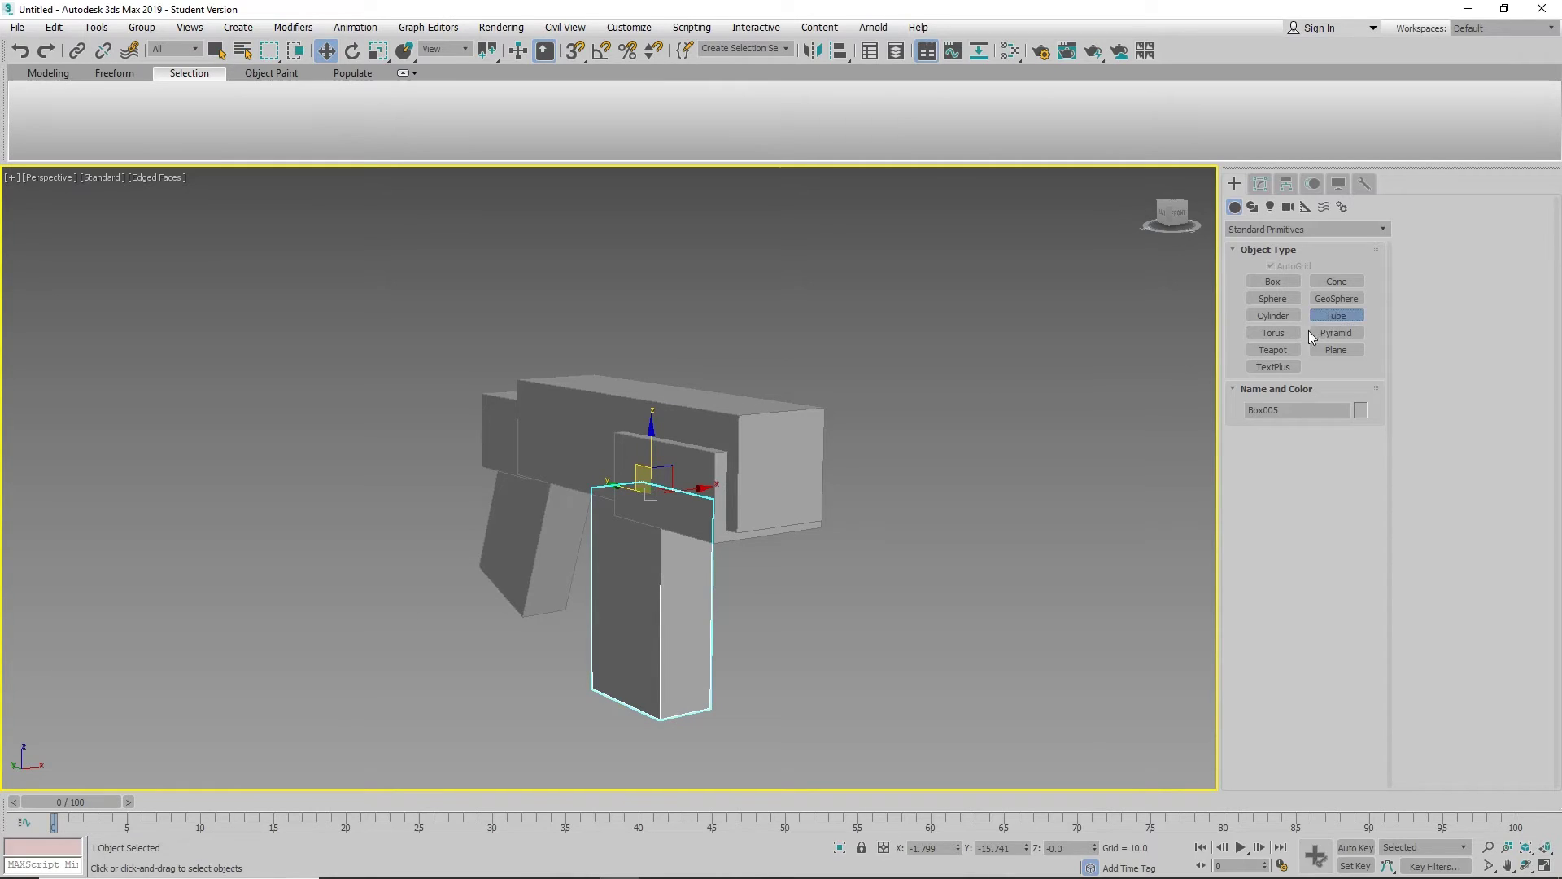
middle_click_drag(1017, 472, 741, 437, "alt")
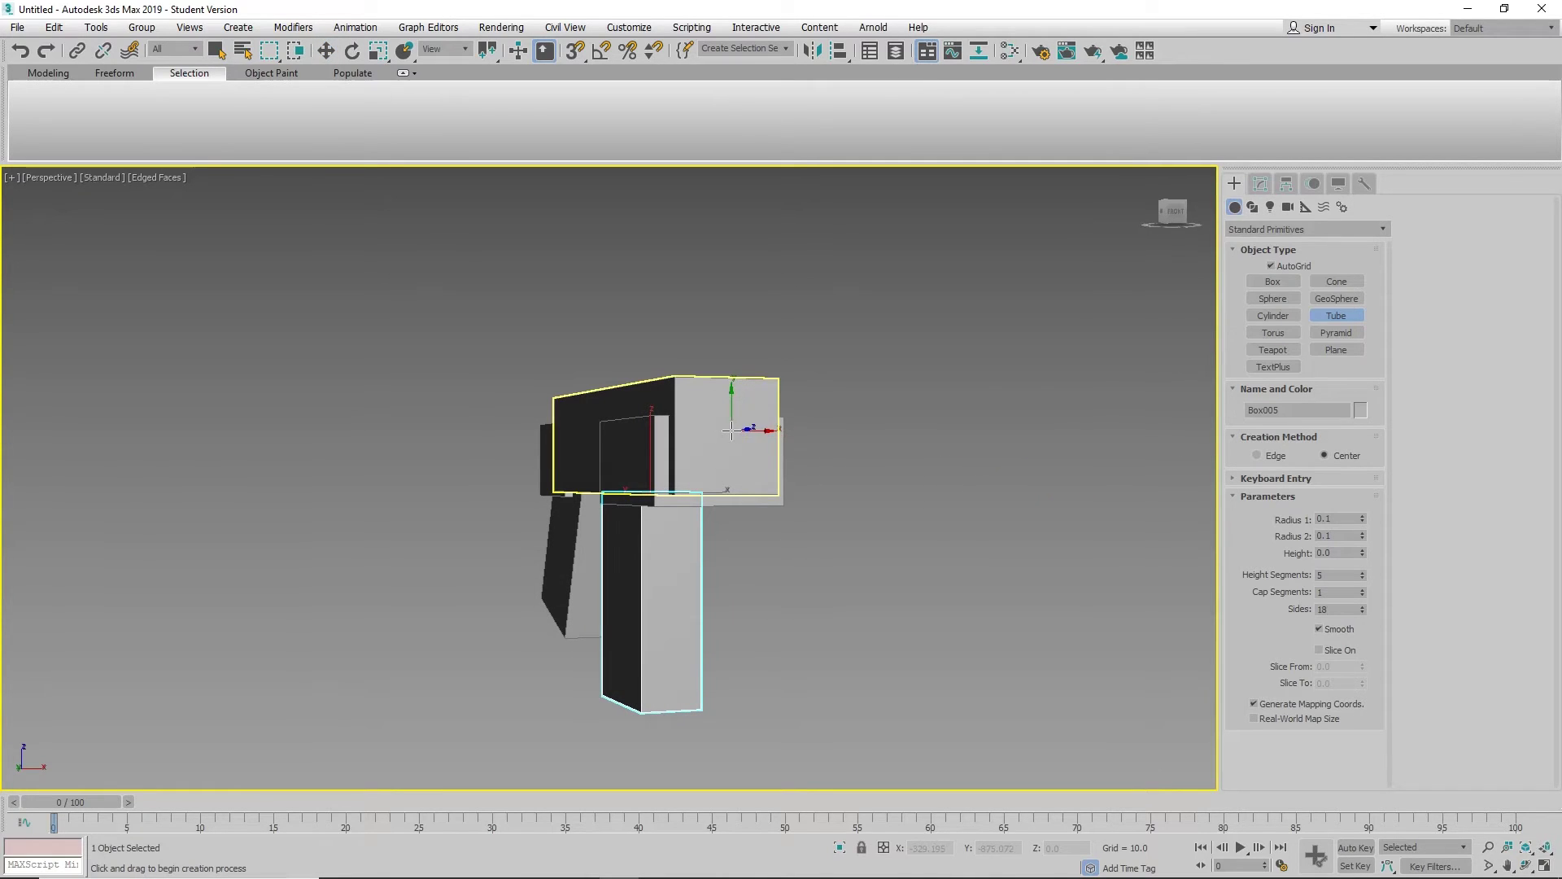
left_click_drag(734, 435, 742, 444)
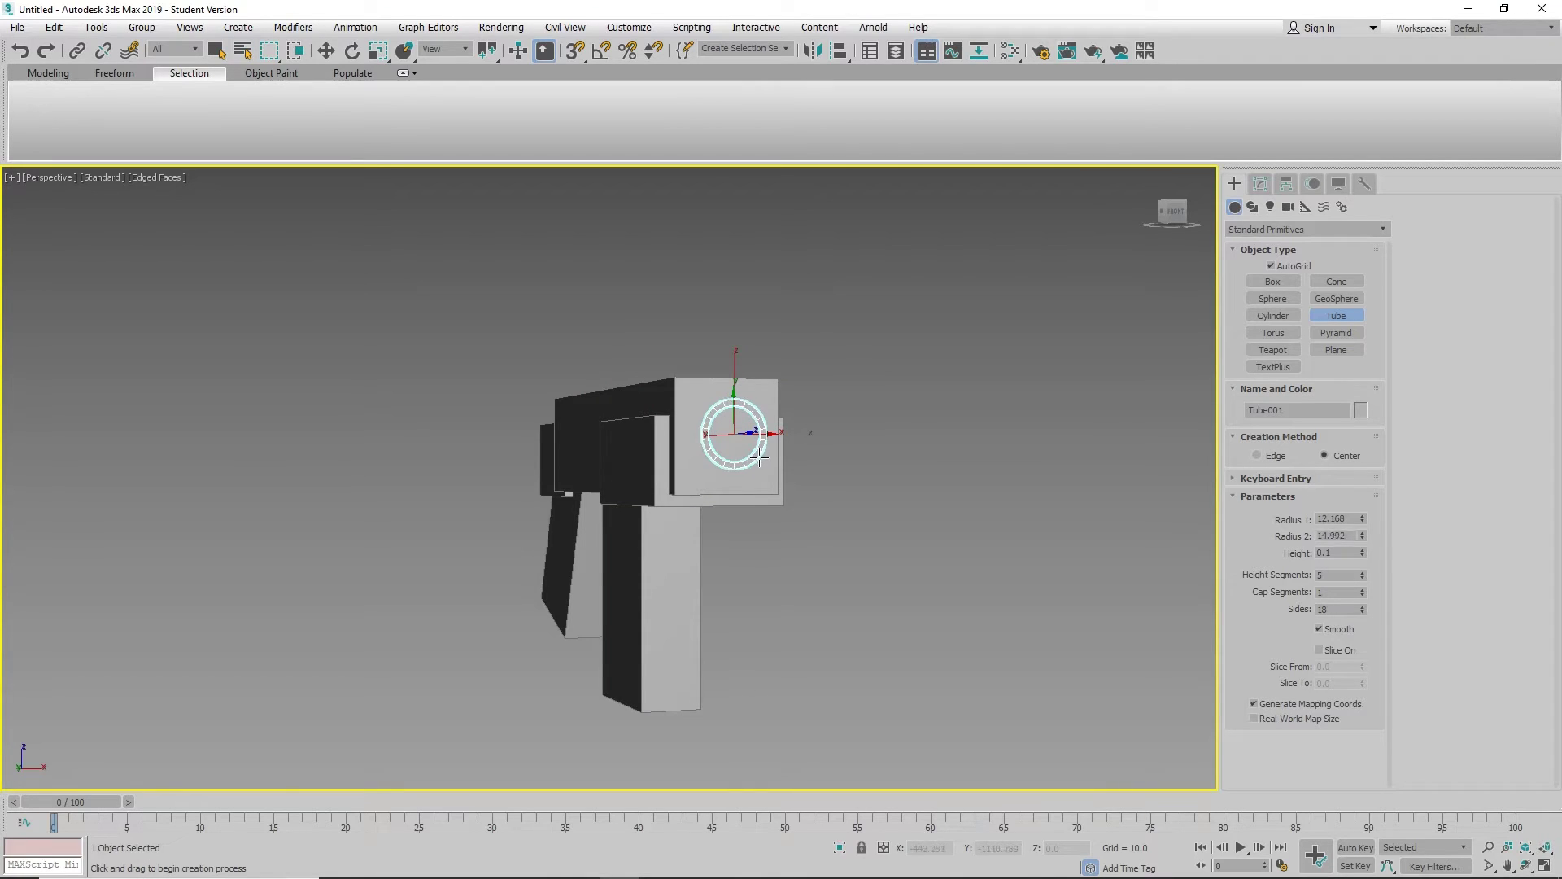
left_click(763, 460)
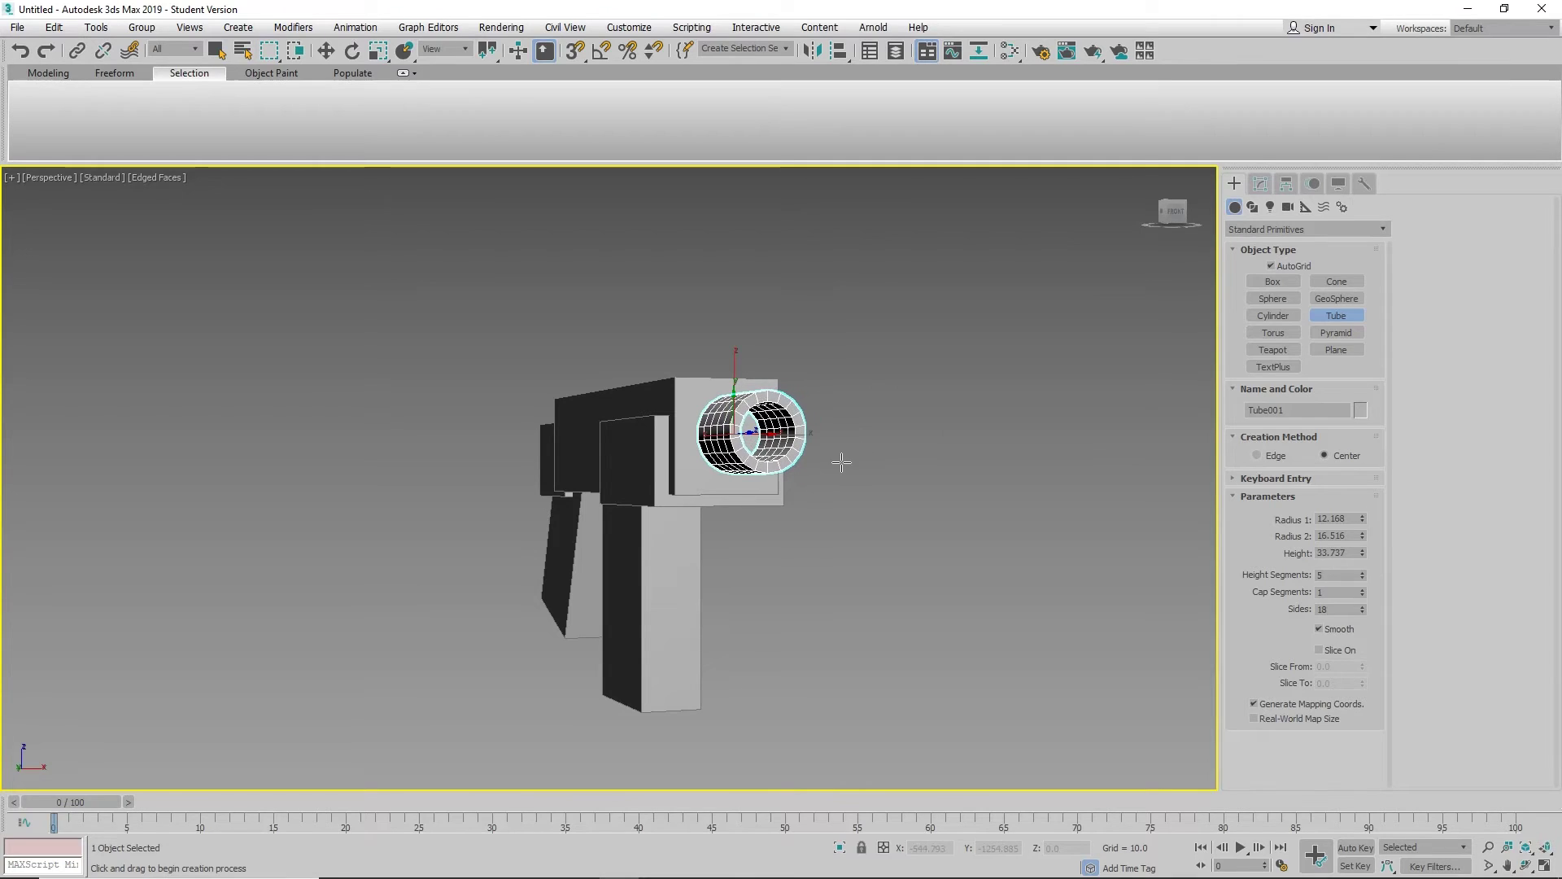
left_click(847, 516)
middle_click_drag(847, 516, 923, 541, "alt")
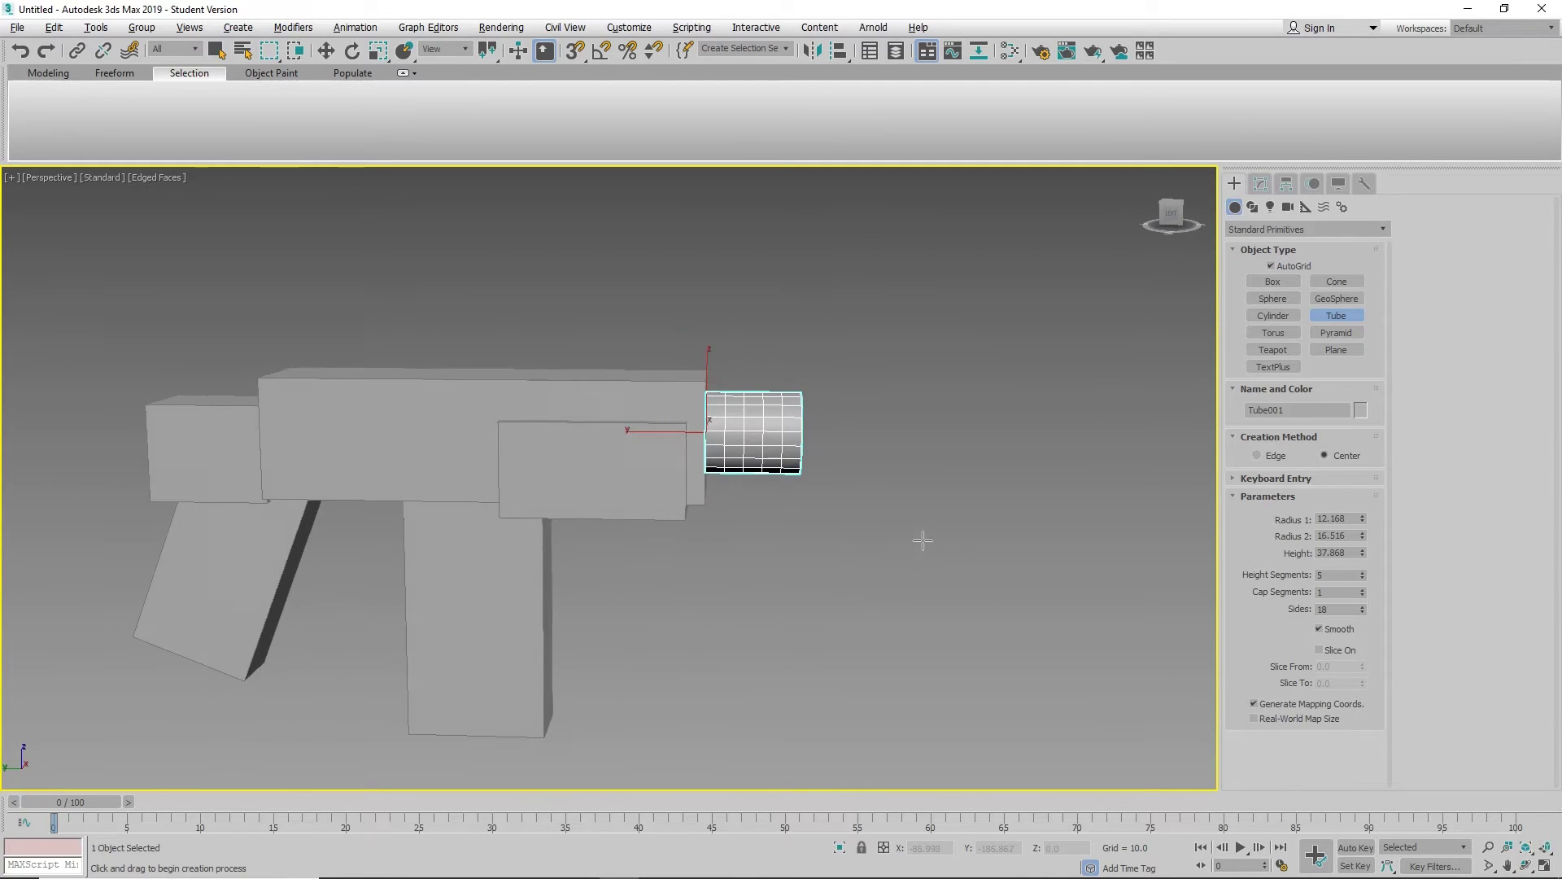
middle_click_drag(830, 524, 762, 561, "alt")
Move the barrel tube sideways to about X -0.8 and up to about Z 27.4 to centre it on the end face.
key("w")
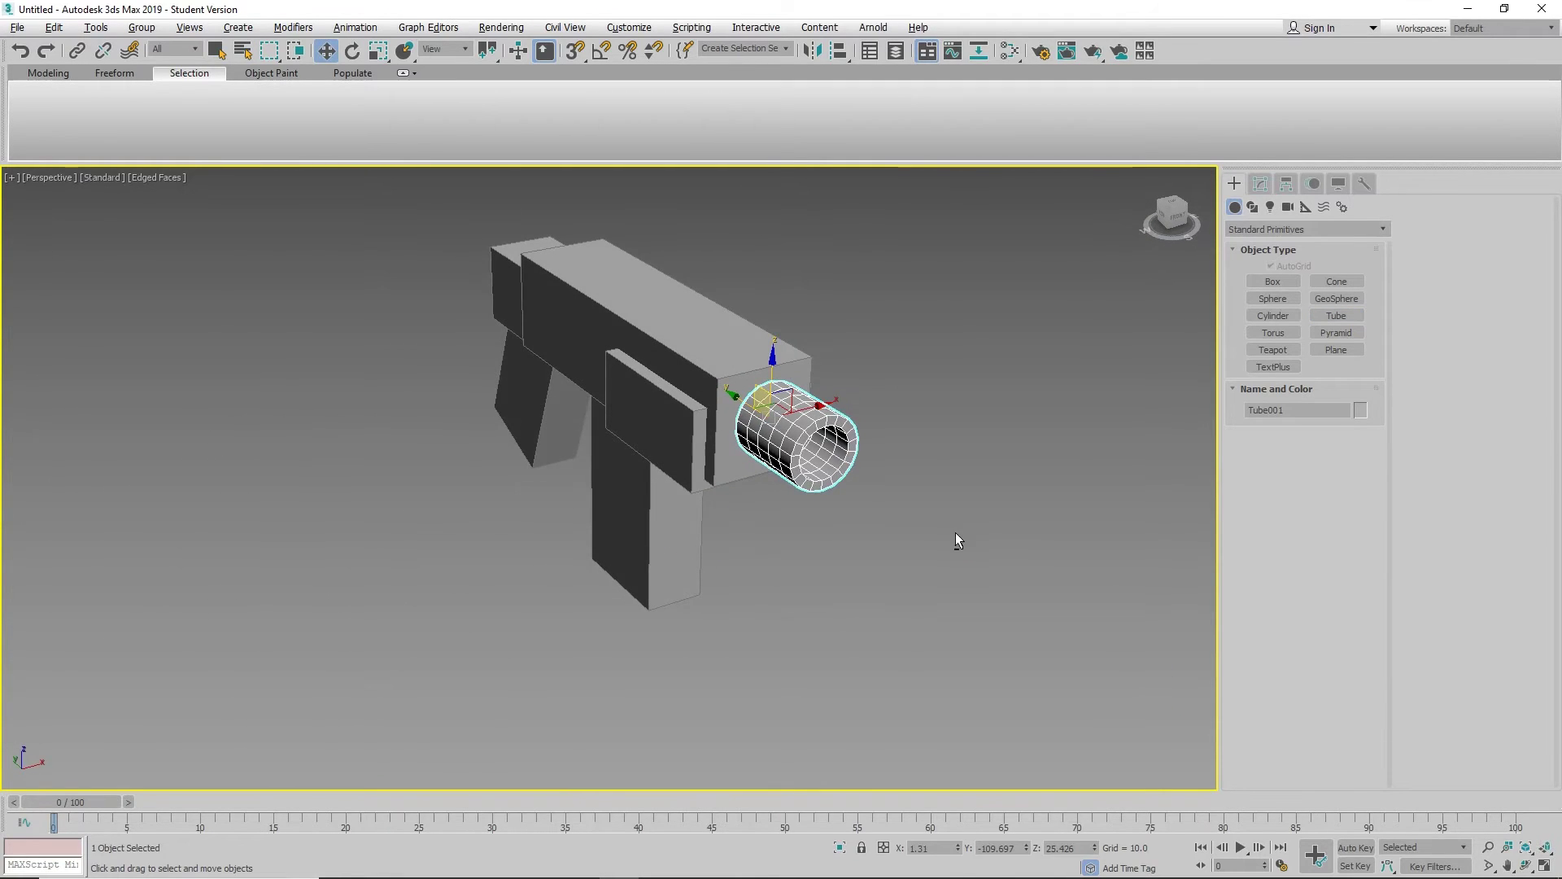
middle_click_drag(955, 535, 907, 565, "alt")
left_click_drag(853, 406, 852, 410)
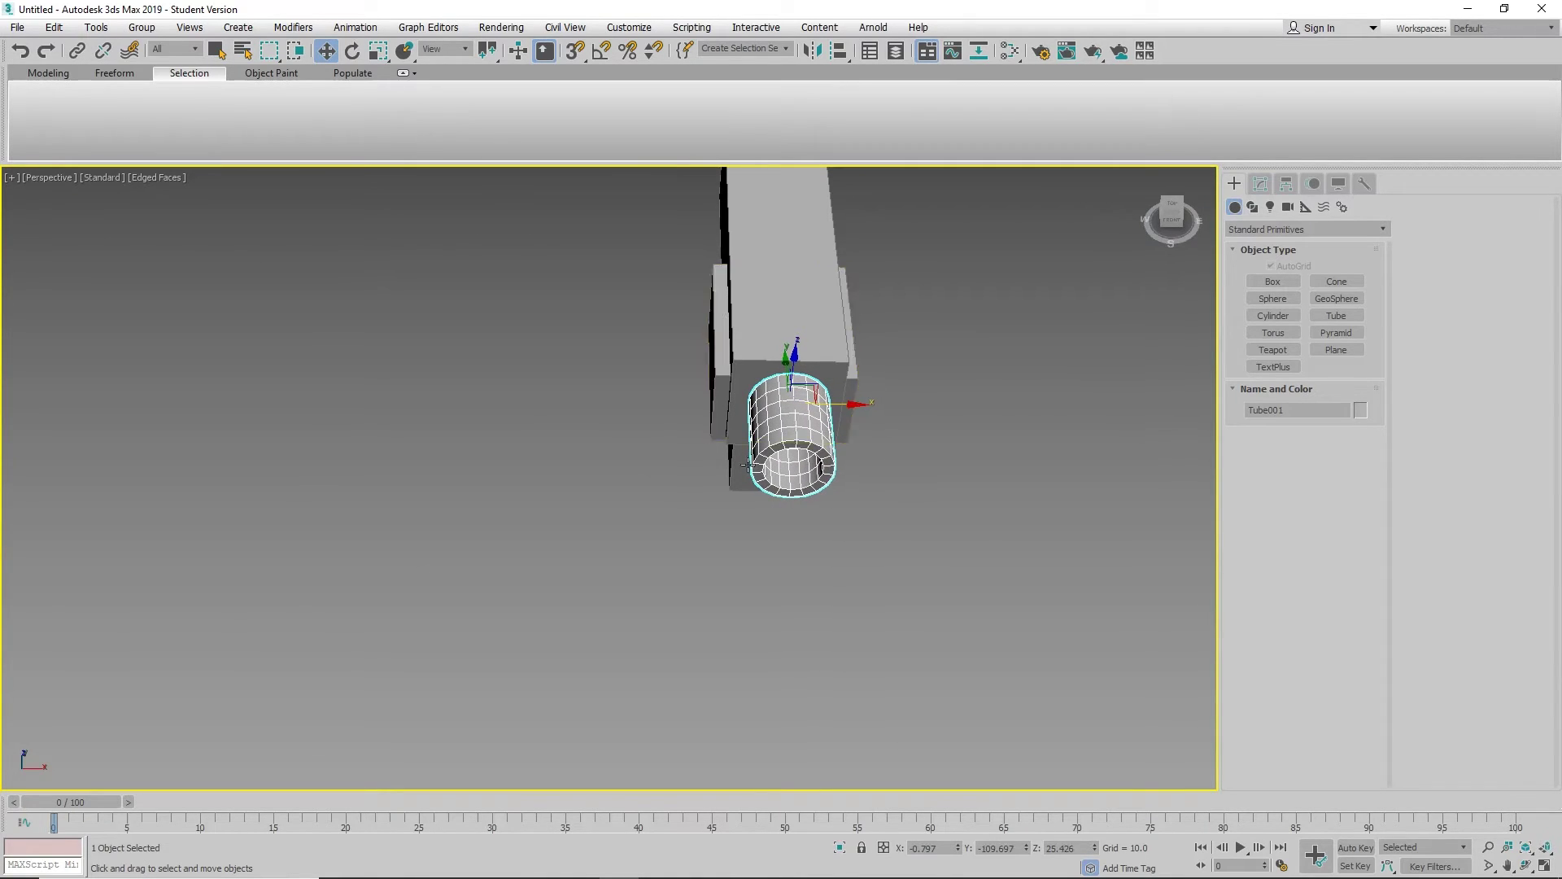
middle_click_drag(851, 410, 848, 507, "alt")
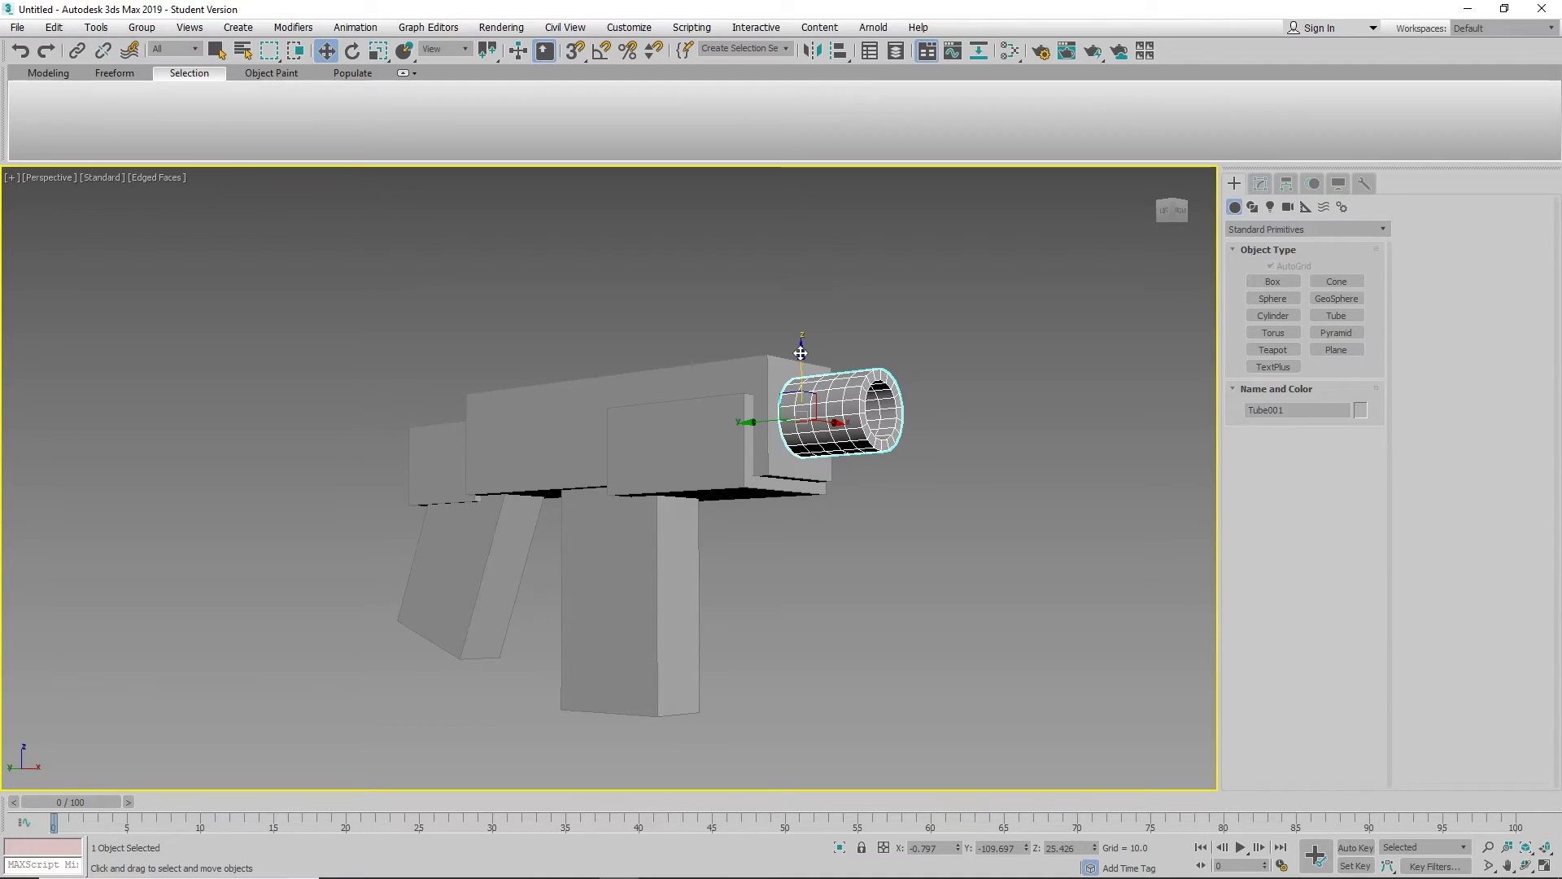
left_click_drag(801, 353, 802, 348)
Create a flat box about 41 long, 27 wide and 6 high on the long box's top face near the barrel.
middle_click_drag(625, 334, 734, 417, "alt")
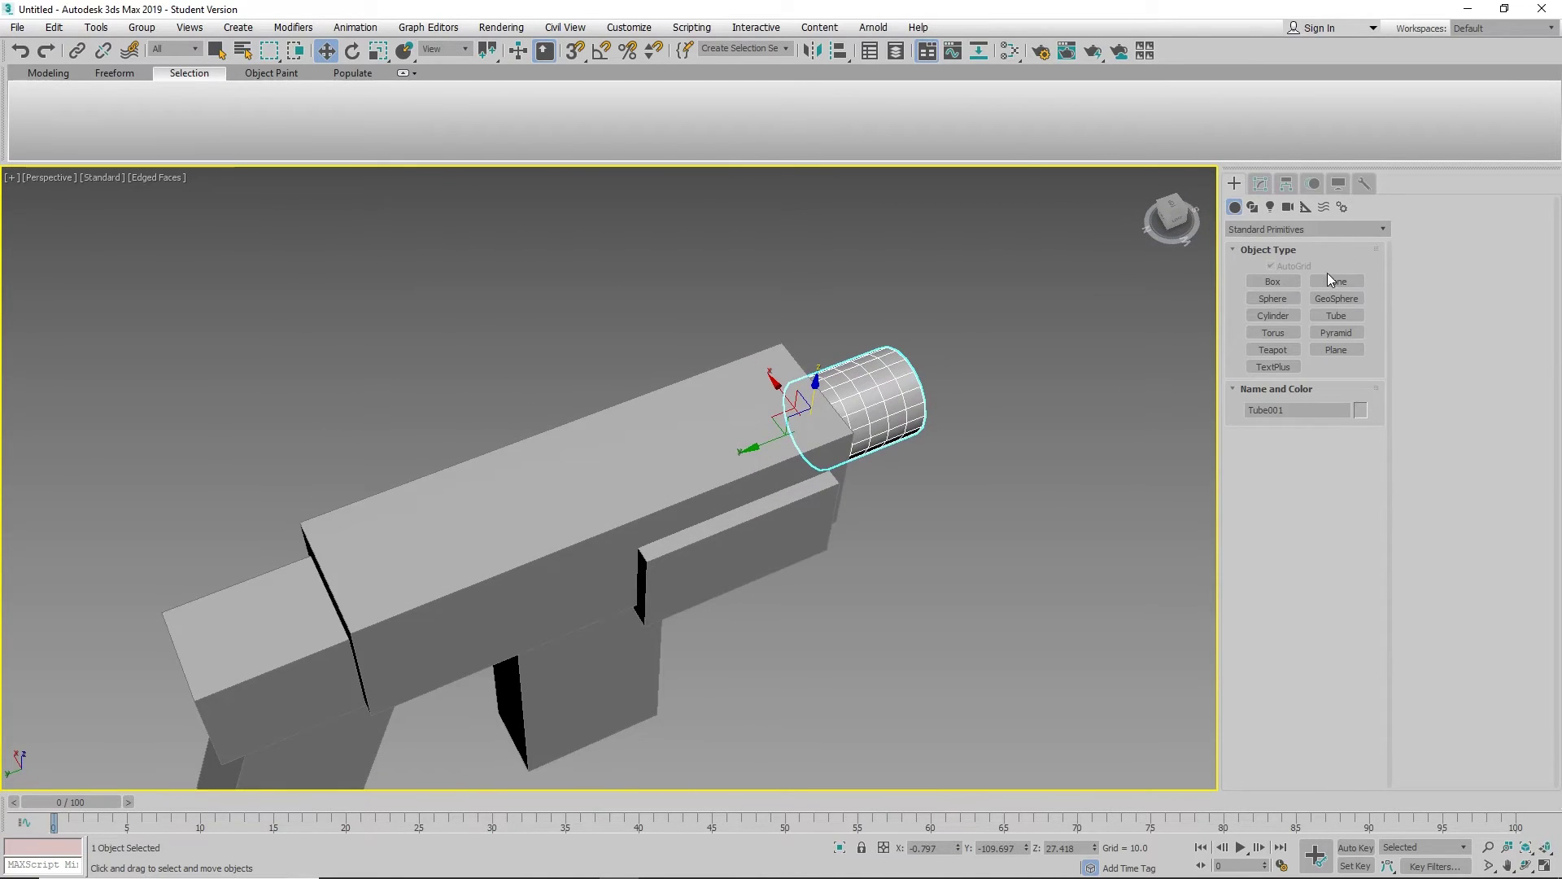
left_click(1273, 282)
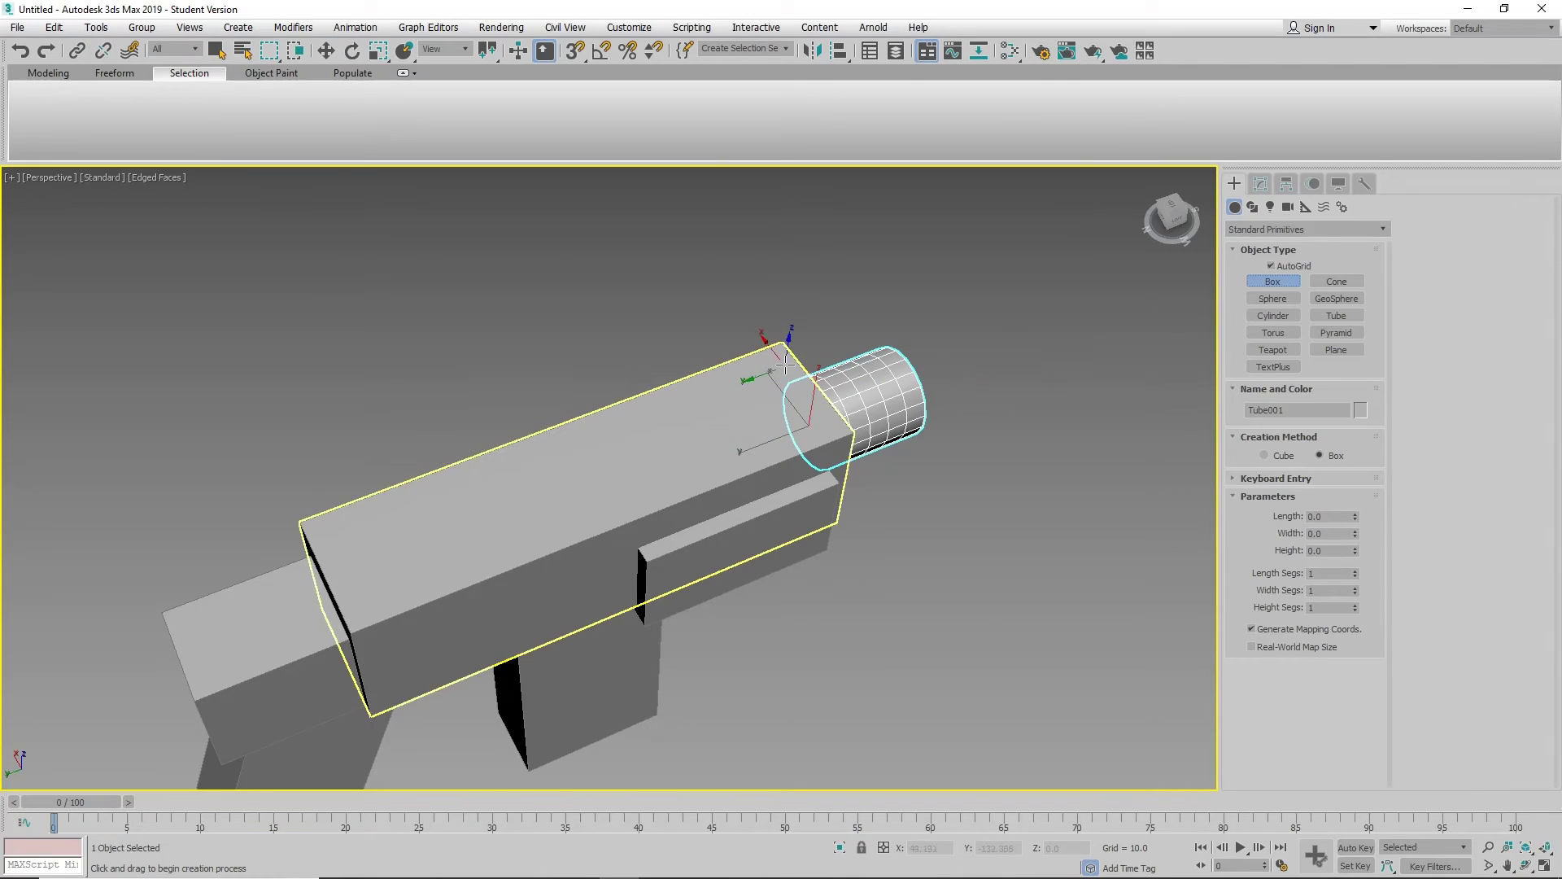
left_click_drag(786, 363, 720, 454)
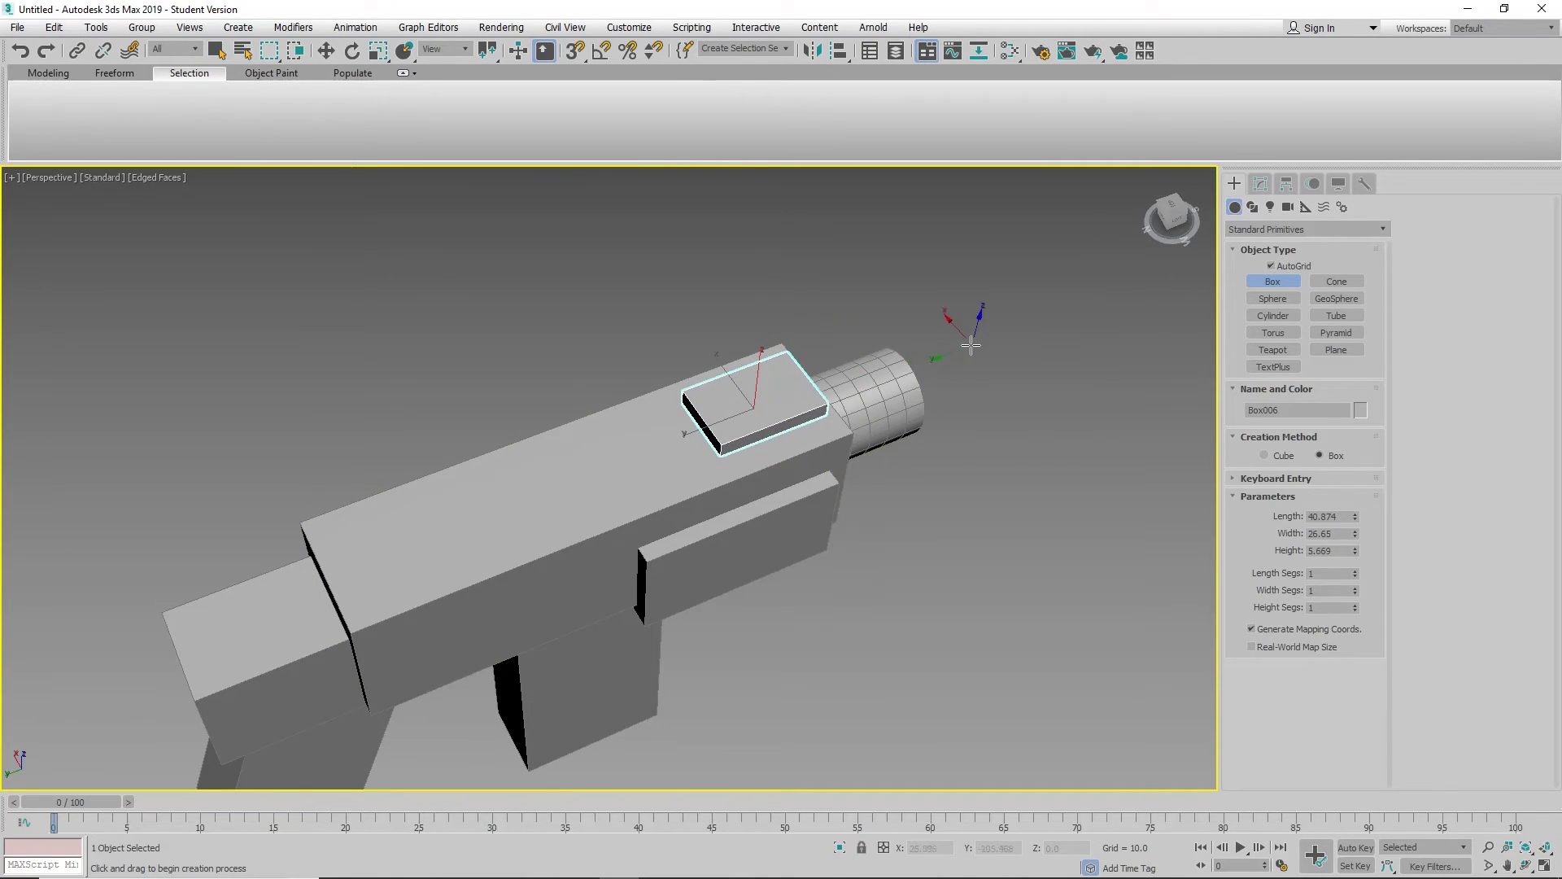
Create a sight box about 7 long, 20 wide and 12 high on the flat top box's edge nearest the barrel.
middle_click_drag(971, 346, 827, 358, "alt")
left_click_drag(807, 372, 789, 424)
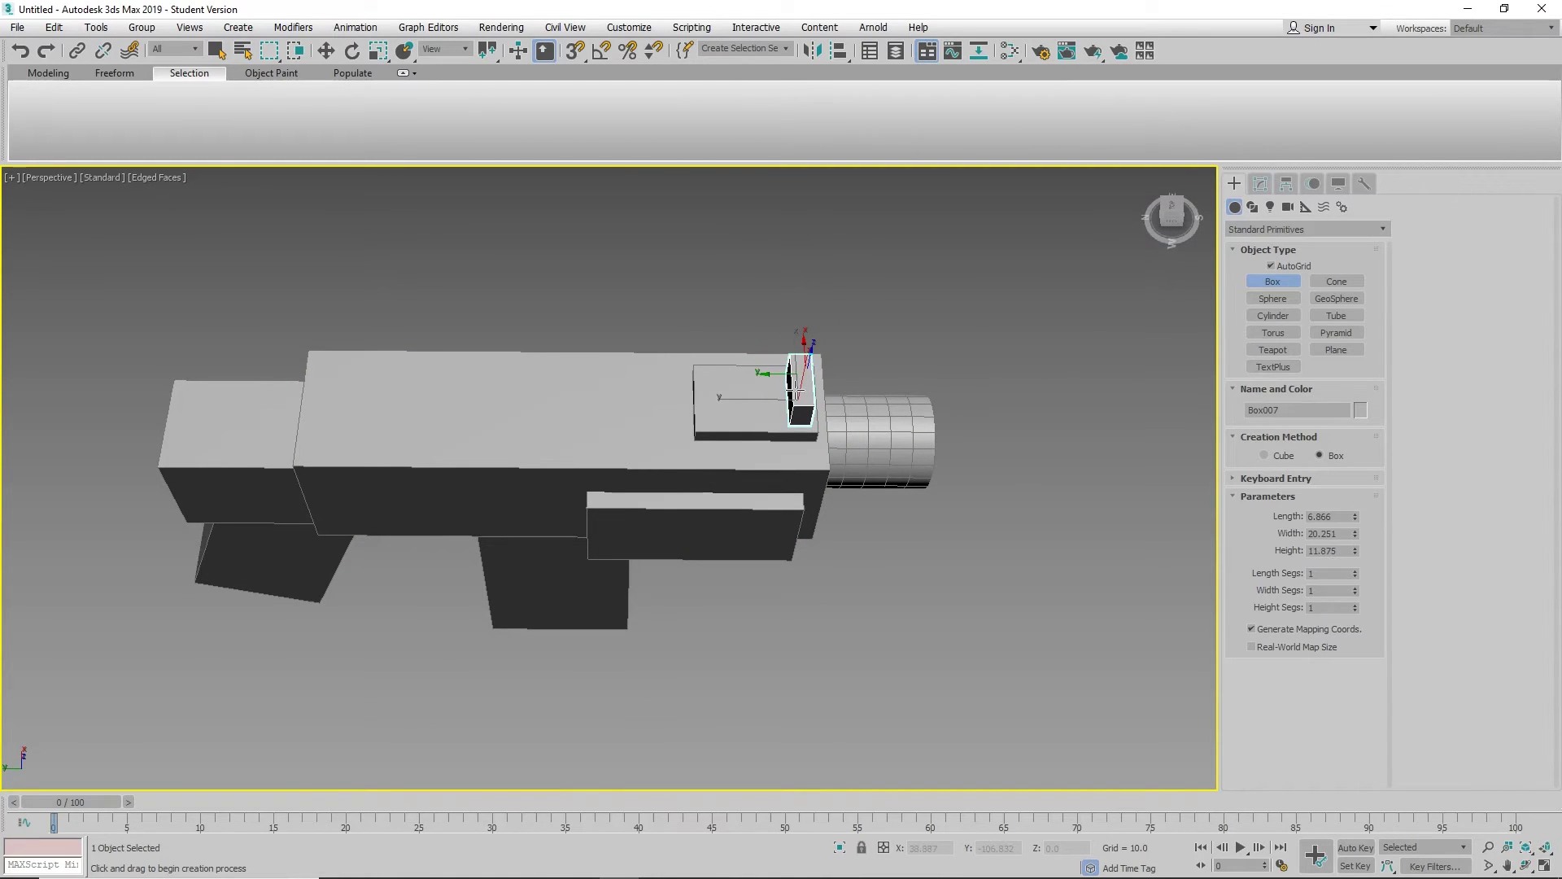
key("w")
middle_click_drag(946, 601, 949, 430, "alt")
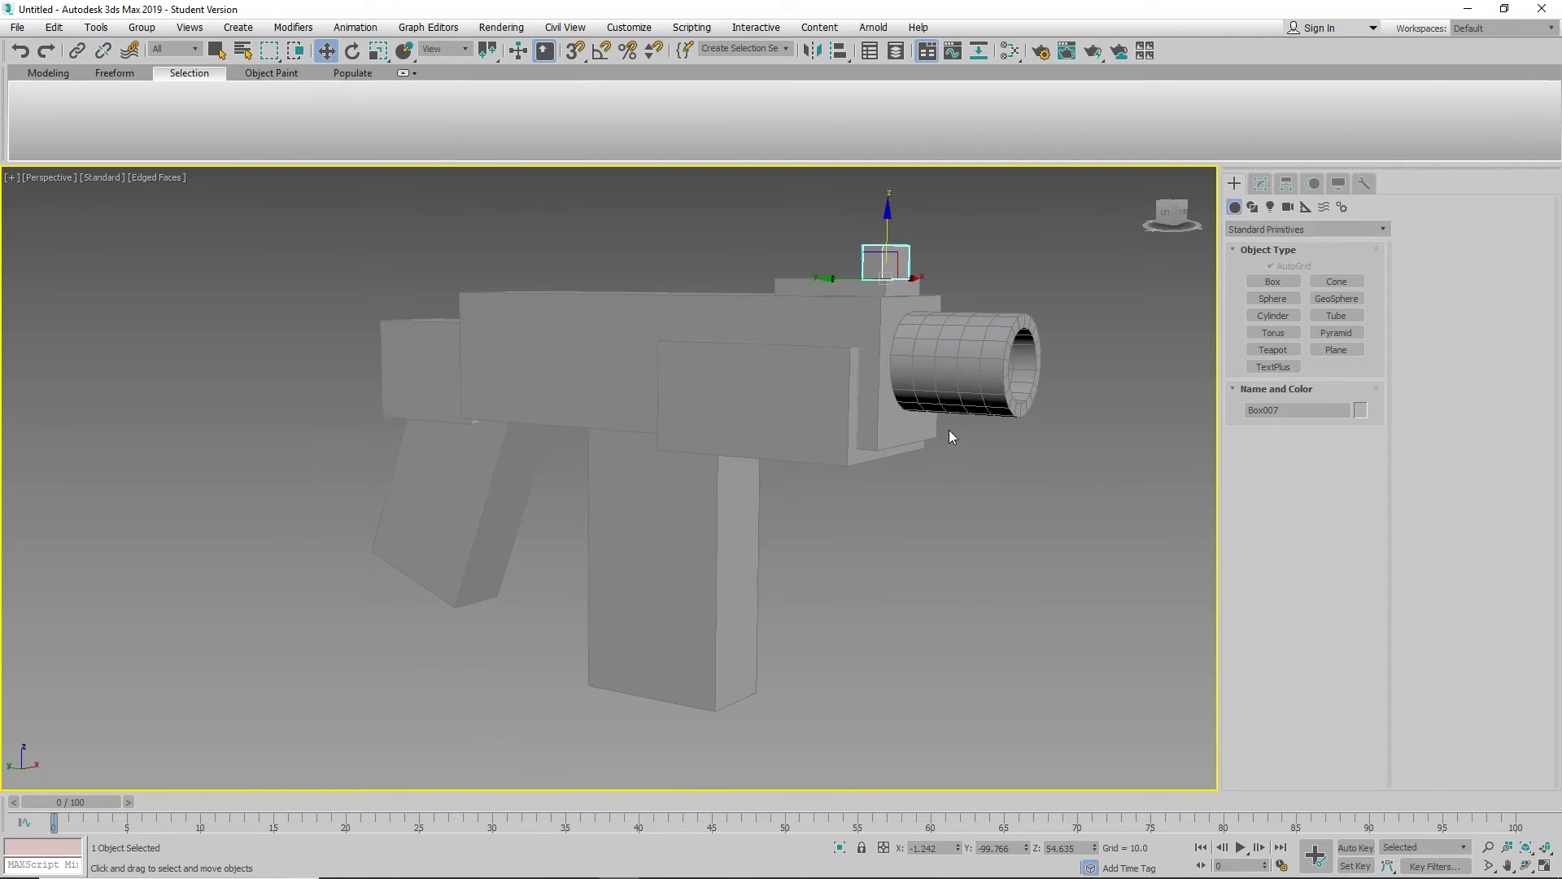
Create a small post box about 4 long, 5 wide and 15 high on the long box's underside between the grip and the magazine box.
middle_click_drag(883, 486, 964, 450, "alt")
scroll(970, 450, "up", 3)
scroll(991, 453, "up", 3)
middle_click_drag(846, 518, 987, 582)
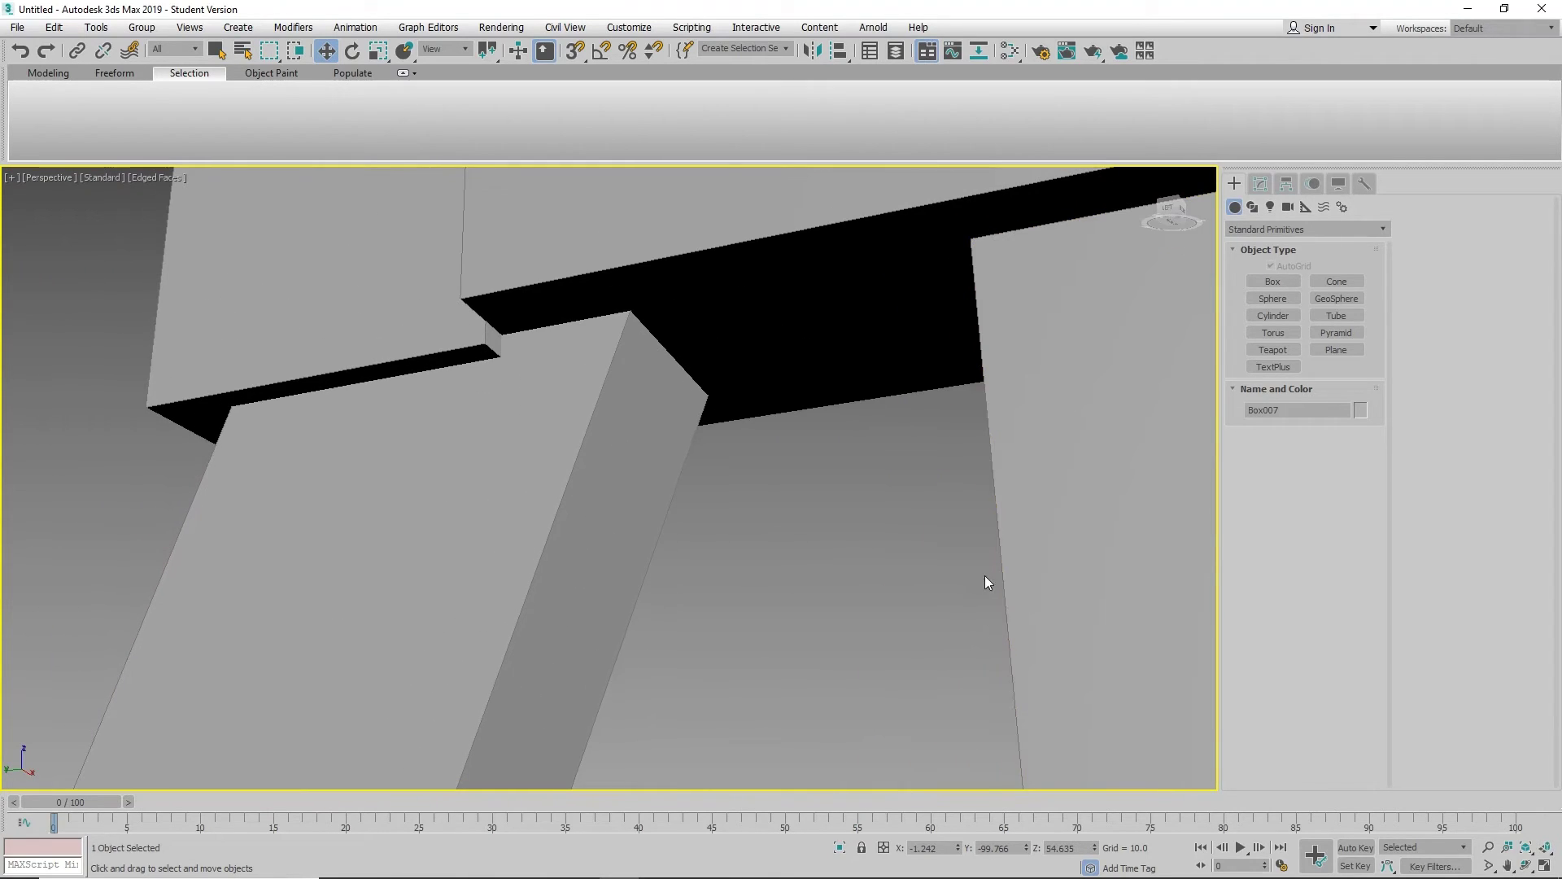
left_click(1273, 281)
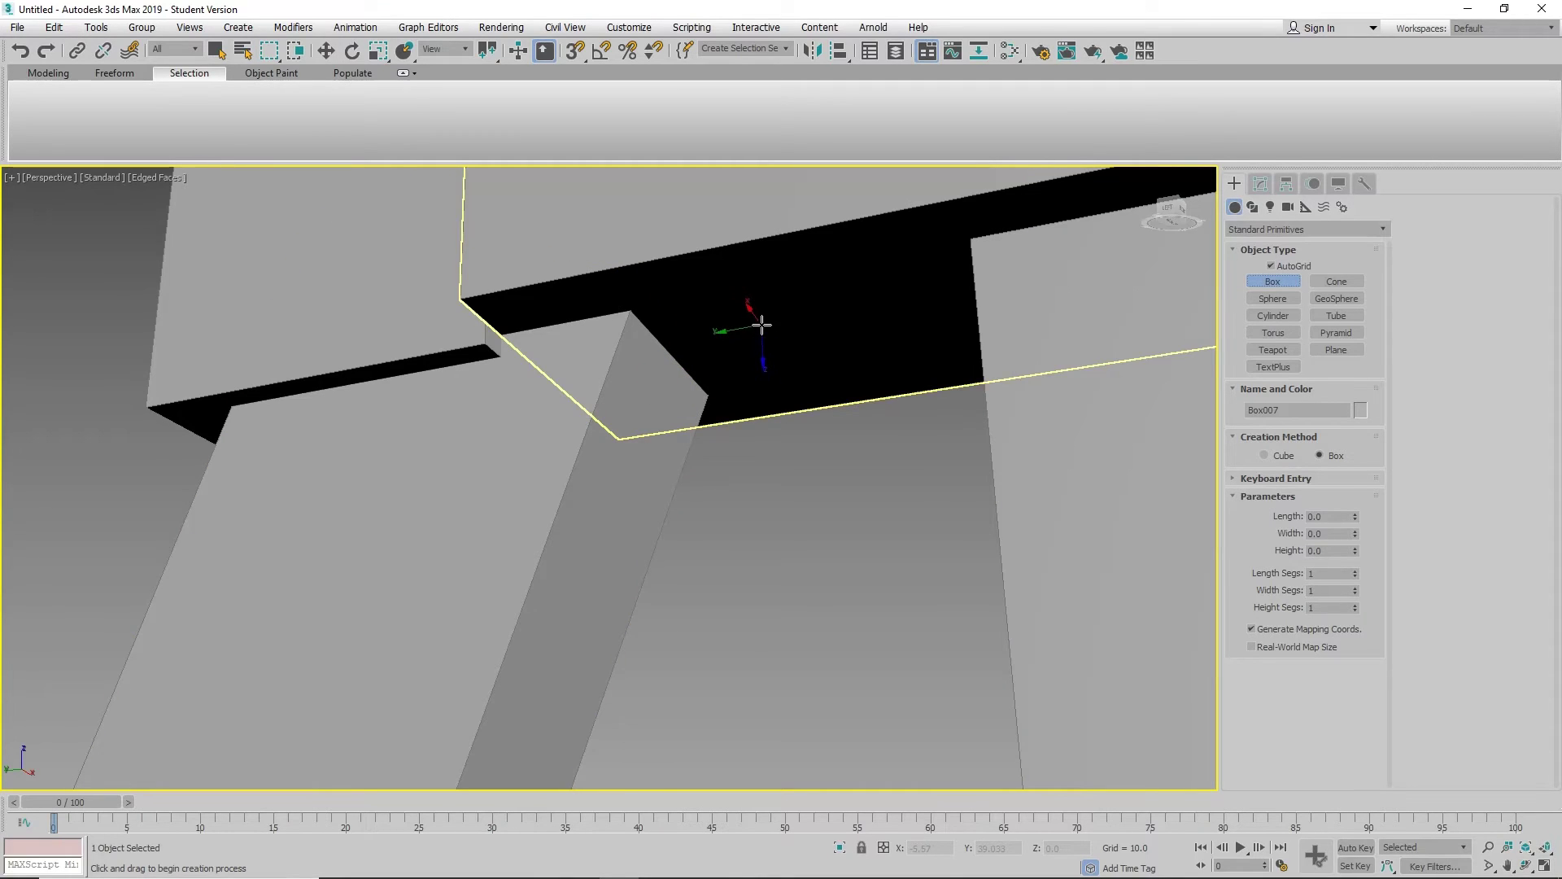
left_click_drag(761, 325, 807, 337)
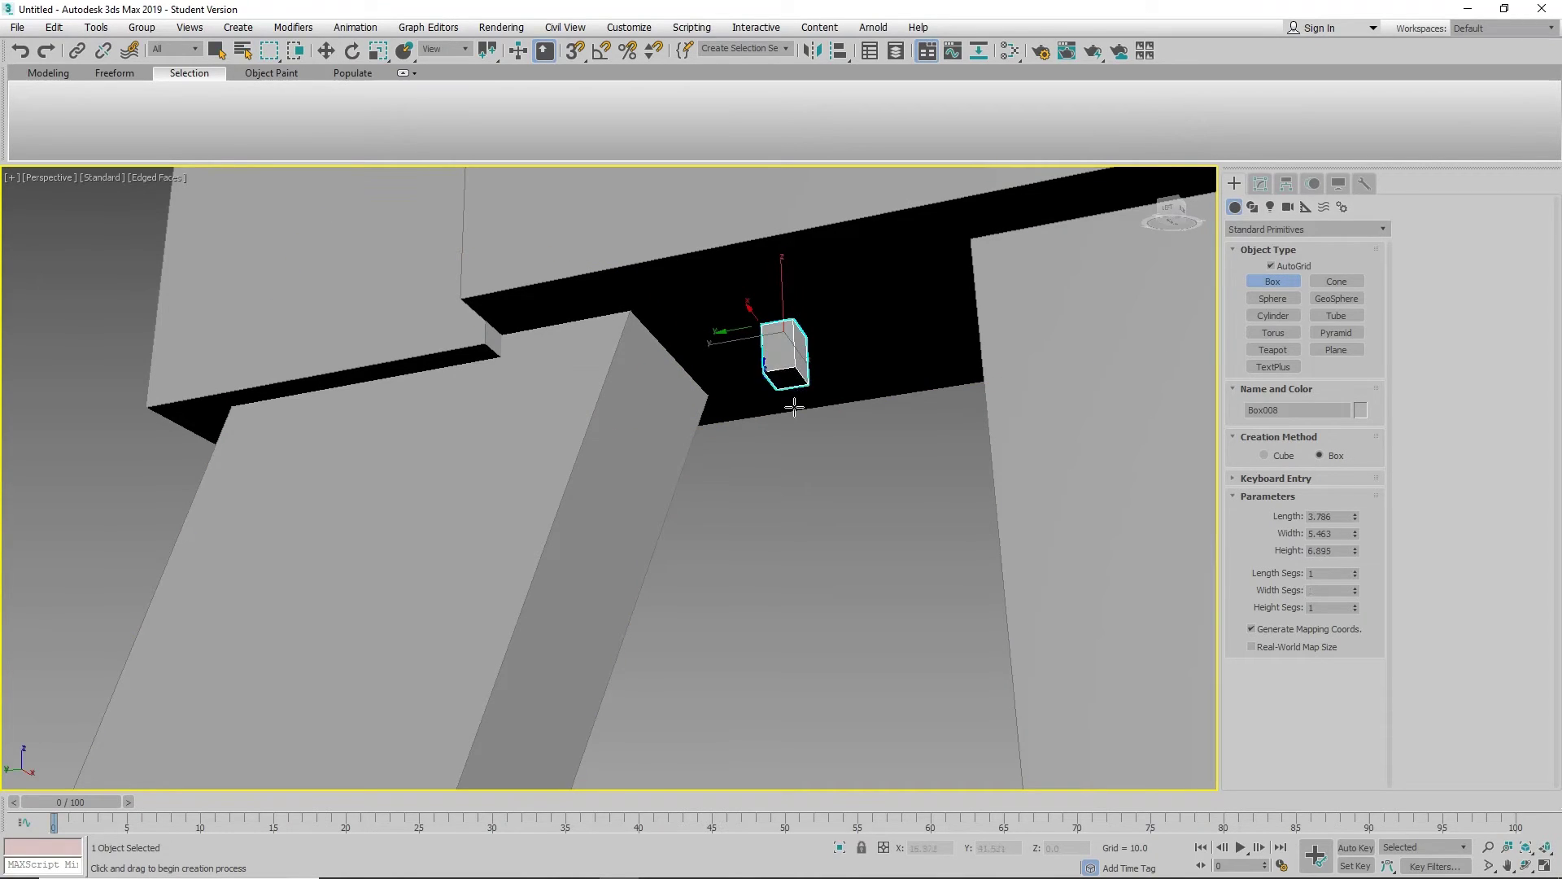
left_click(796, 469)
Create a trigger-guard box about 3 long, 5 wide and 22 high from the small post's lower rear face back into the grip.
middle_click_drag(703, 481, 785, 494, "alt")
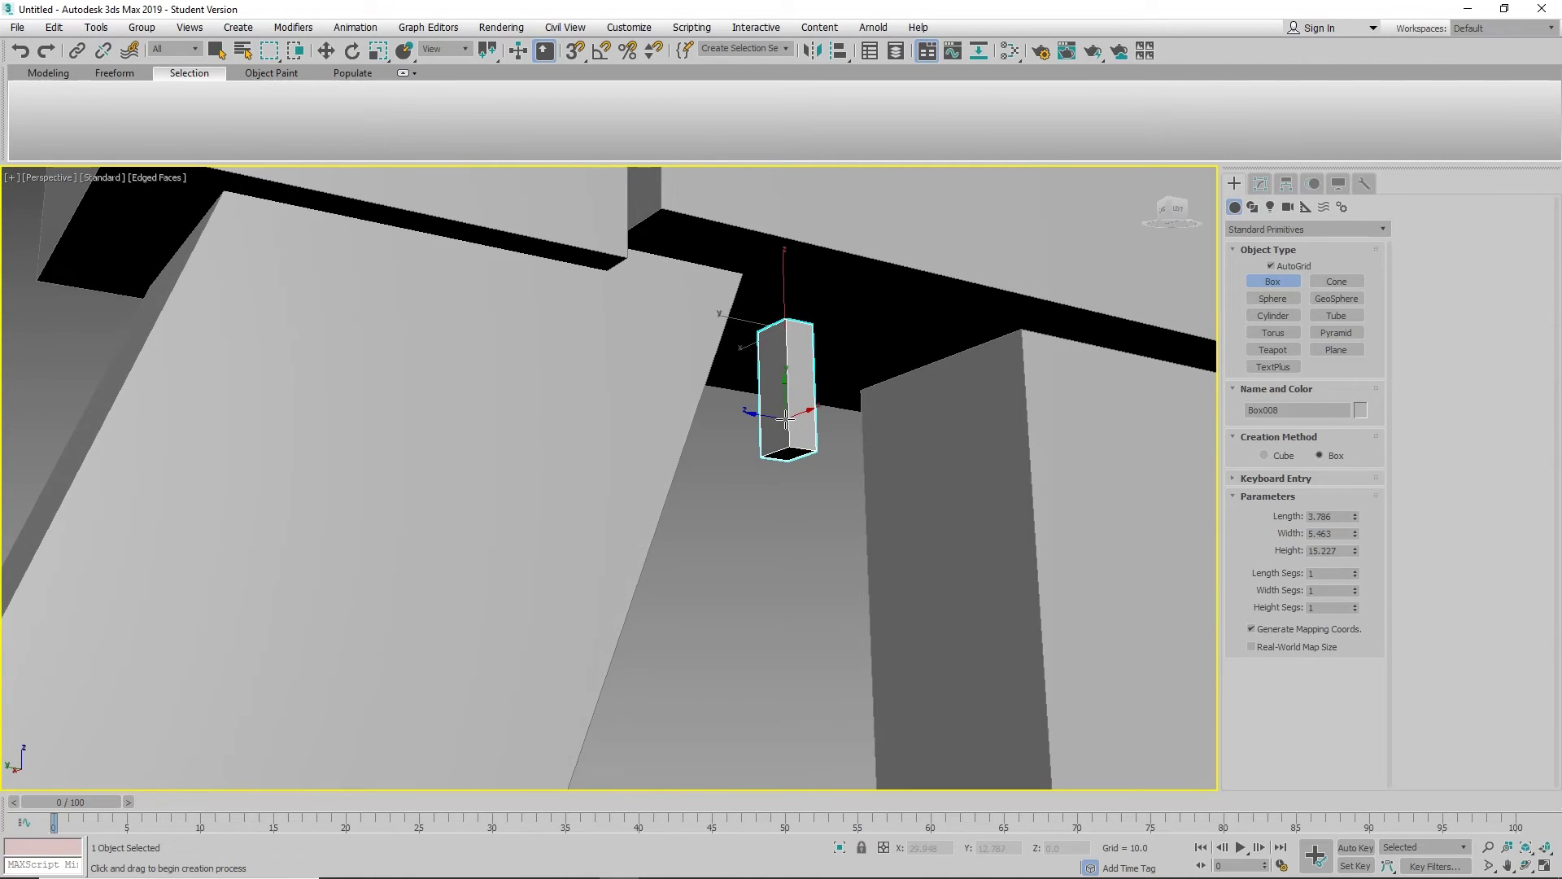
left_click_drag(784, 420, 785, 422)
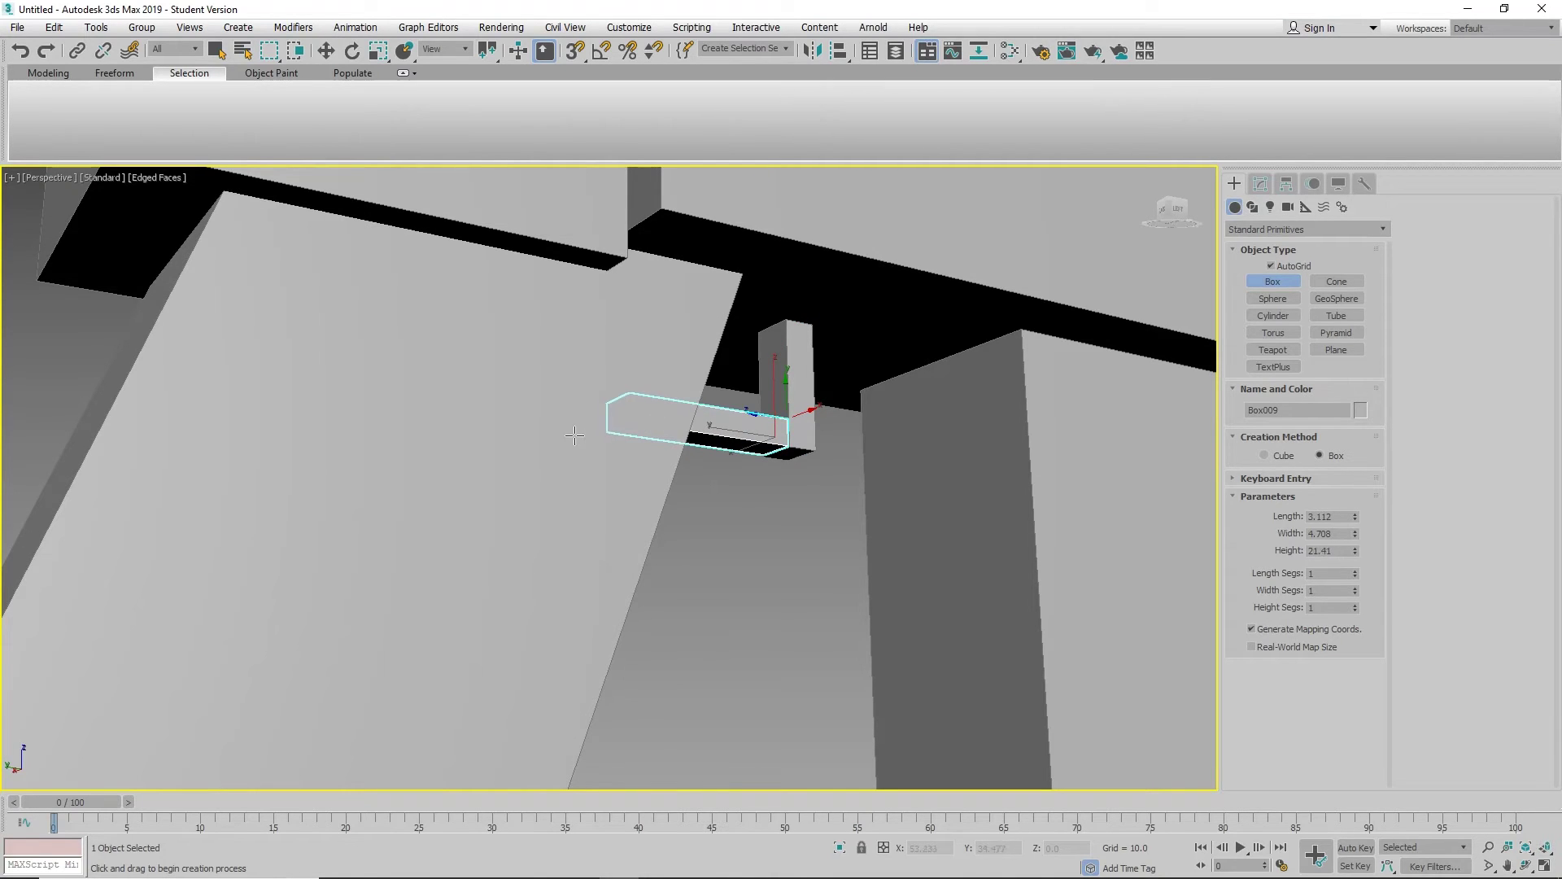
middle_click_drag(574, 436, 732, 398, "alt")
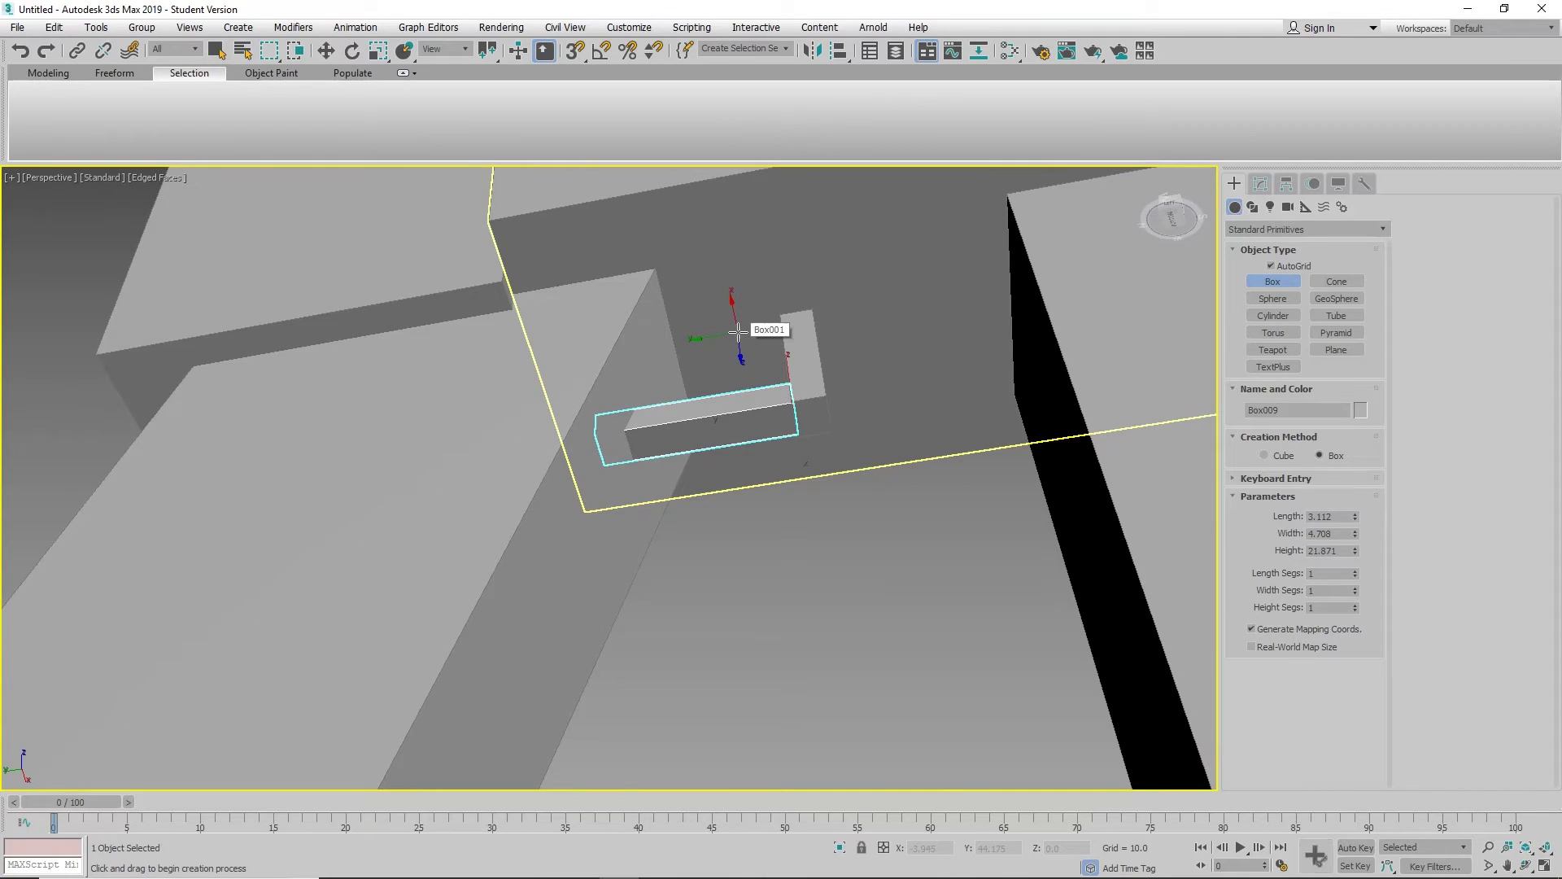
Create a trigger box about 3 long, 4 wide and 9 high on the long box's underside, extending downward inside the guard.
left_click(738, 332)
left_click_drag(739, 333, 718, 365)
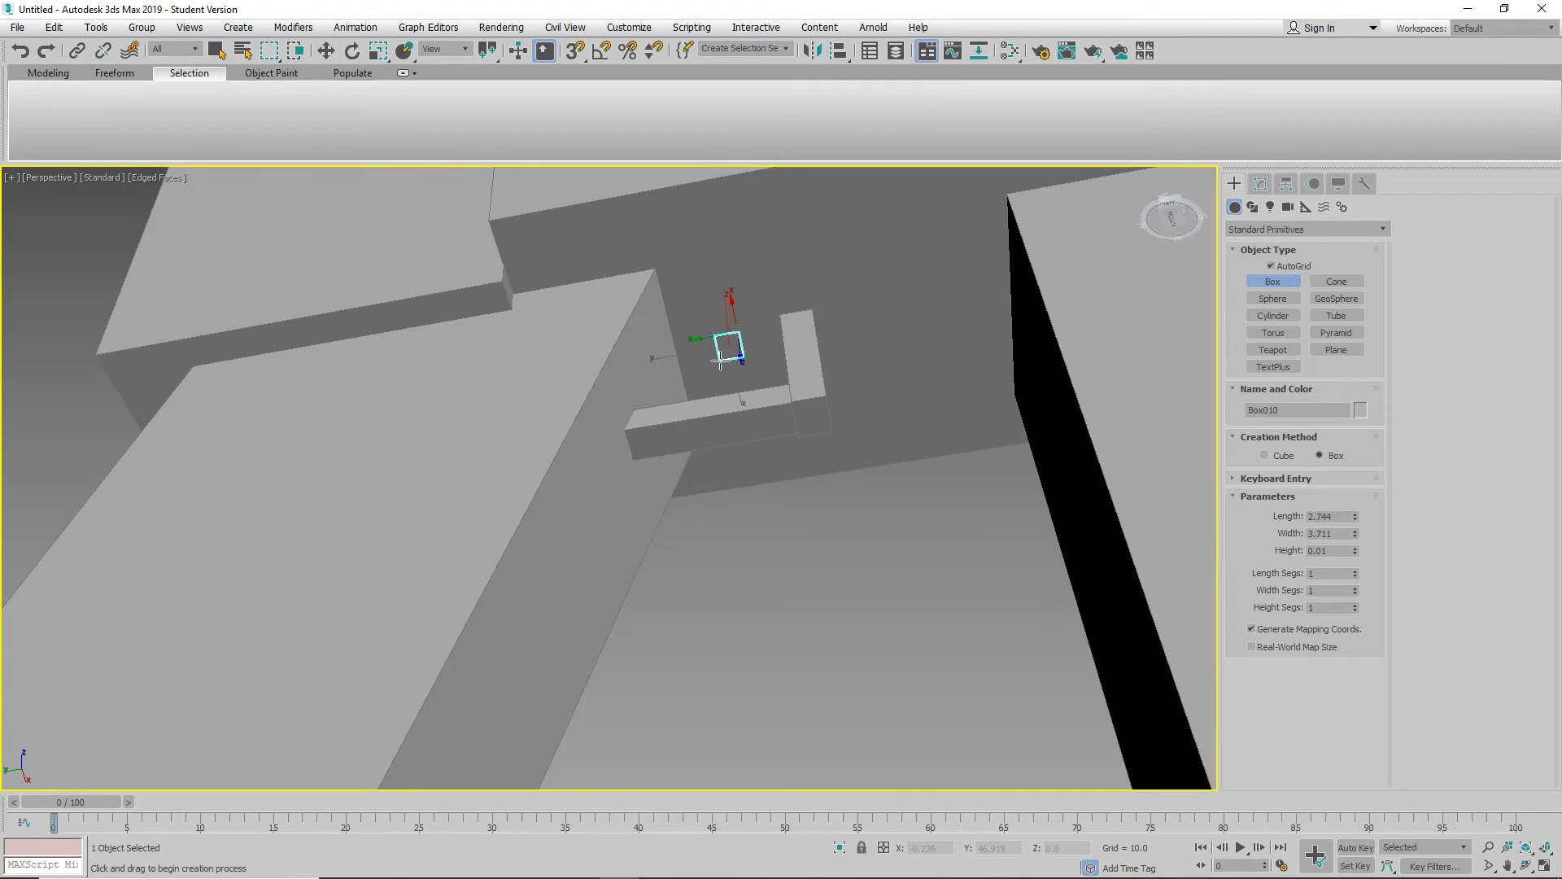
left_click(713, 437)
key("w")
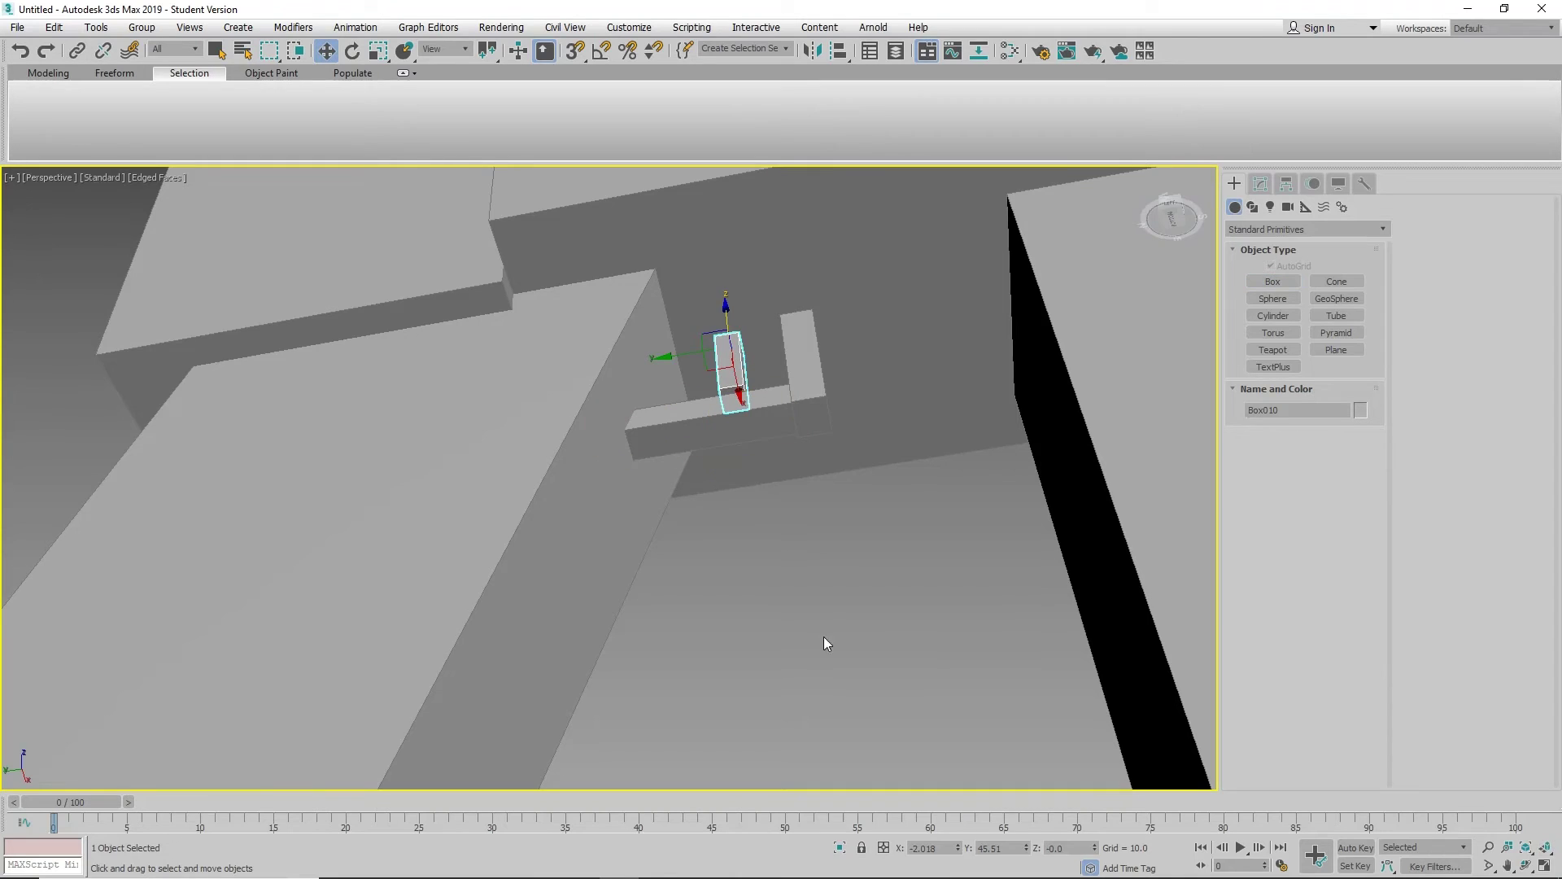
Move the trigger box toward the grip to about Y 48.3 and increase its height to about 11.8.
mouse_move(842, 641)
middle_mouse_down("alt")
mouse_move(833, 689)
mouse_move(798, 653)
mouse_move(818, 643)
middle_mouse_up("alt")
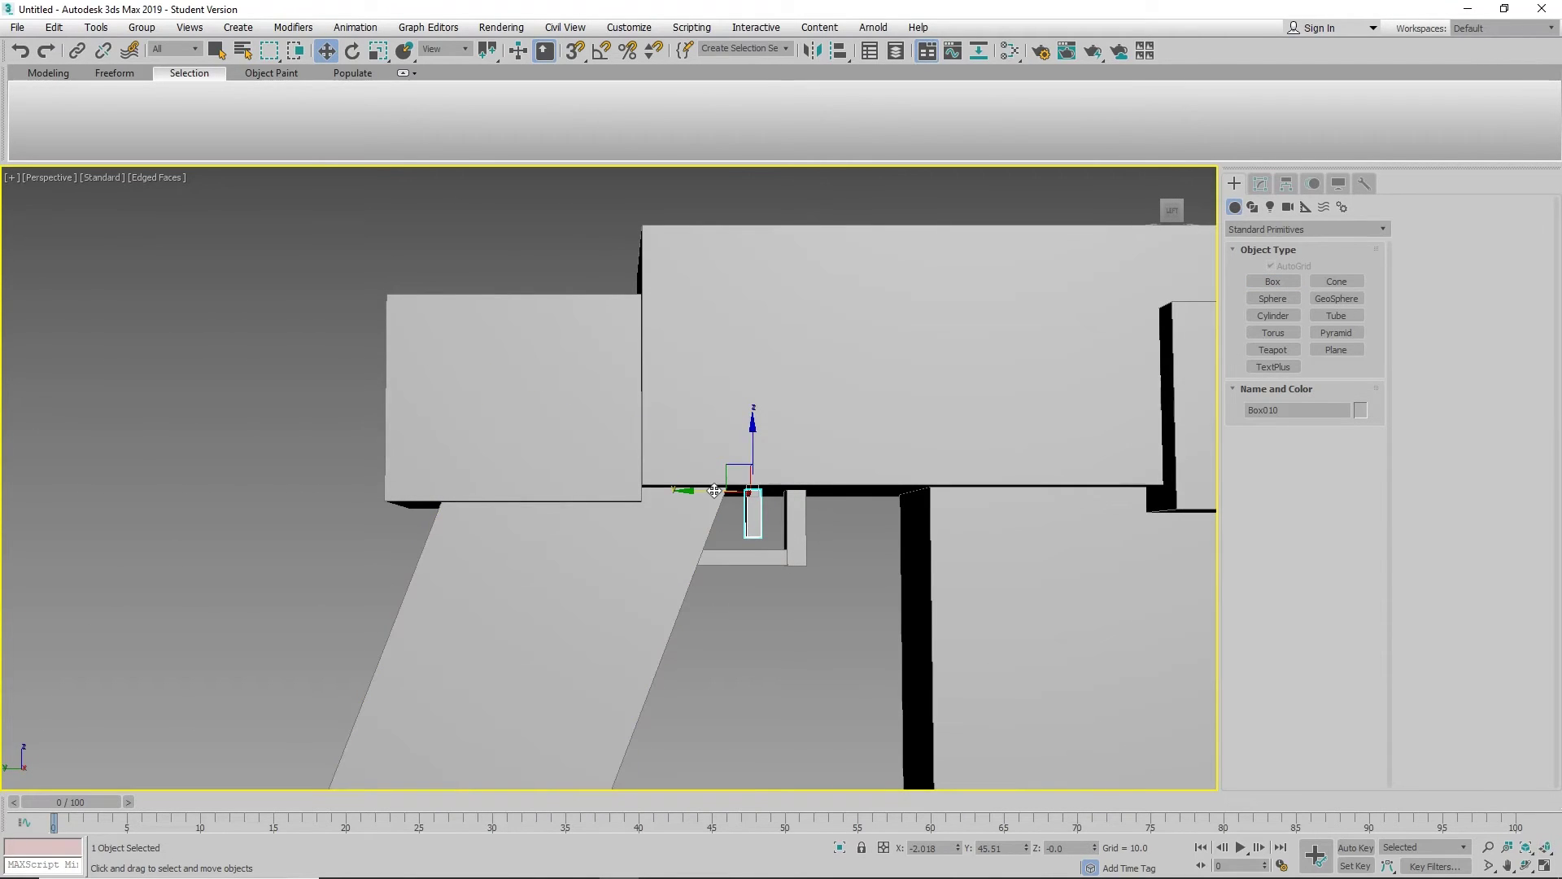
left_click_drag(715, 492, 701, 494)
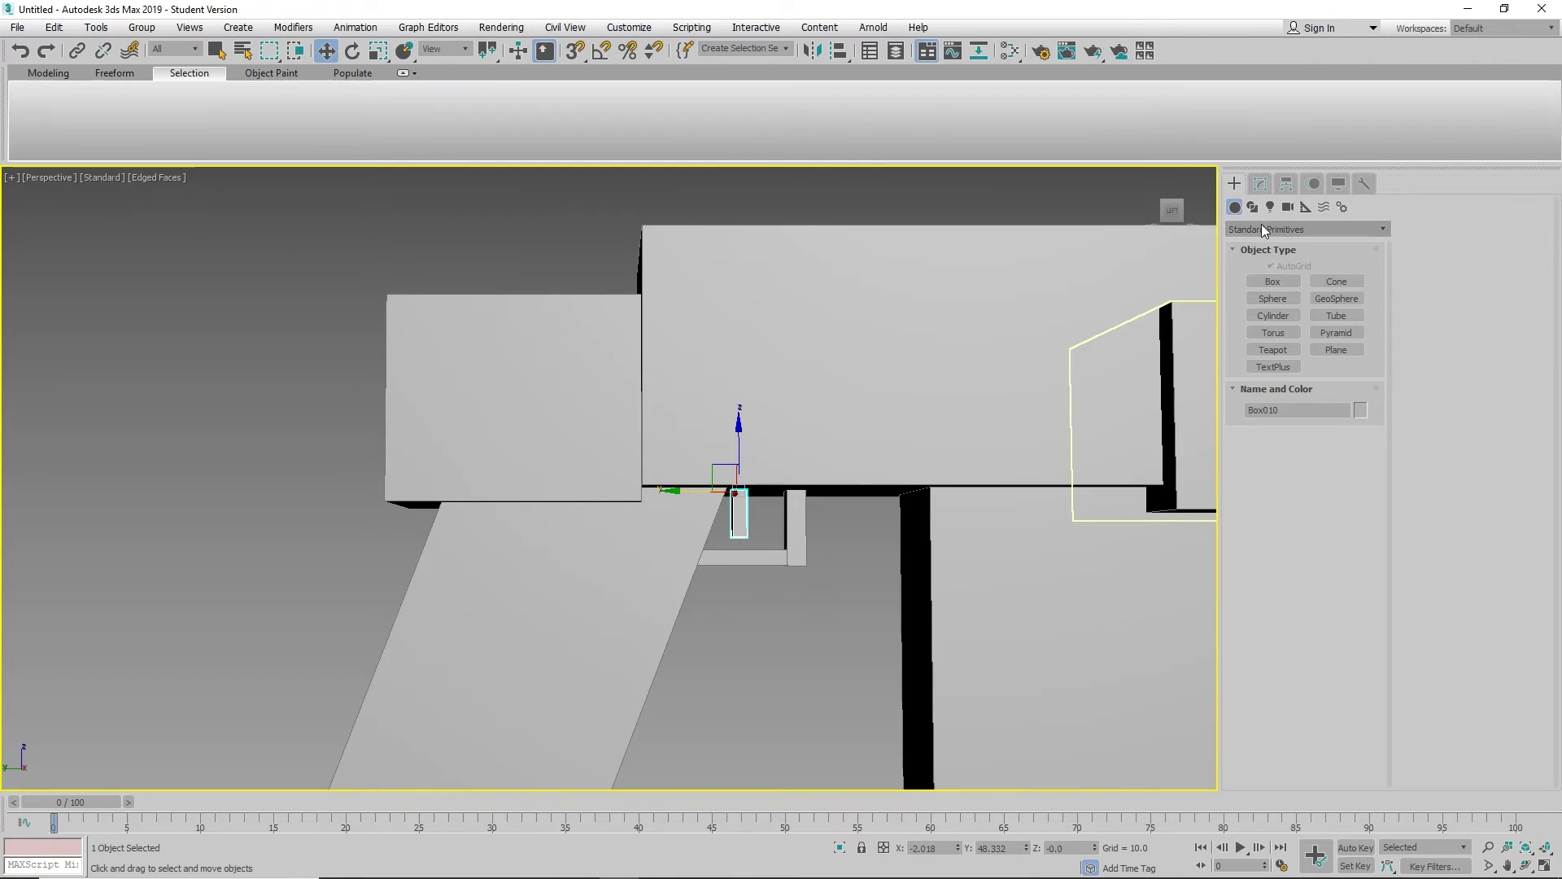
left_click(1260, 186)
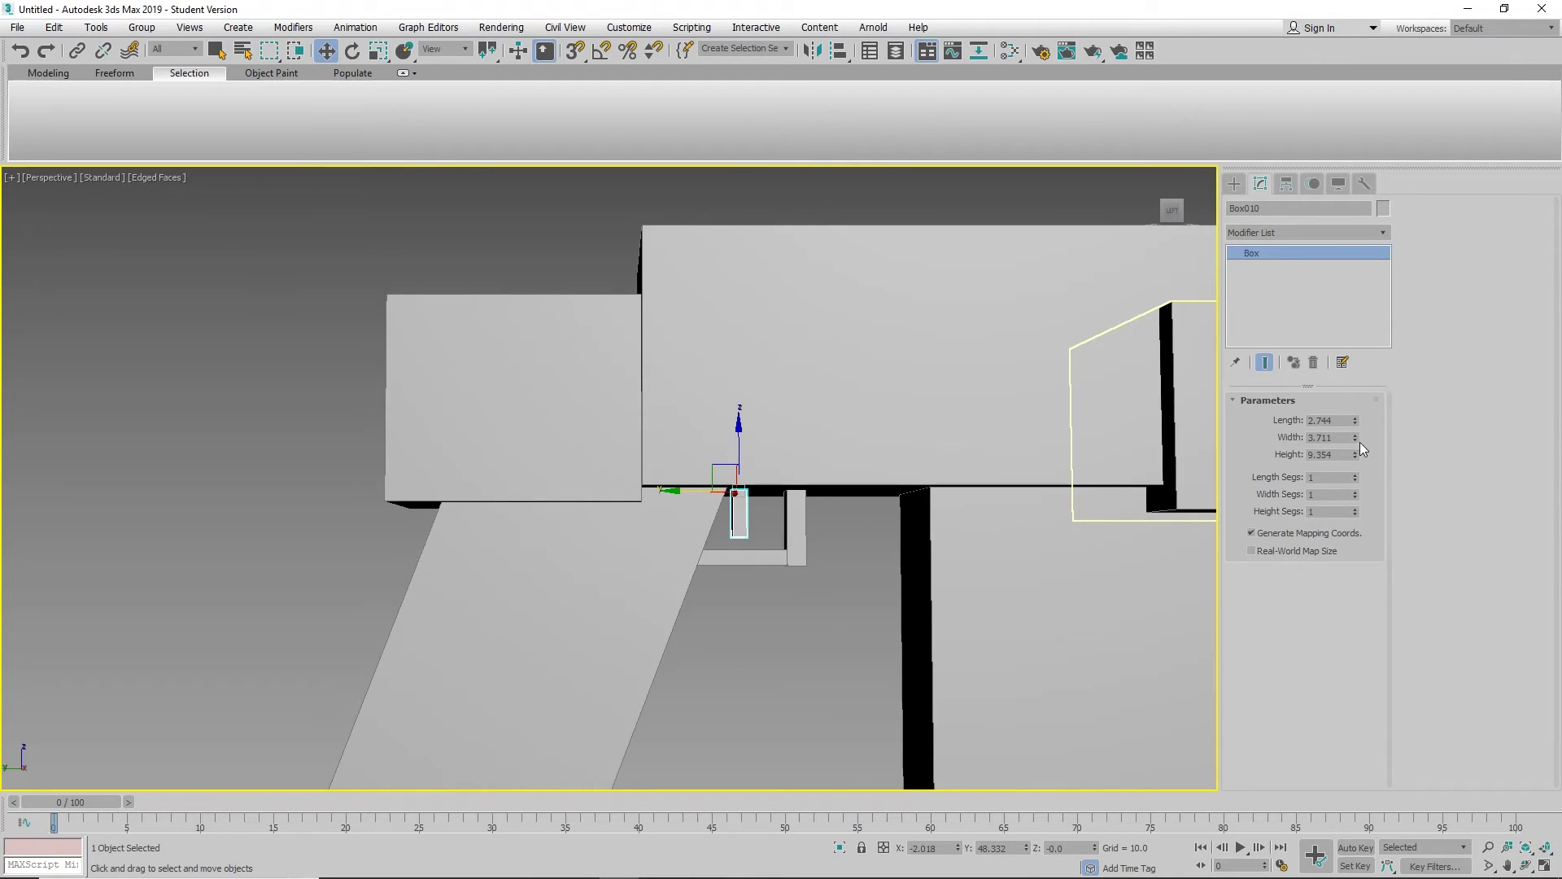
left_click_drag(1355, 452, 1355, 449)
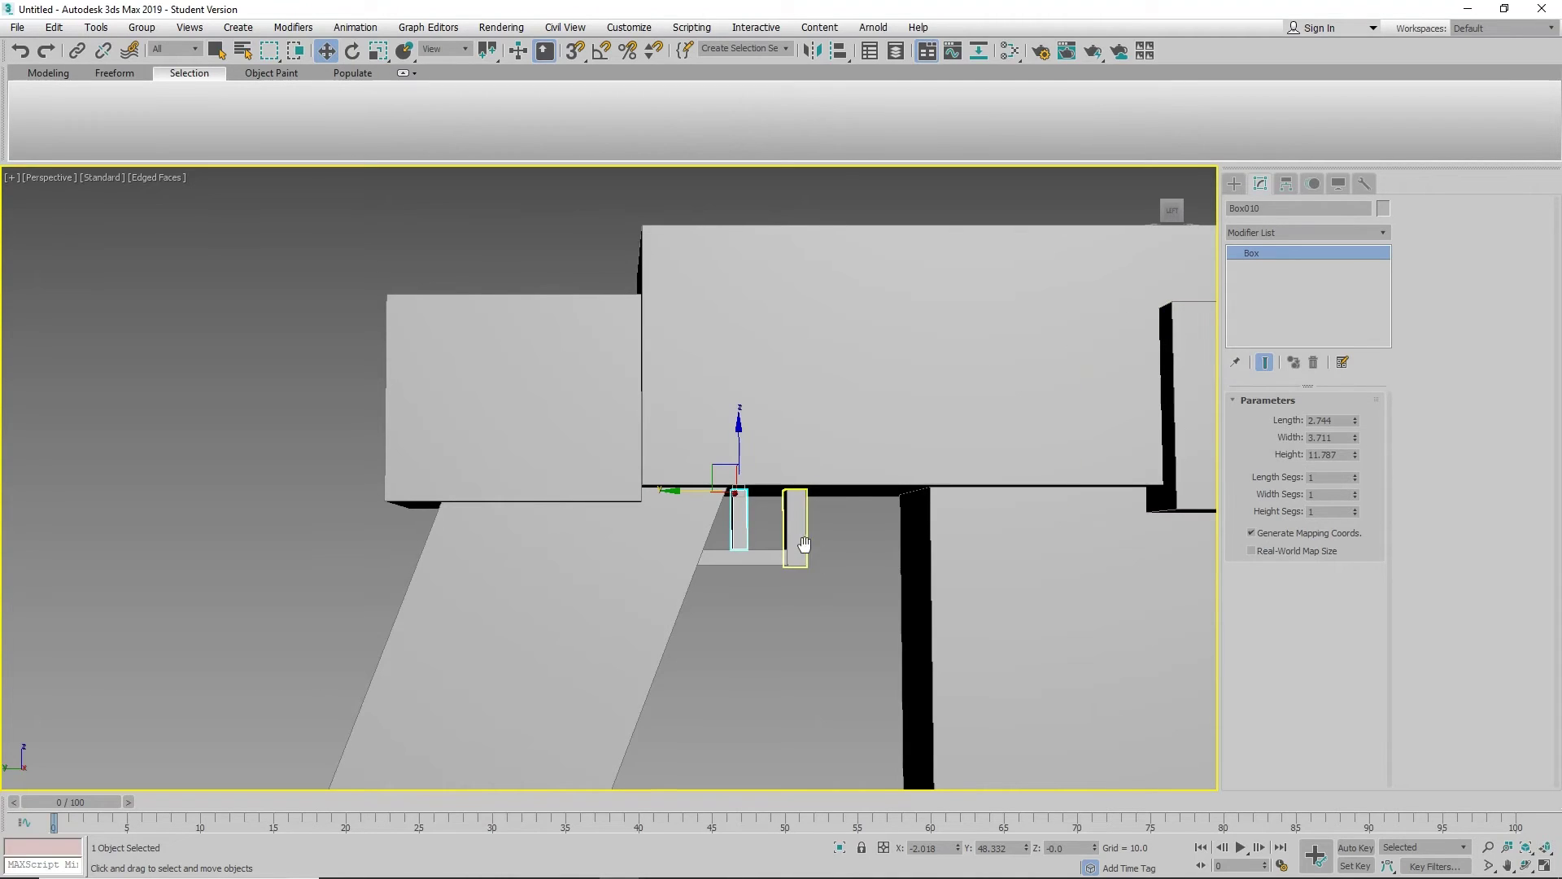
Rotate the trigger box to tilt its lower end forward, move it up about 1.5 into the long box, and deselect it.
middle_click_drag(804, 544, 821, 564)
key("e")
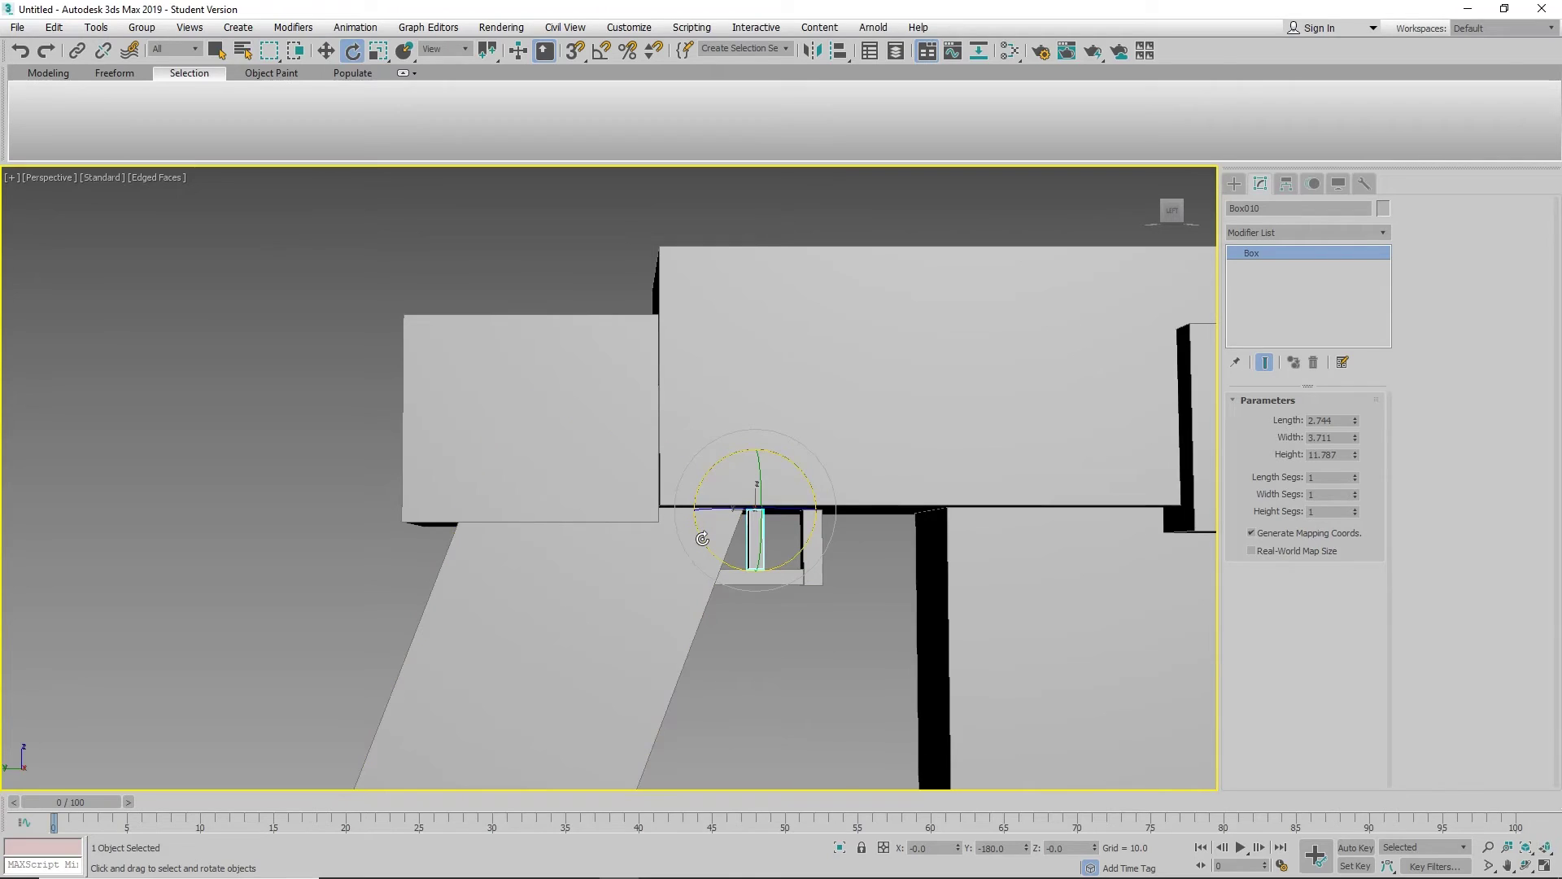
left_click_drag(701, 534, 710, 550)
key("w")
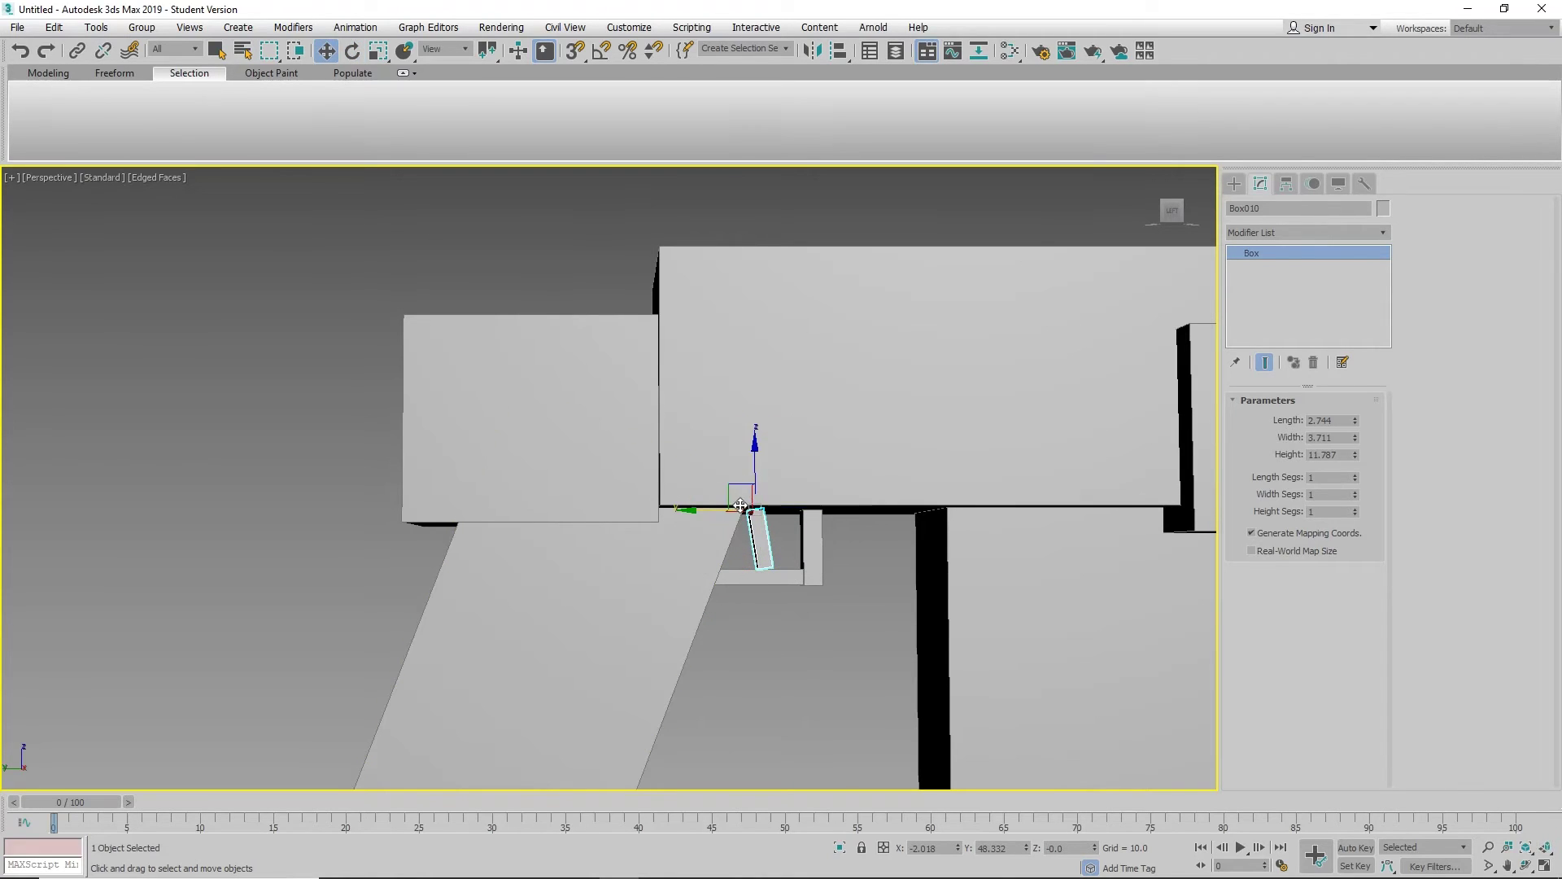
mouse_move(743, 486)
left_mouse_down()
mouse_move(747, 498)
mouse_move(740, 481)
left_mouse_up()
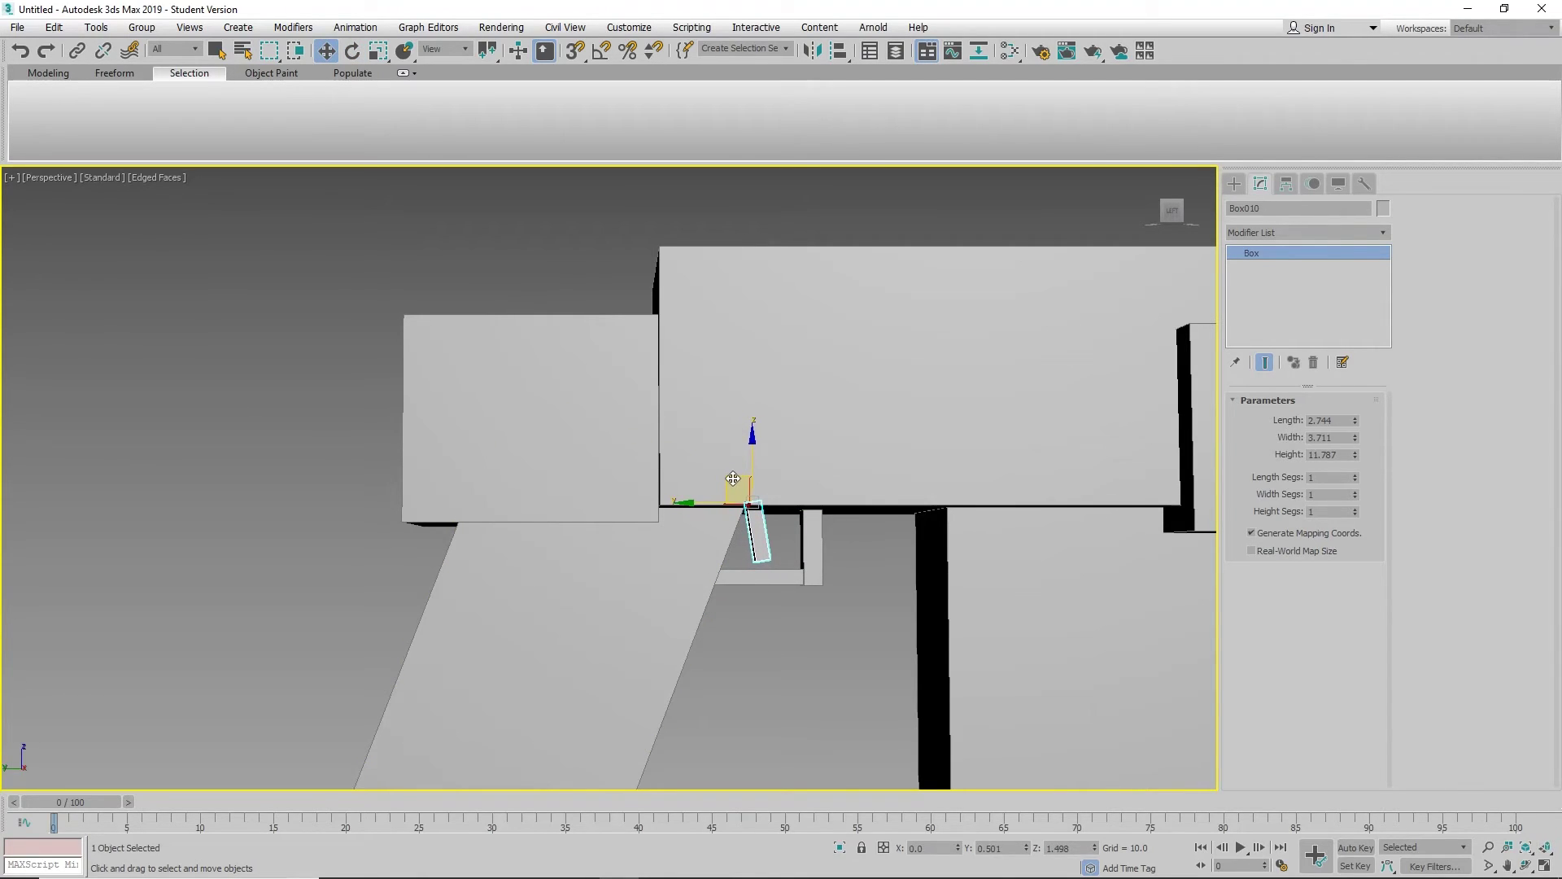
left_click(796, 690)
Create a box about 12 long, 26 wide and 54 high on the long box's rear face, extending backward through the rear box's top.
scroll(784, 663, "down", 10)
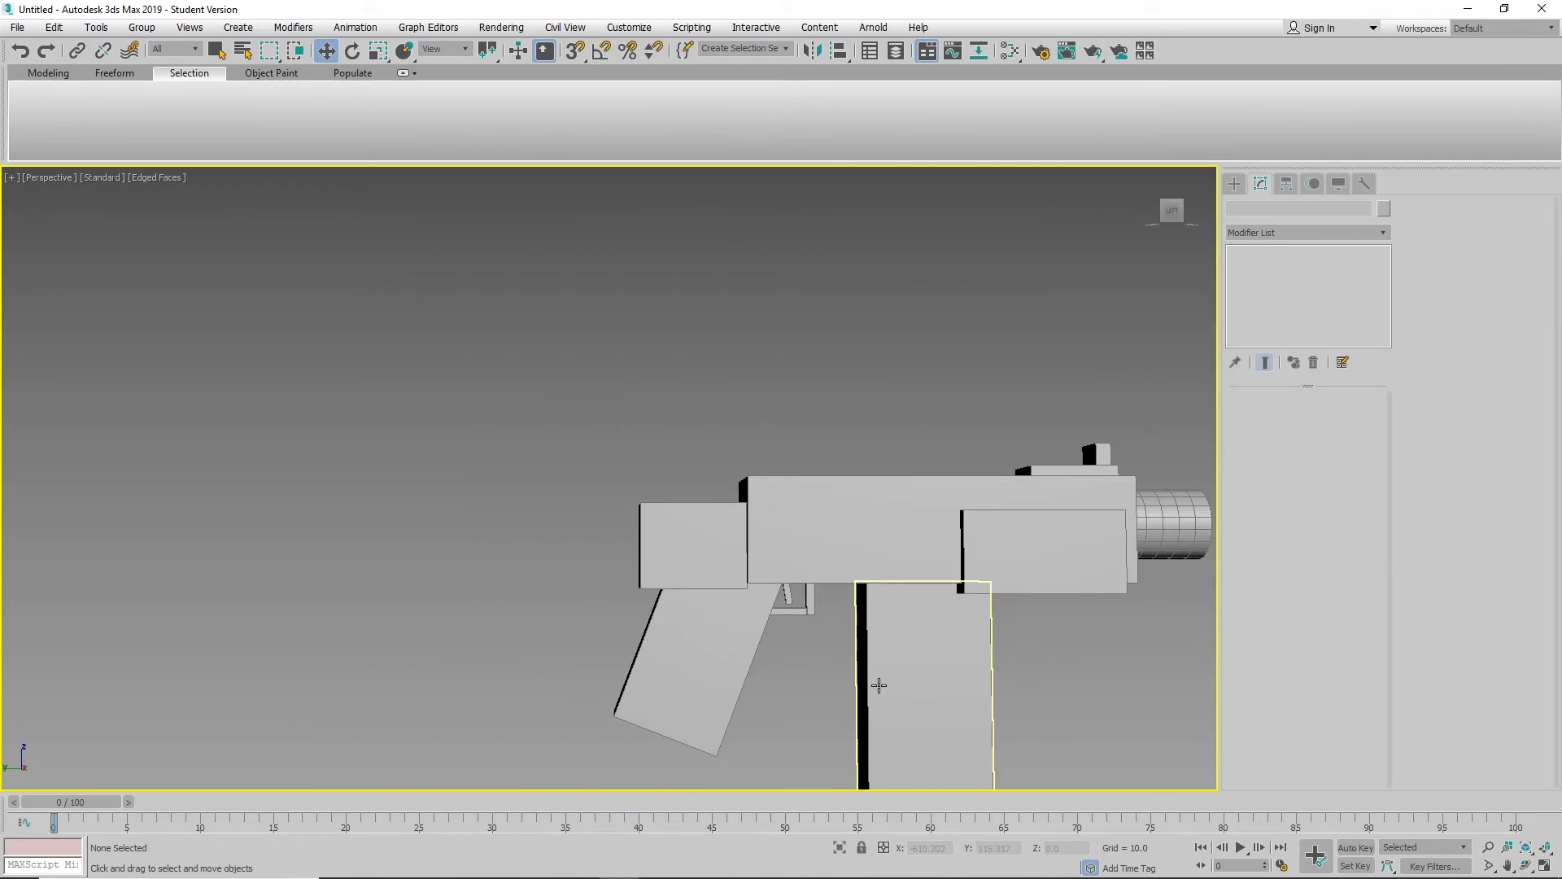
middle_click_drag(891, 677, 930, 636)
scroll(816, 572, "down", 3)
scroll(911, 631, "up", 8)
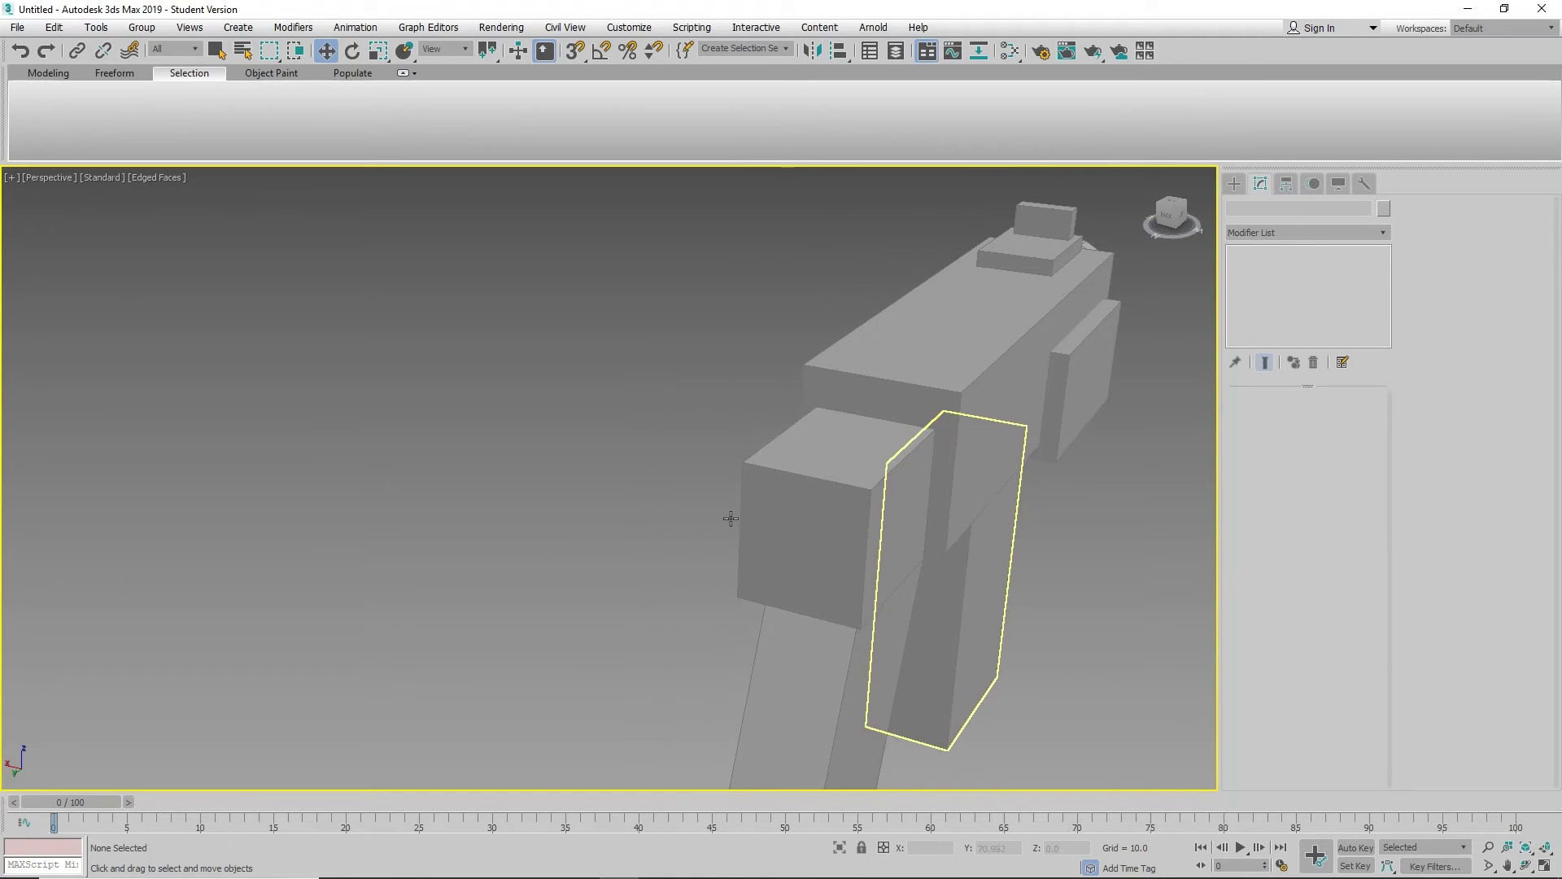
left_click(869, 447)
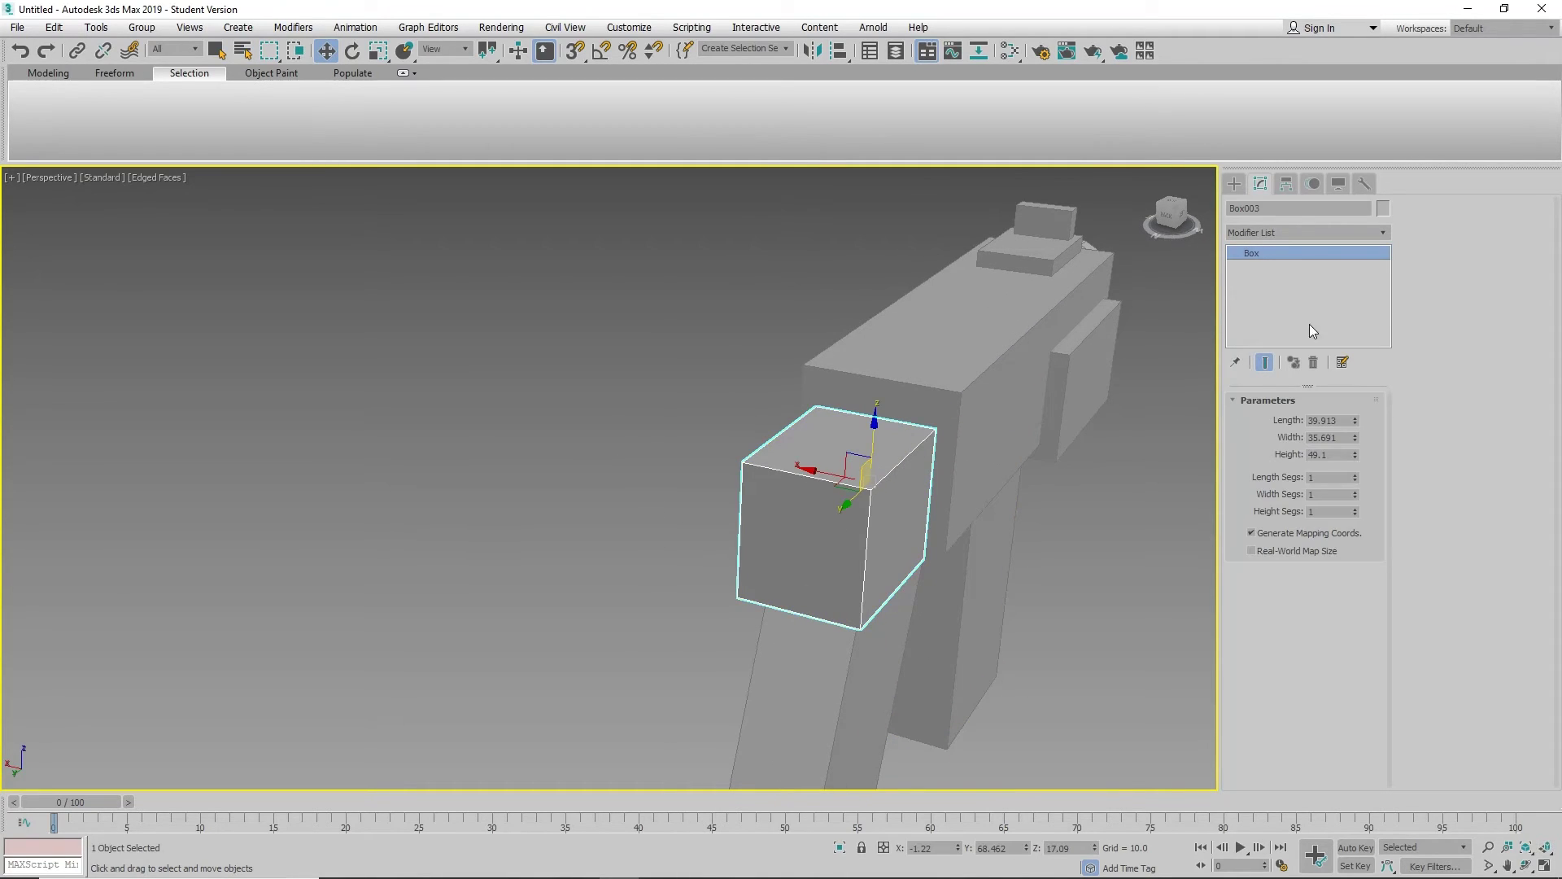
left_click(1242, 186)
left_click(1272, 279)
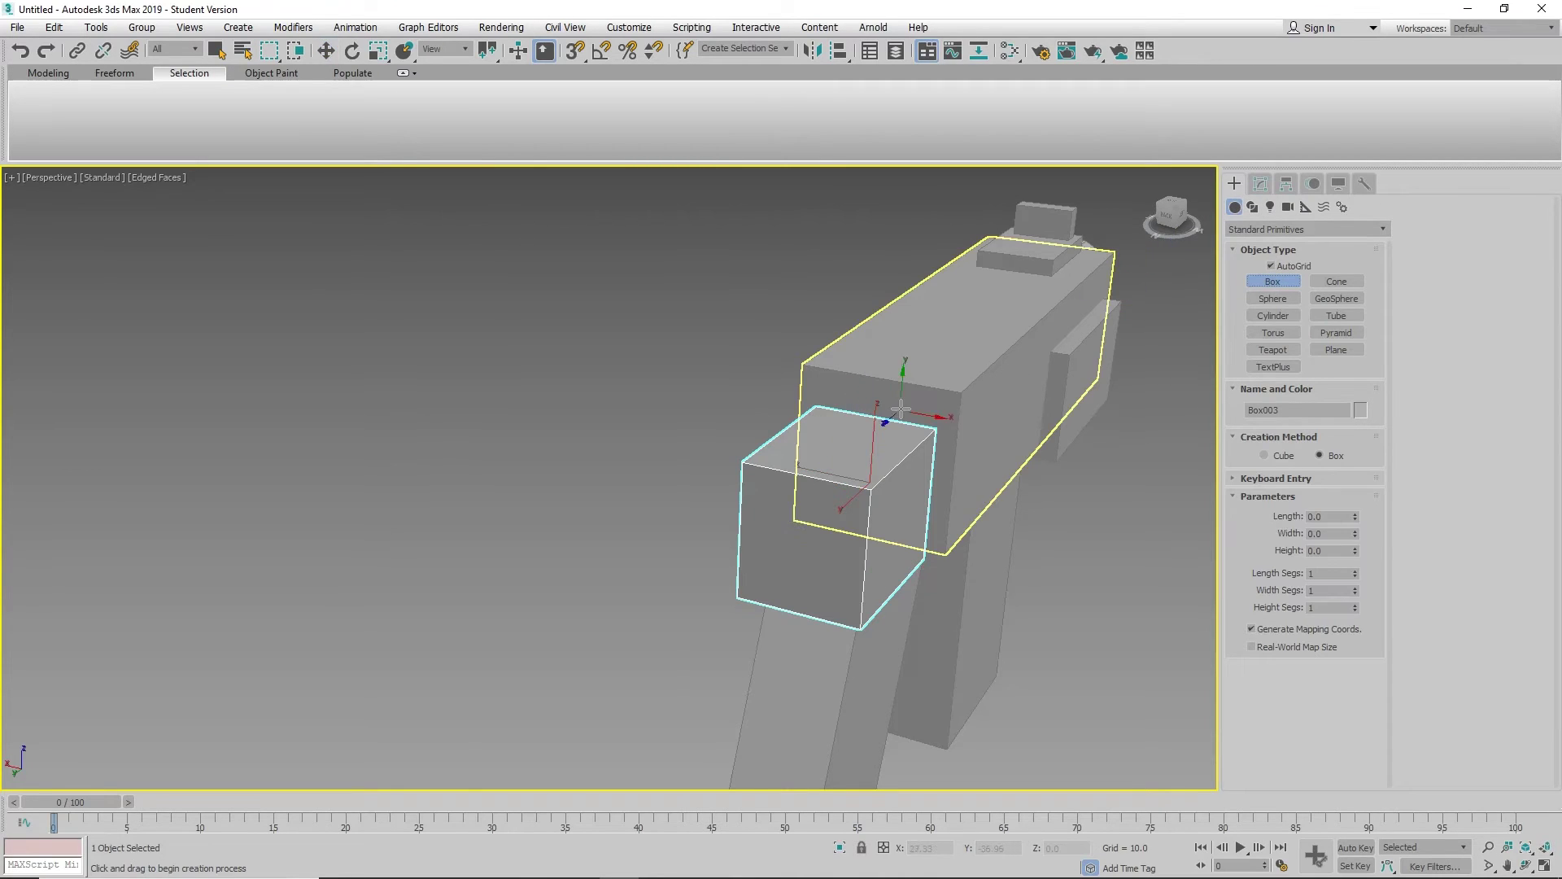
left_click_drag(918, 409, 828, 432)
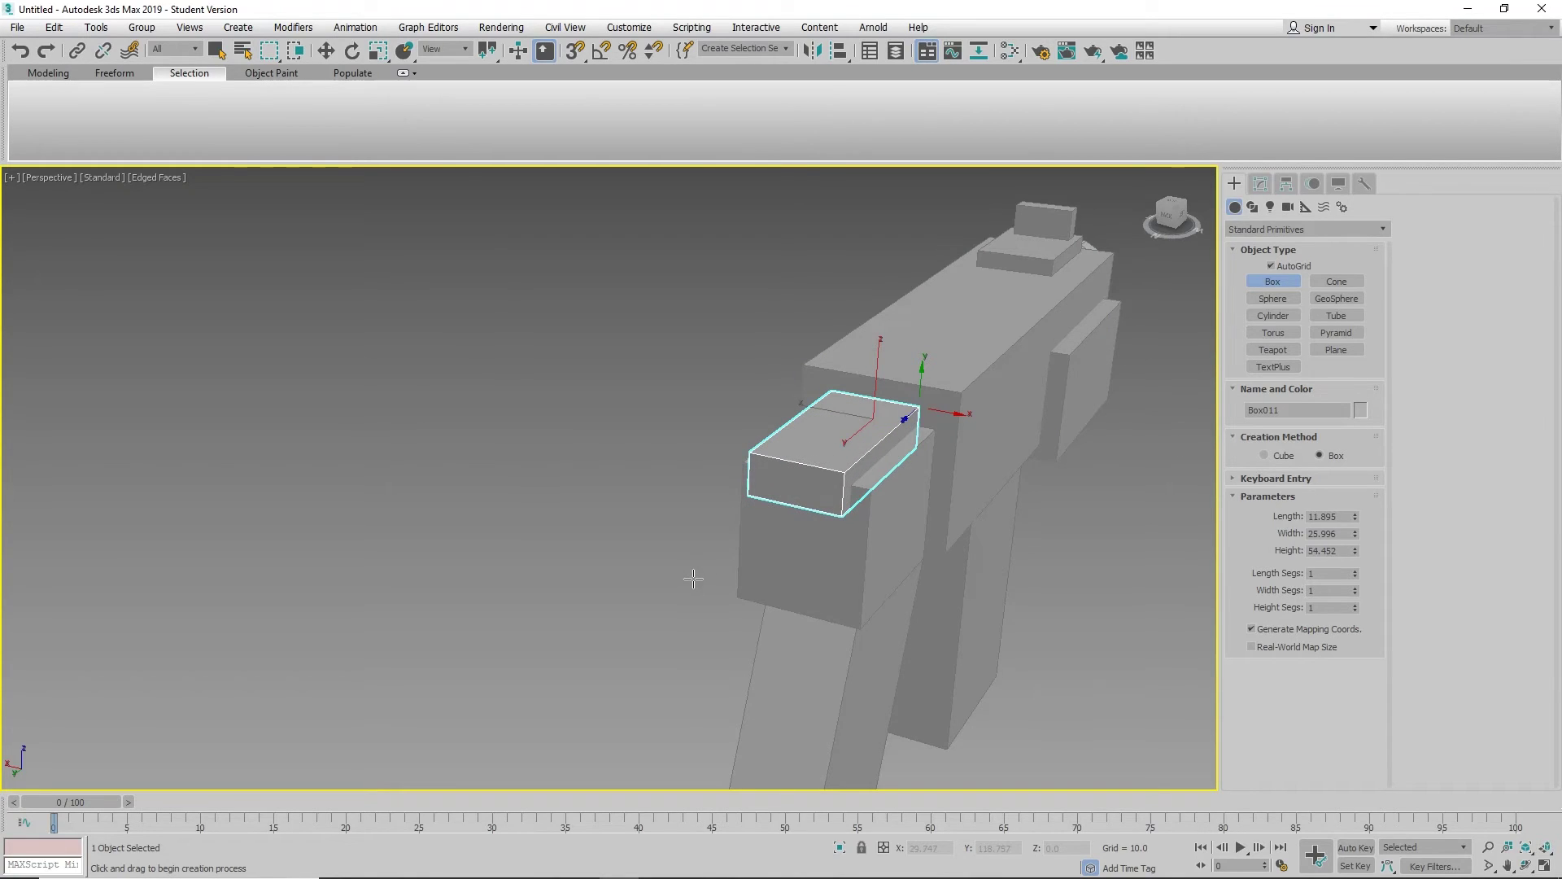
Set the new rear box's length to about 32.8, lower it to just above the surrounding box's top, and deselect it.
mouse_move(523, 523)
middle_mouse_down("alt")
mouse_move(509, 495)
mouse_move(506, 535)
middle_mouse_up("alt")
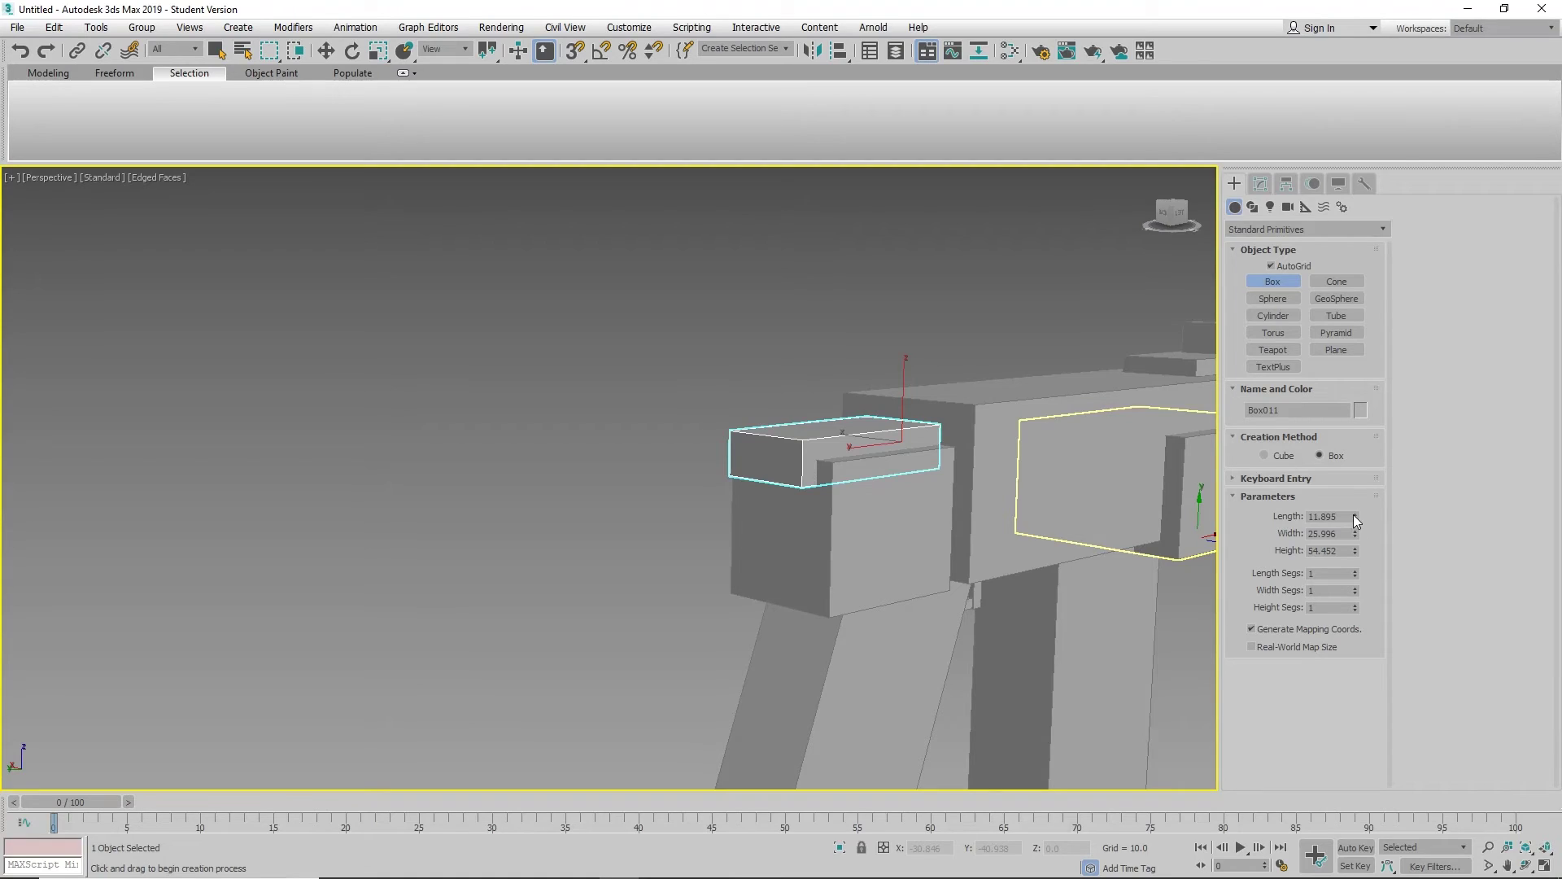
left_click_drag(1355, 516, 1361, 371)
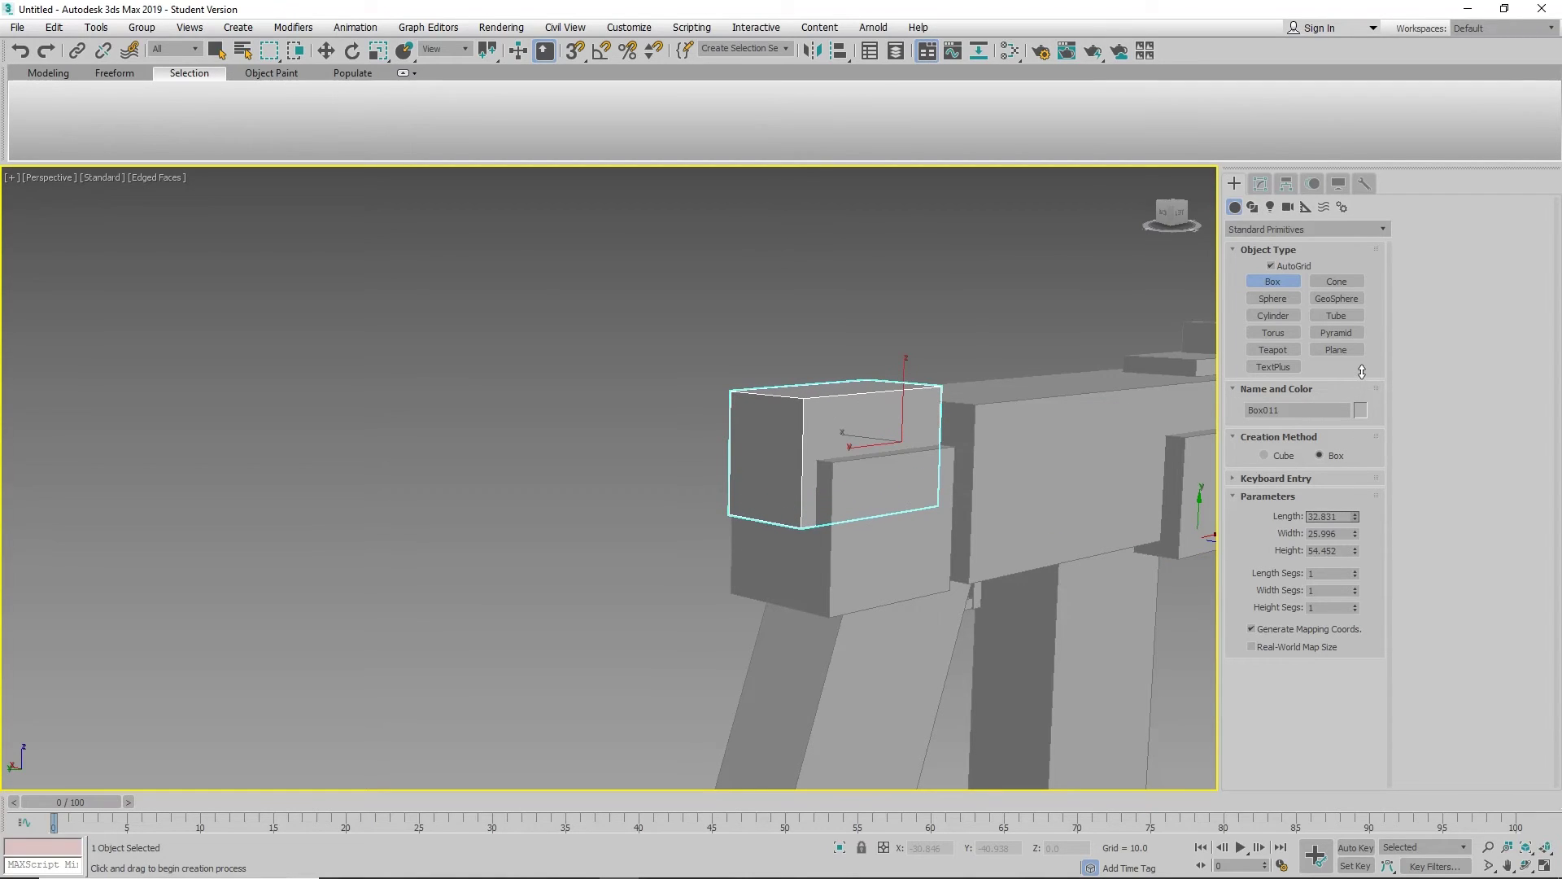
key("w")
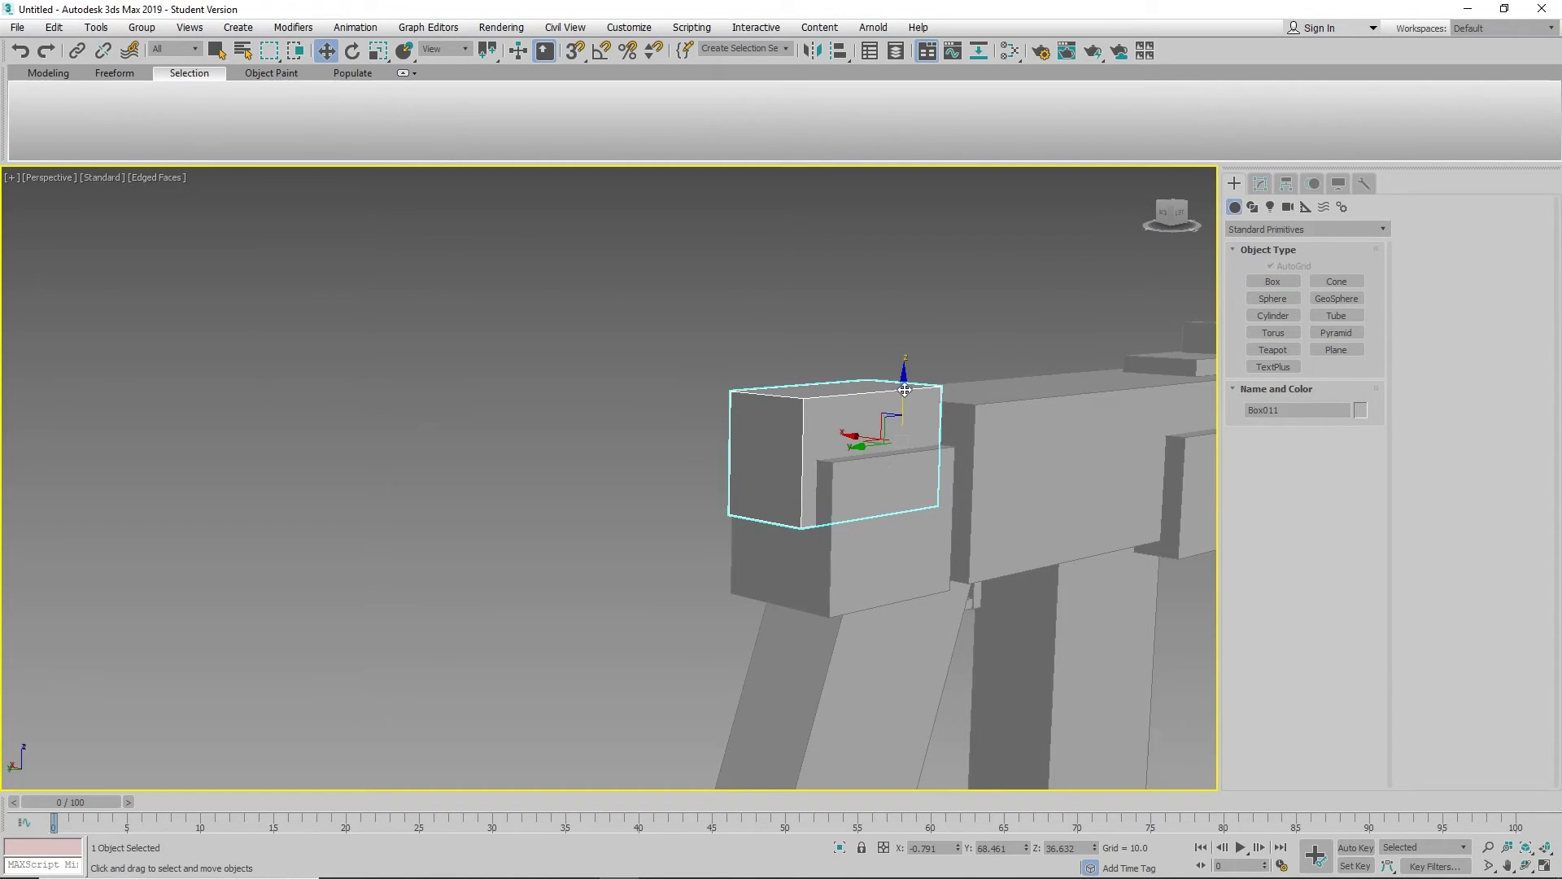
left_click_drag(904, 390, 905, 437)
left_click(612, 424)
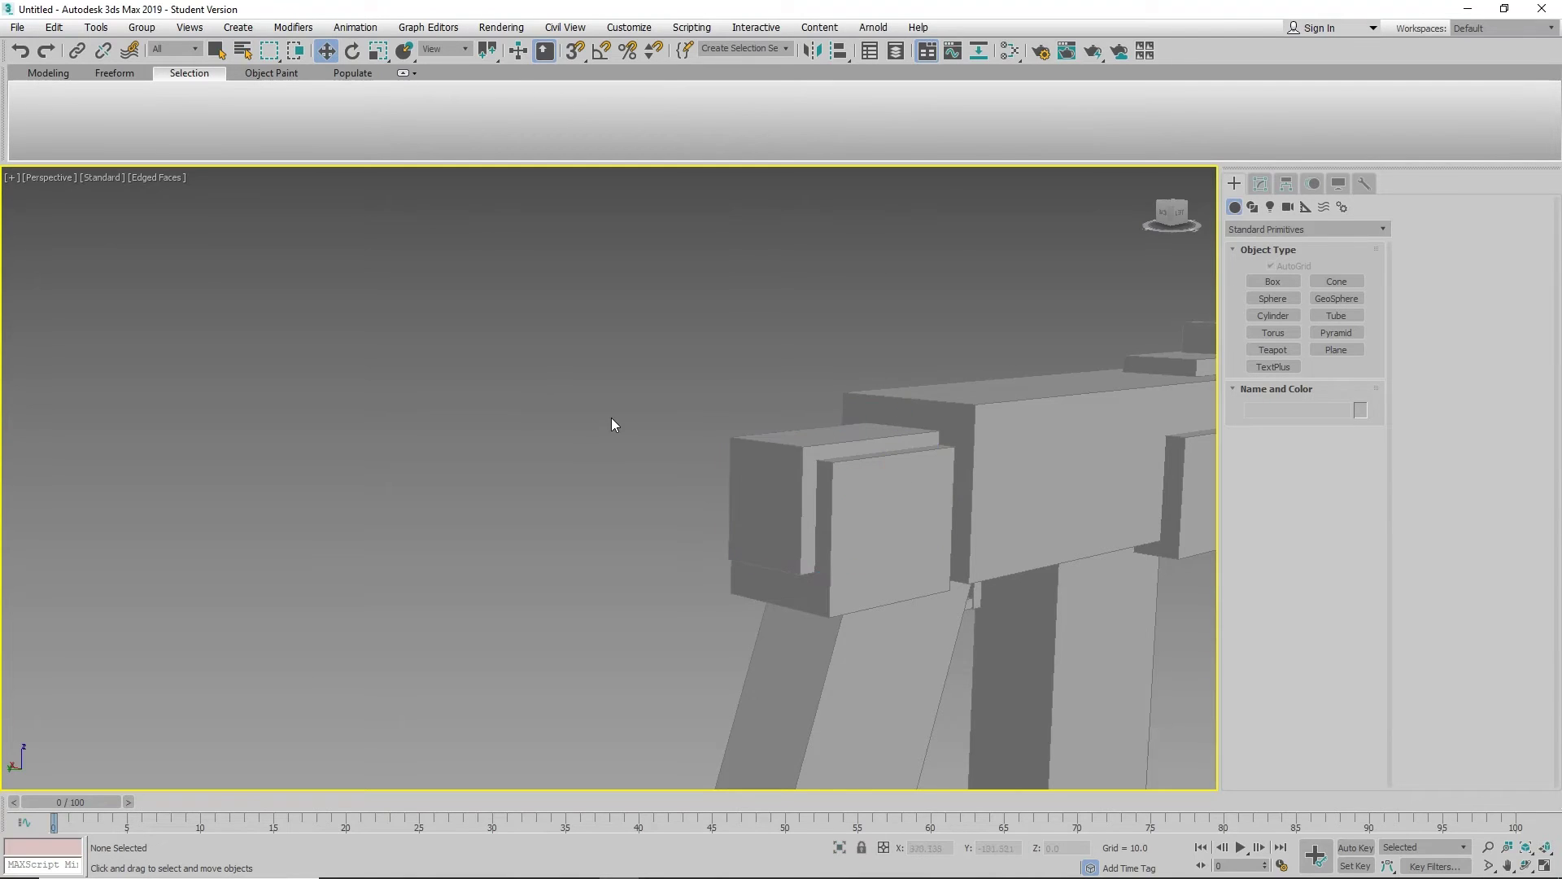
Increase the trigger guard's front post height to about 22.8 and move it forward to about Y 33.1.
scroll(612, 419, "down", 5)
middle_click_drag(782, 445, 730, 475, "alt")
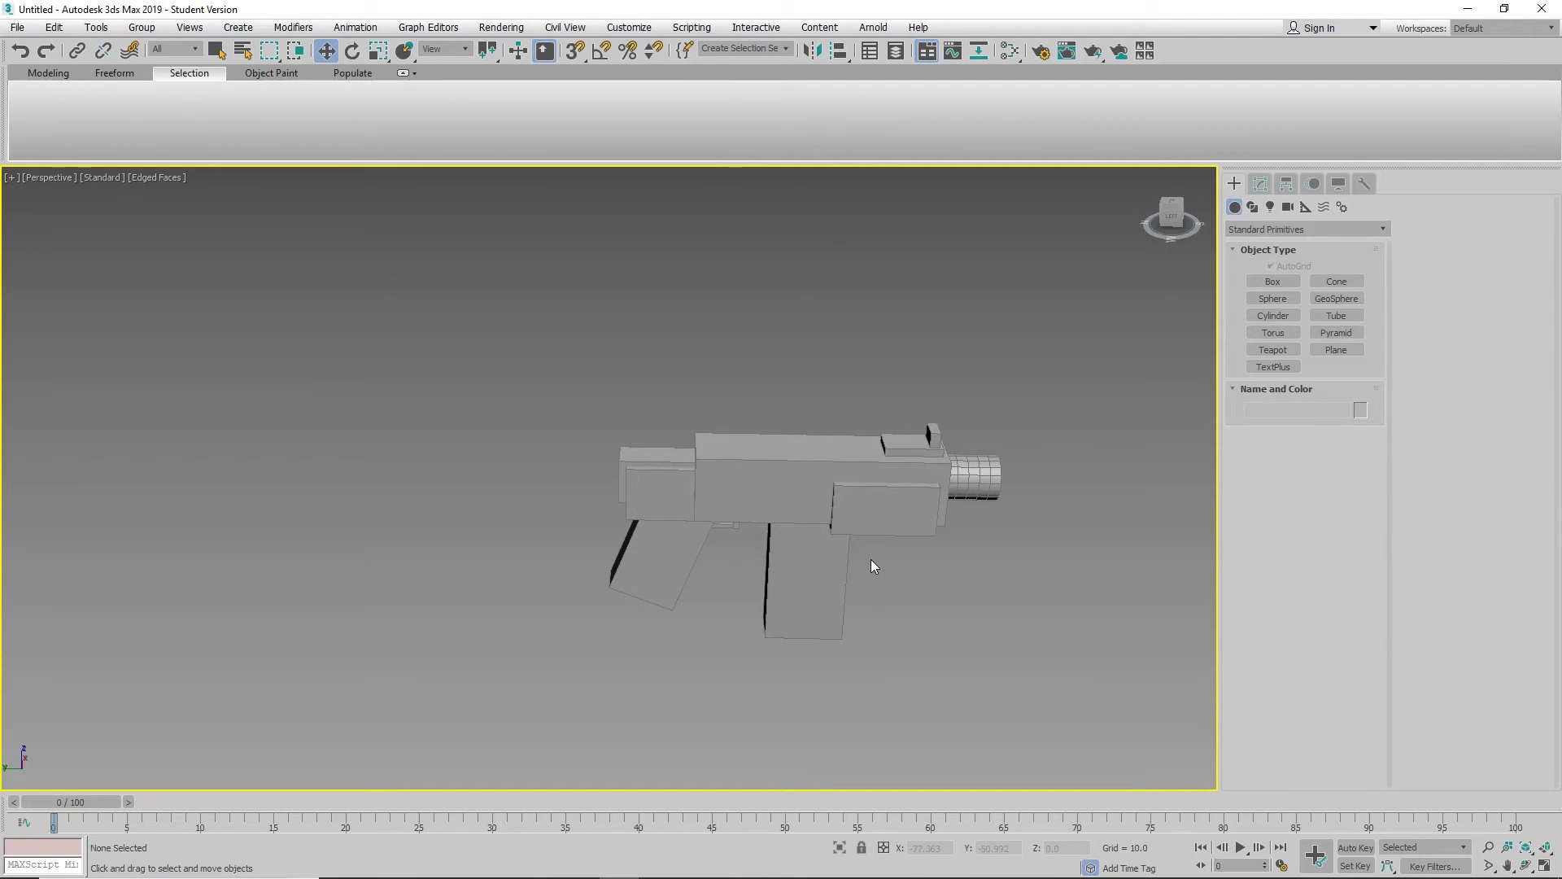
middle_click_drag(788, 569, 837, 548)
scroll(837, 547, "up", 8)
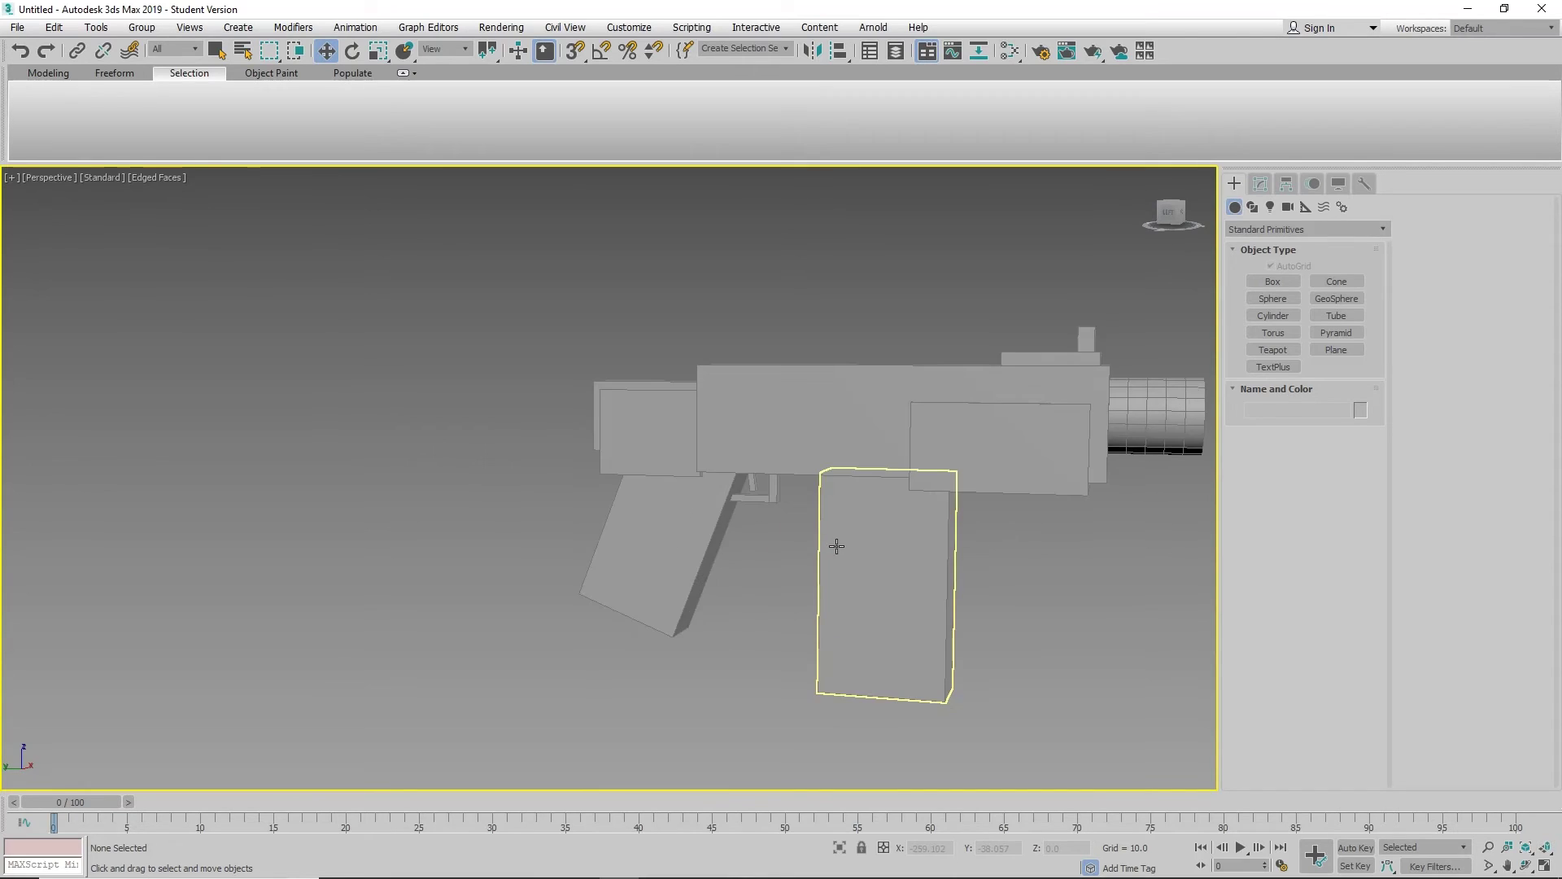
scroll(769, 520, "up", 4)
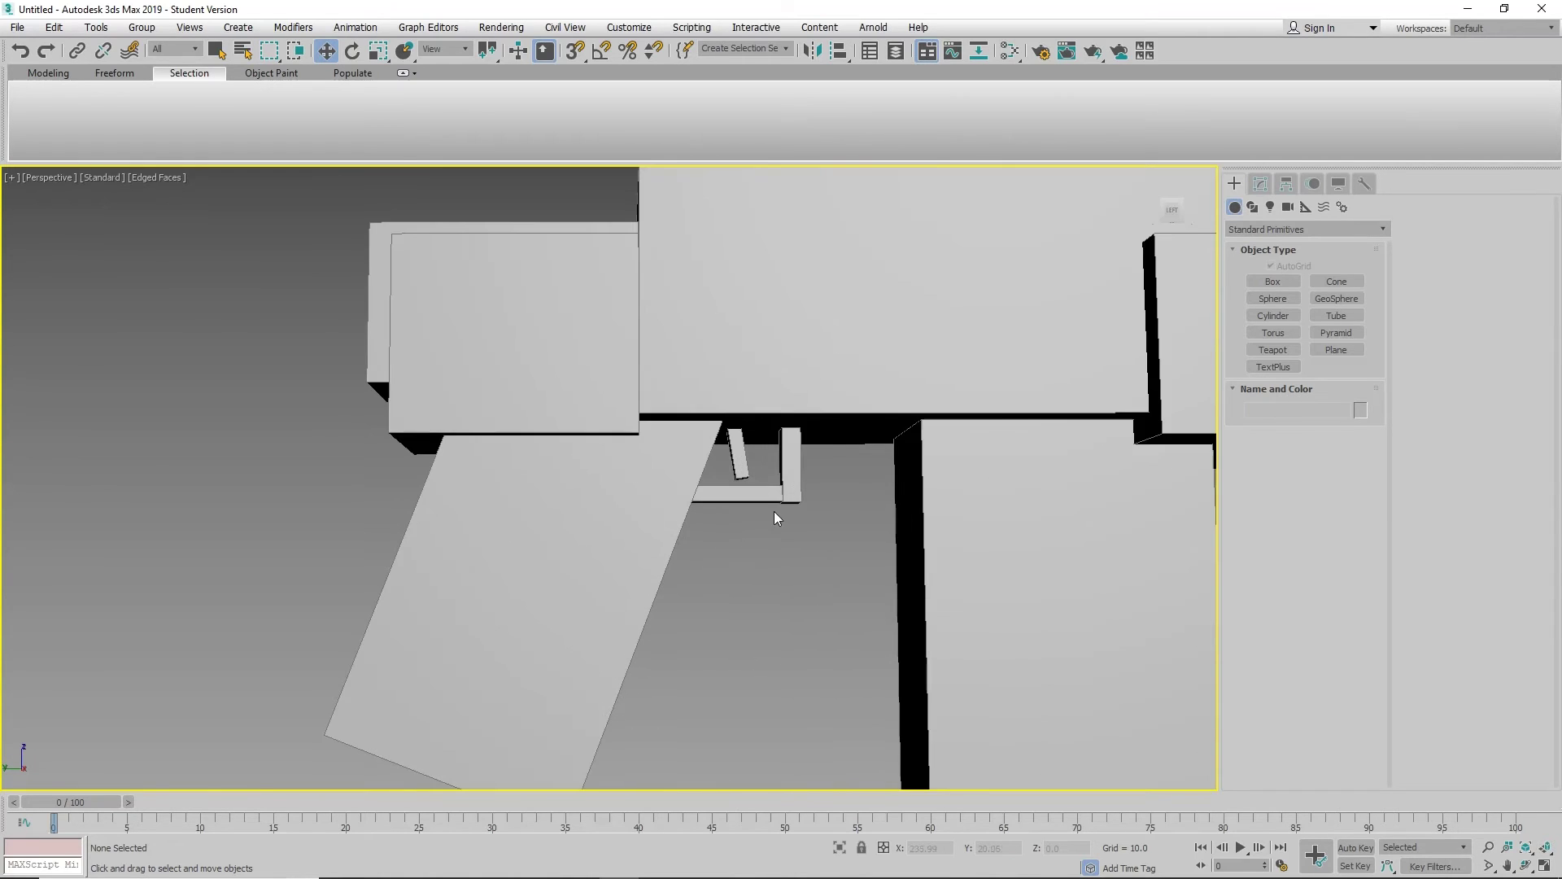
left_click(767, 529)
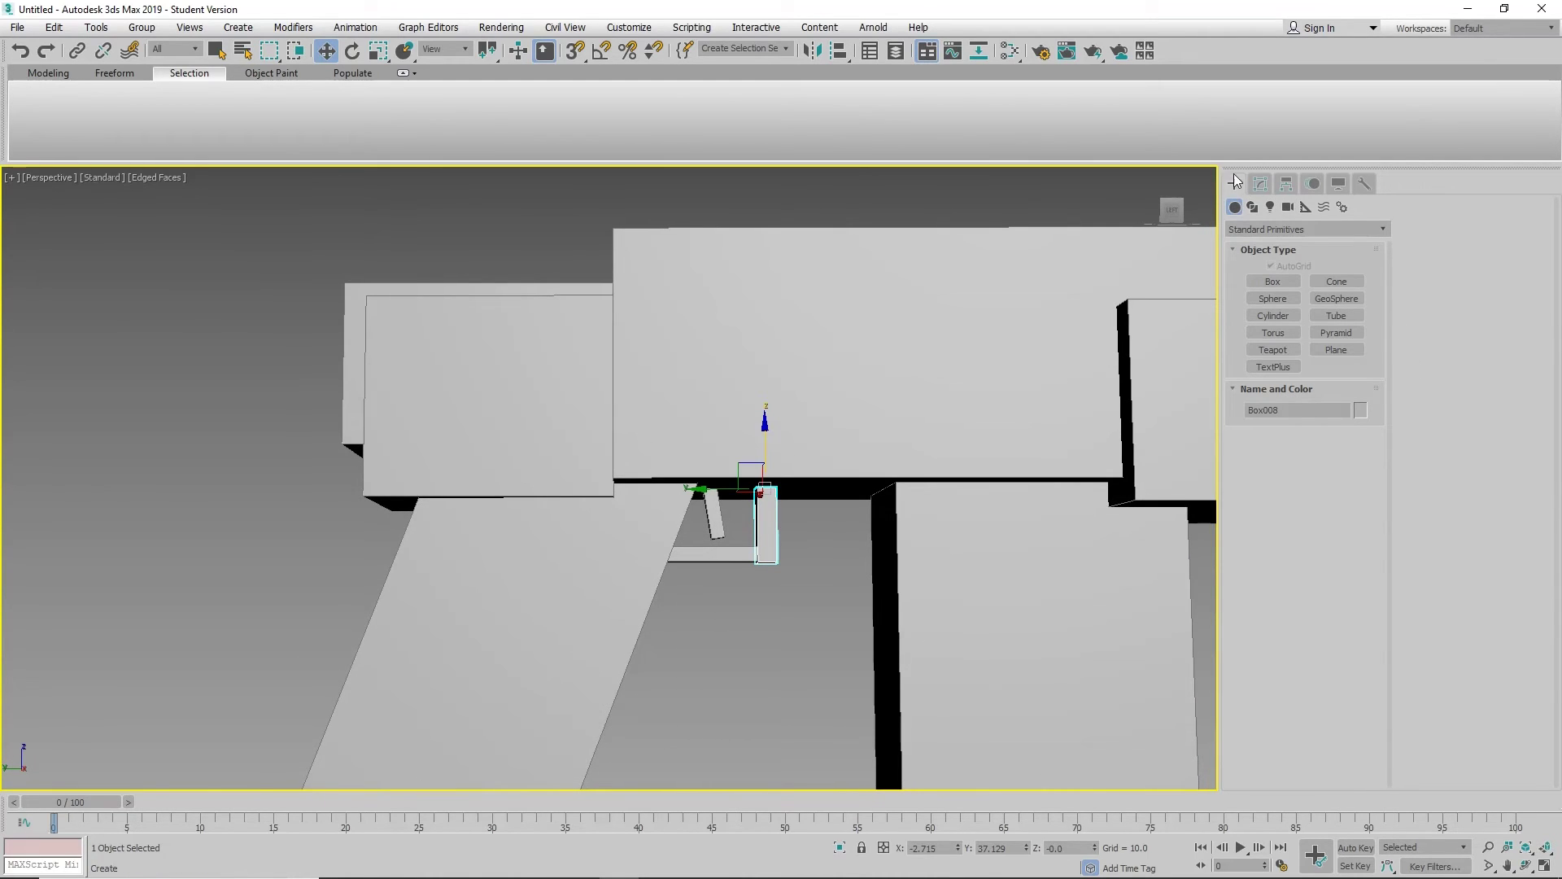
left_click(1259, 185)
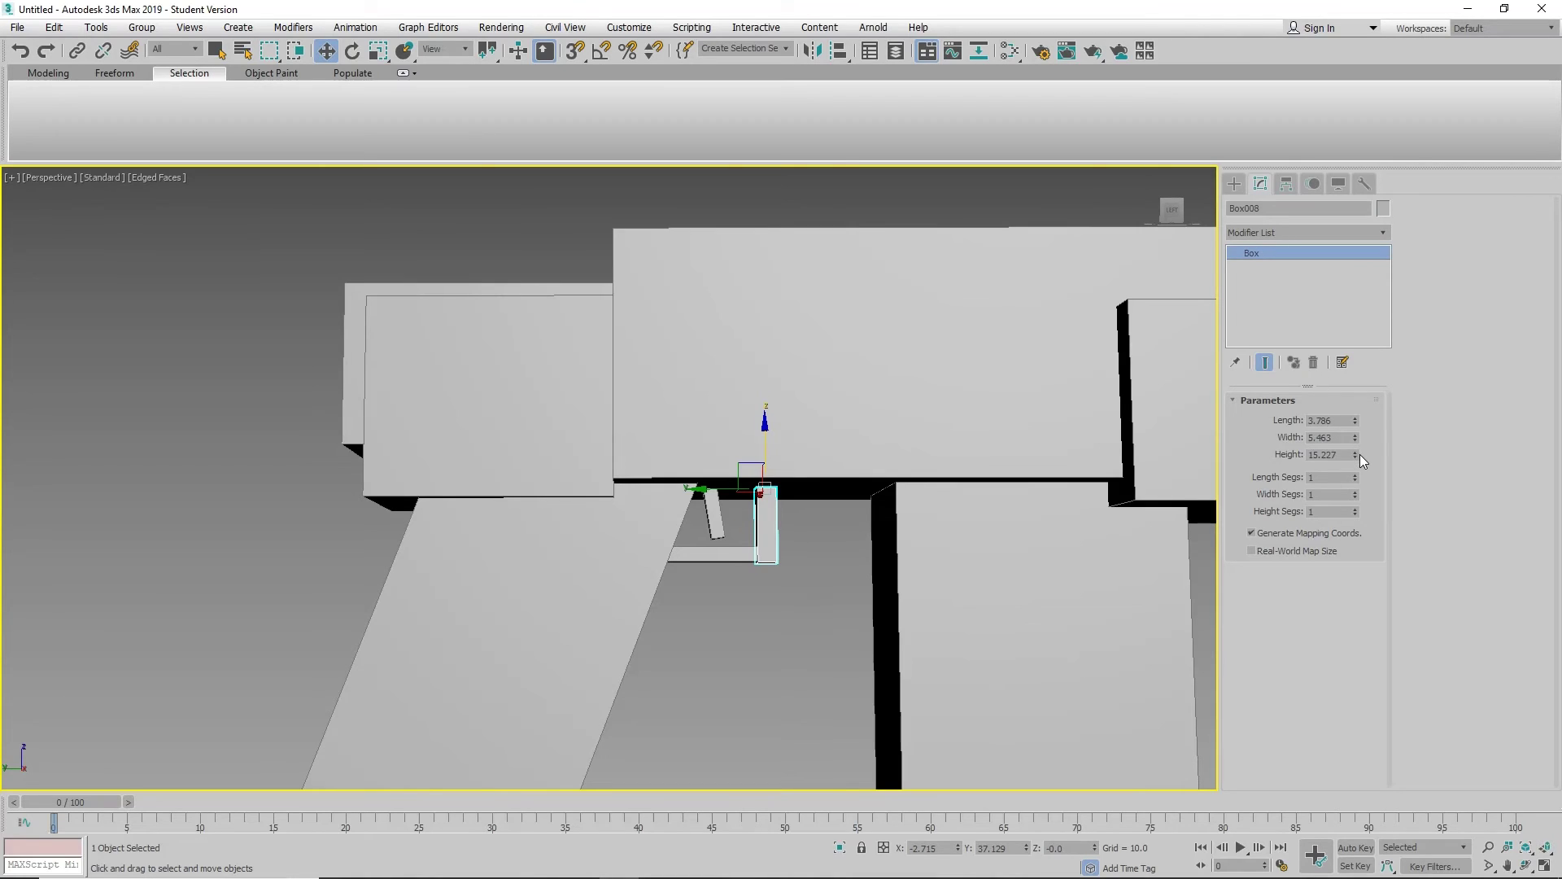
left_click_drag(1355, 455, 1365, 414)
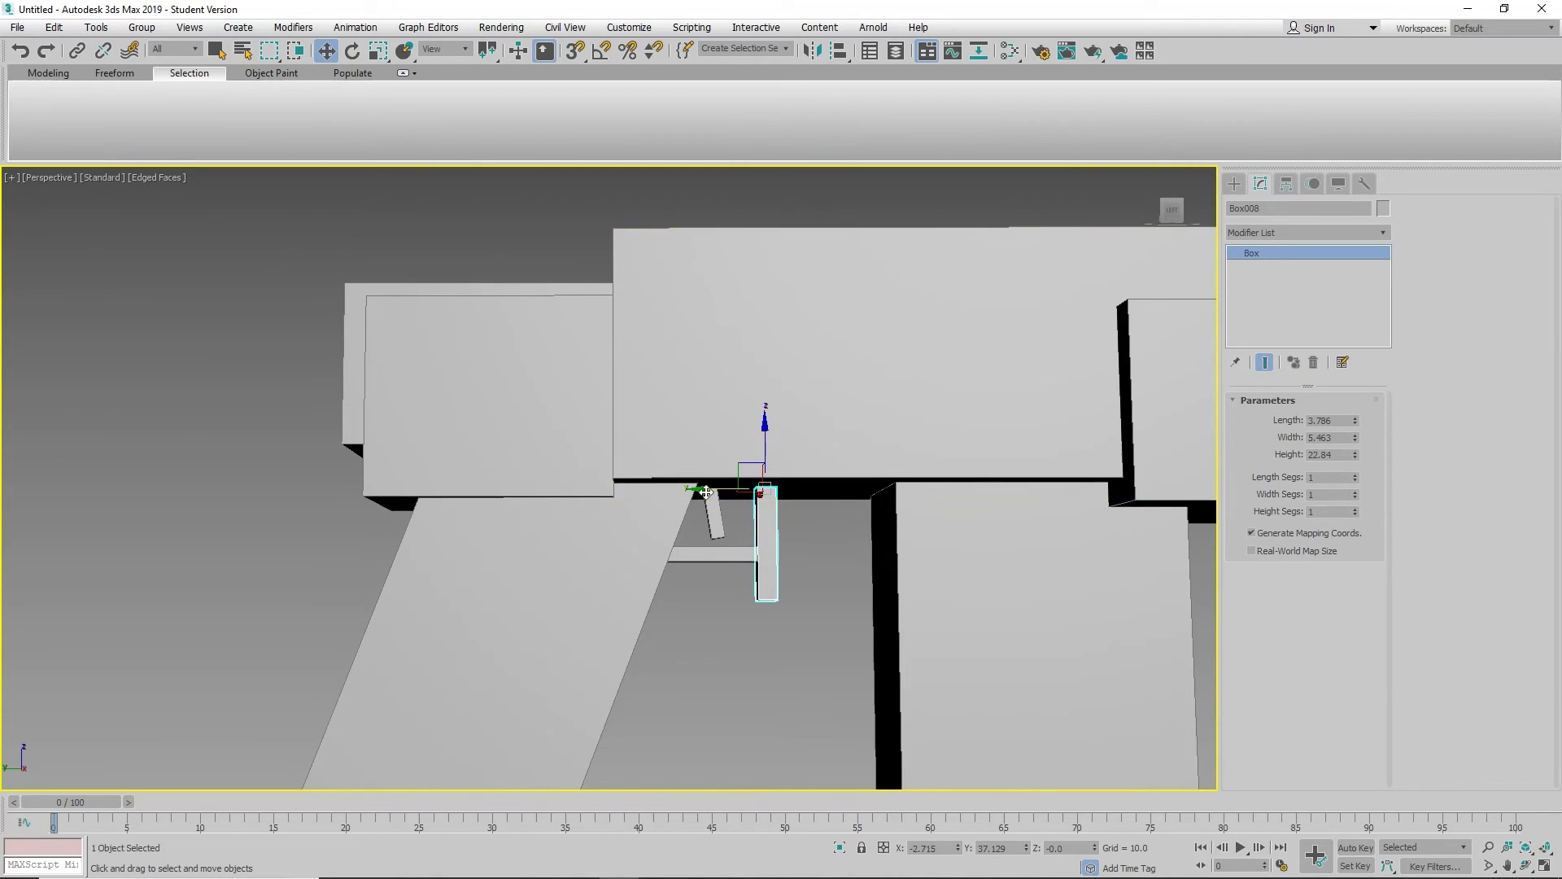
left_click_drag(709, 489, 730, 490)
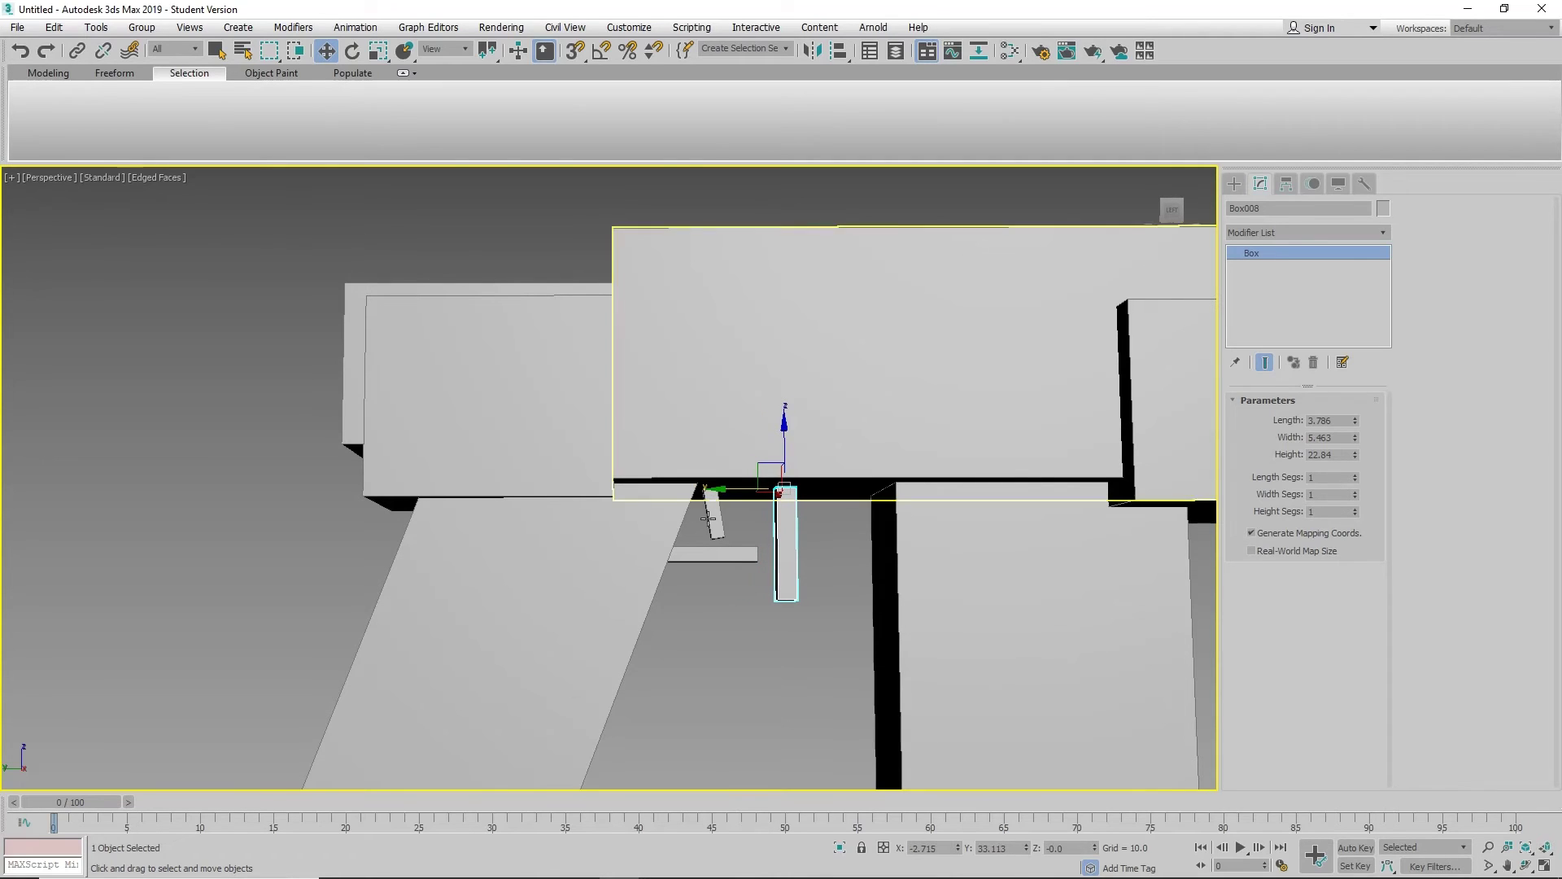
Lower the guard's horizontal bar about 6.3, and tilt the front post about 16 degrees toward the grip, raising it about 1.4.
left_click(707, 550)
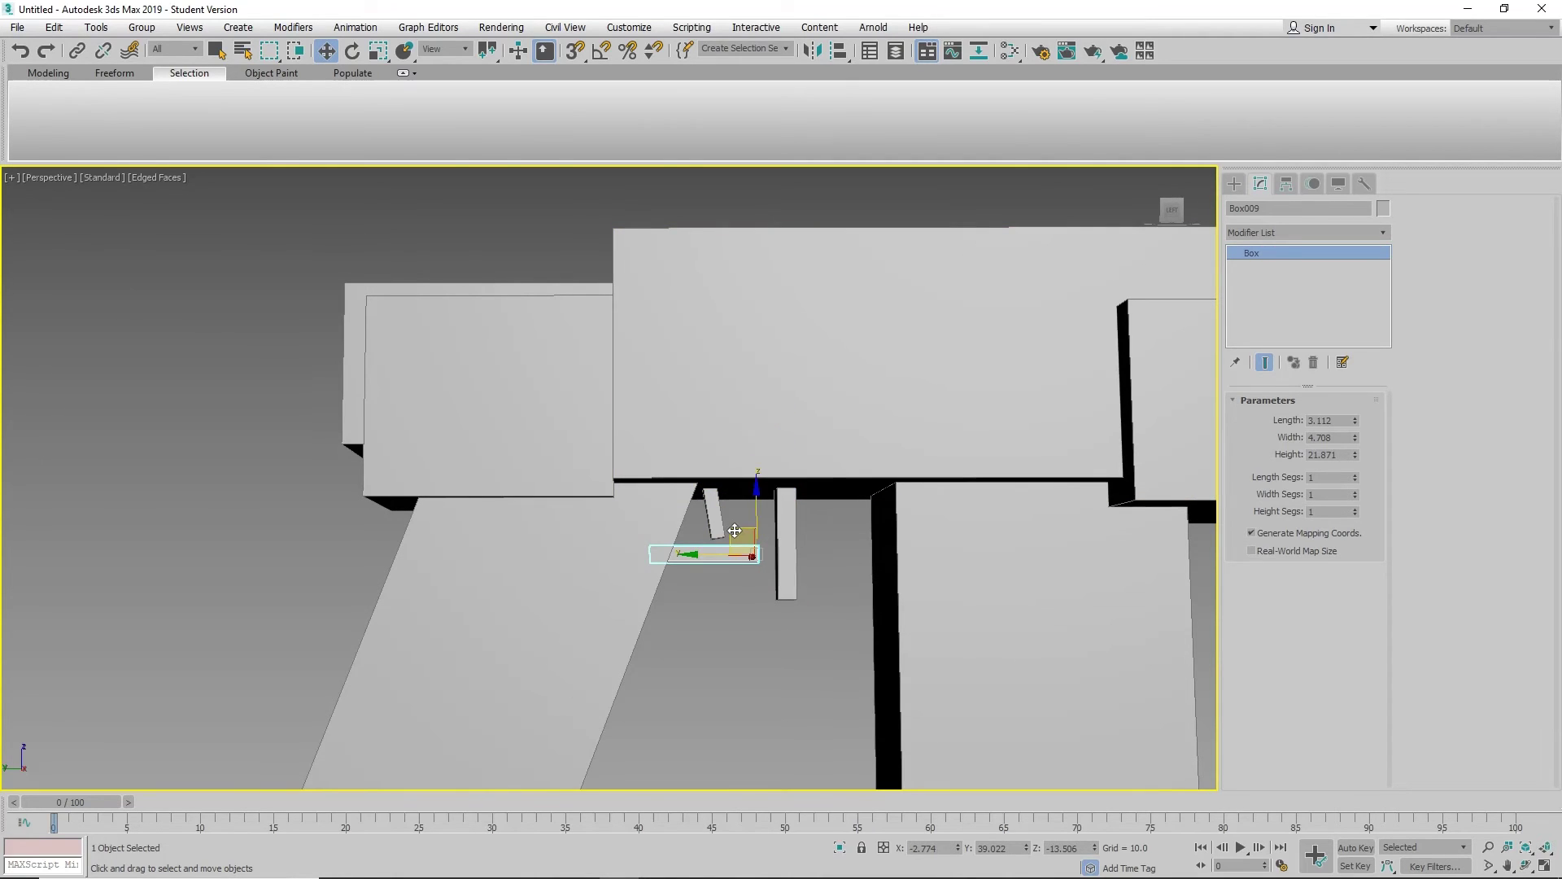
left_click_drag(736, 533, 729, 562)
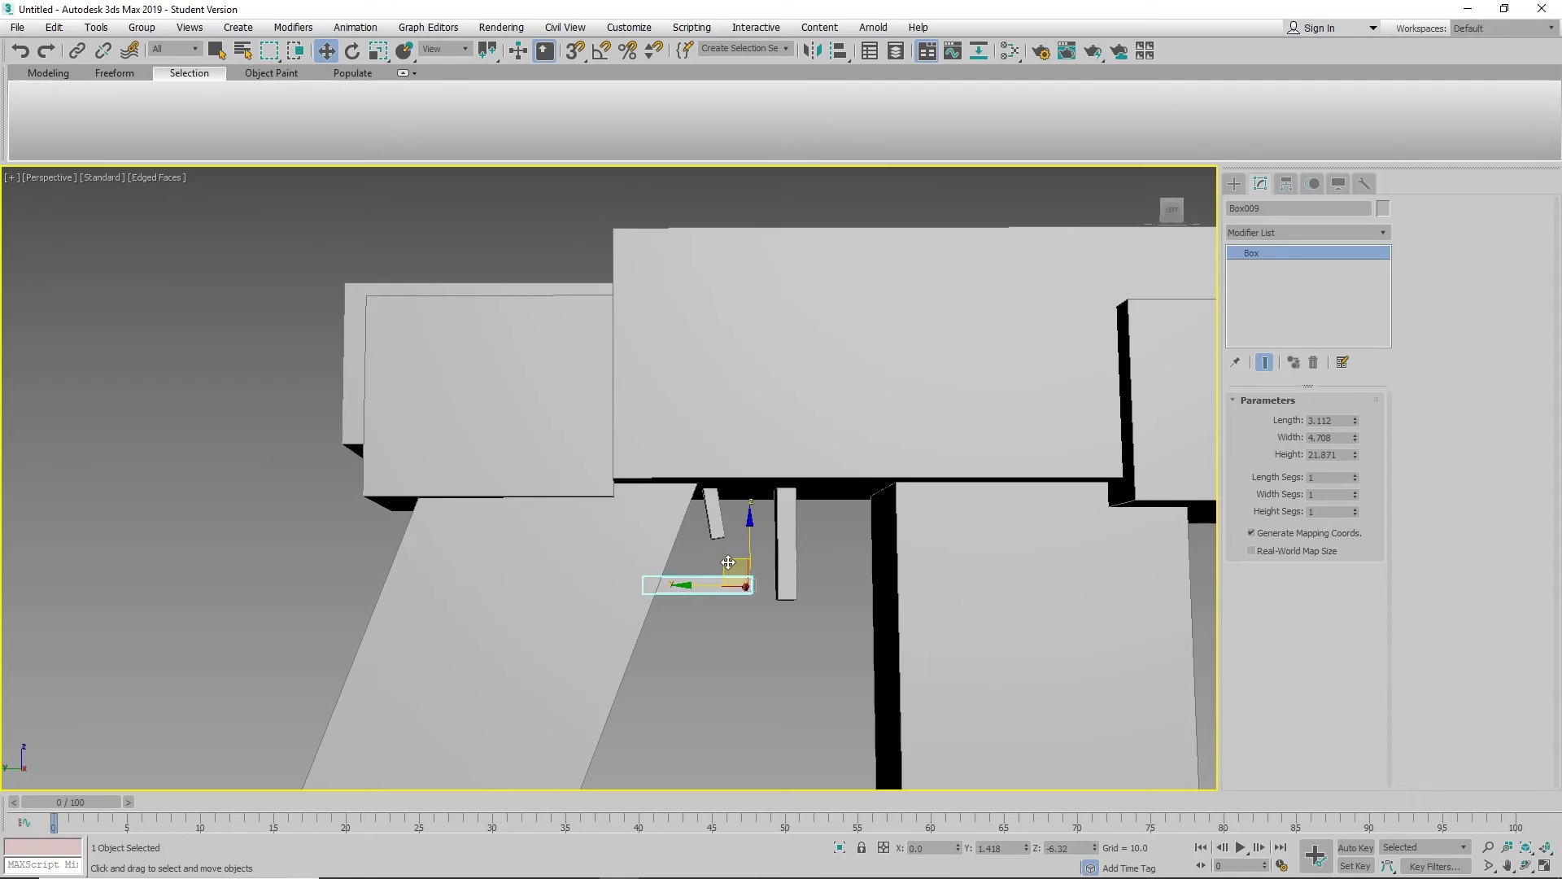
left_click(783, 561)
key("e")
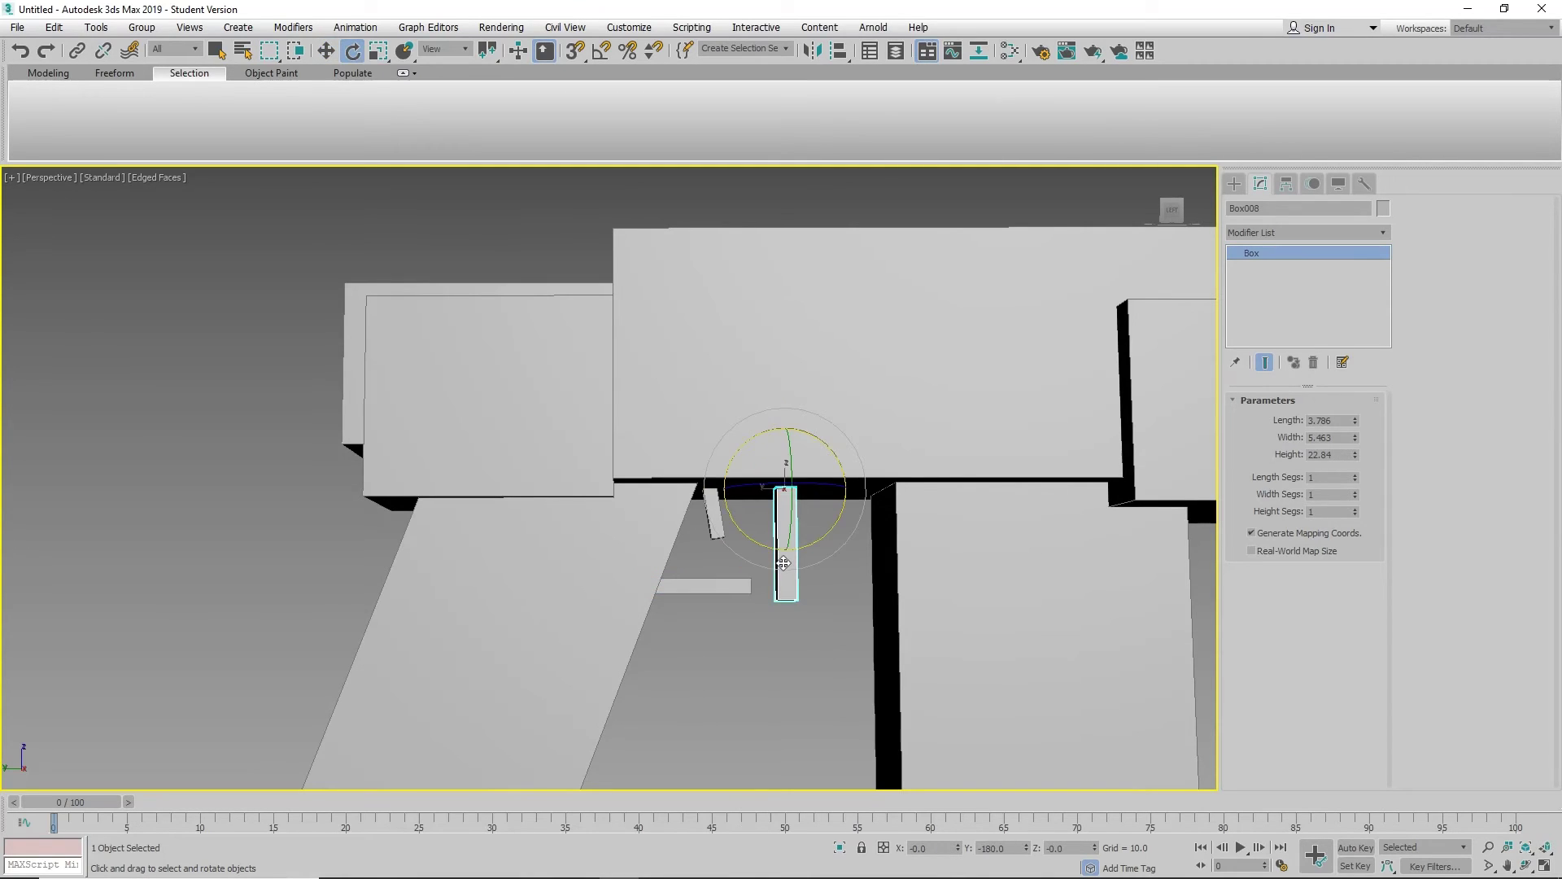
left_click_drag(810, 544, 785, 552)
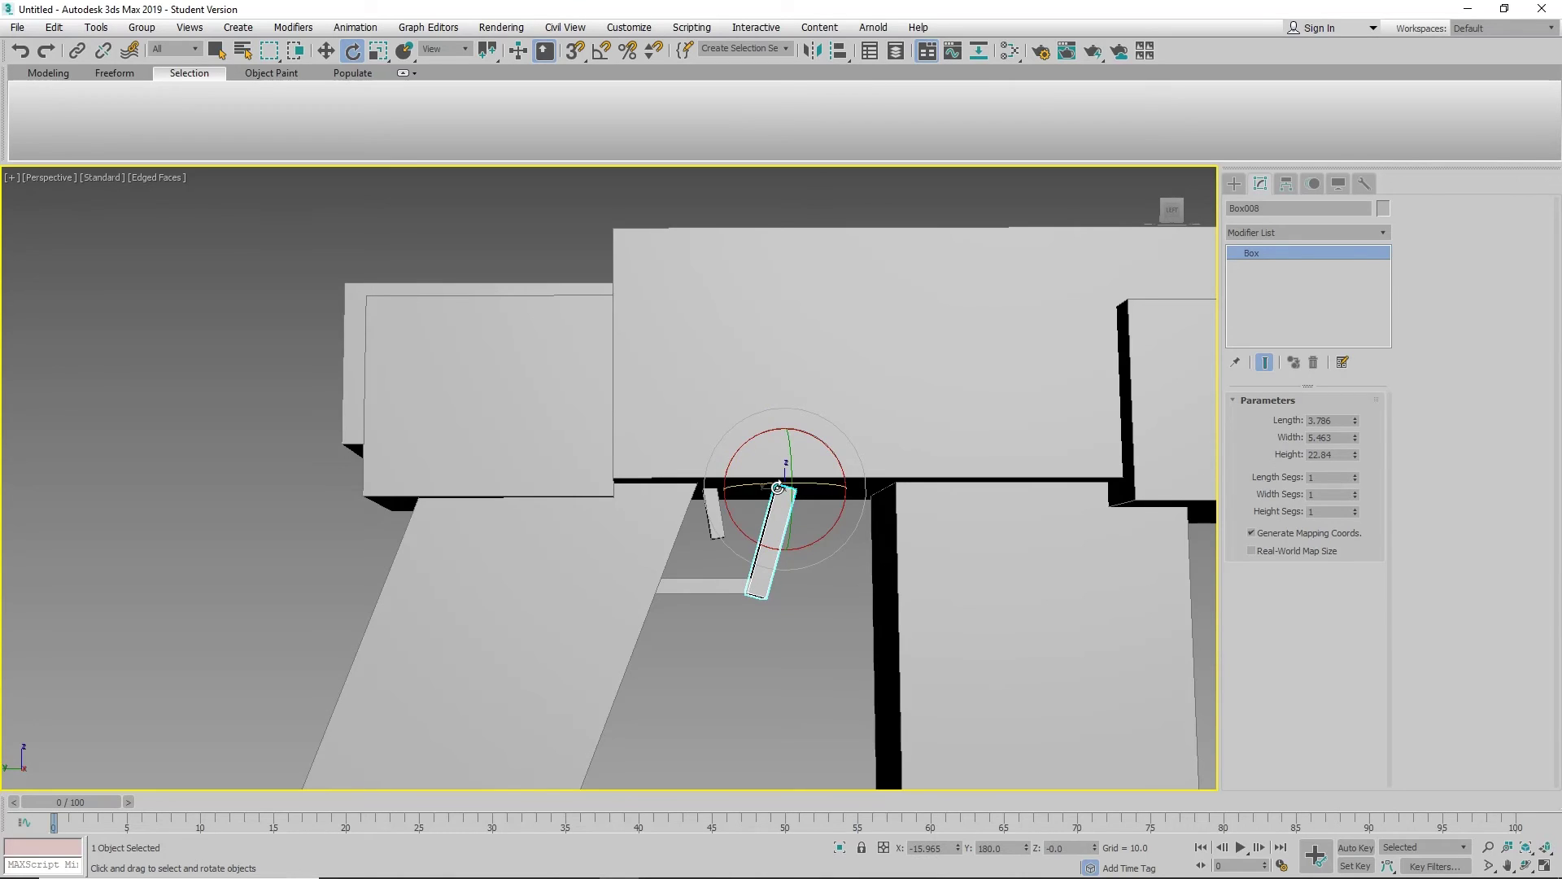
key("w")
left_click_drag(771, 461, 770, 458)
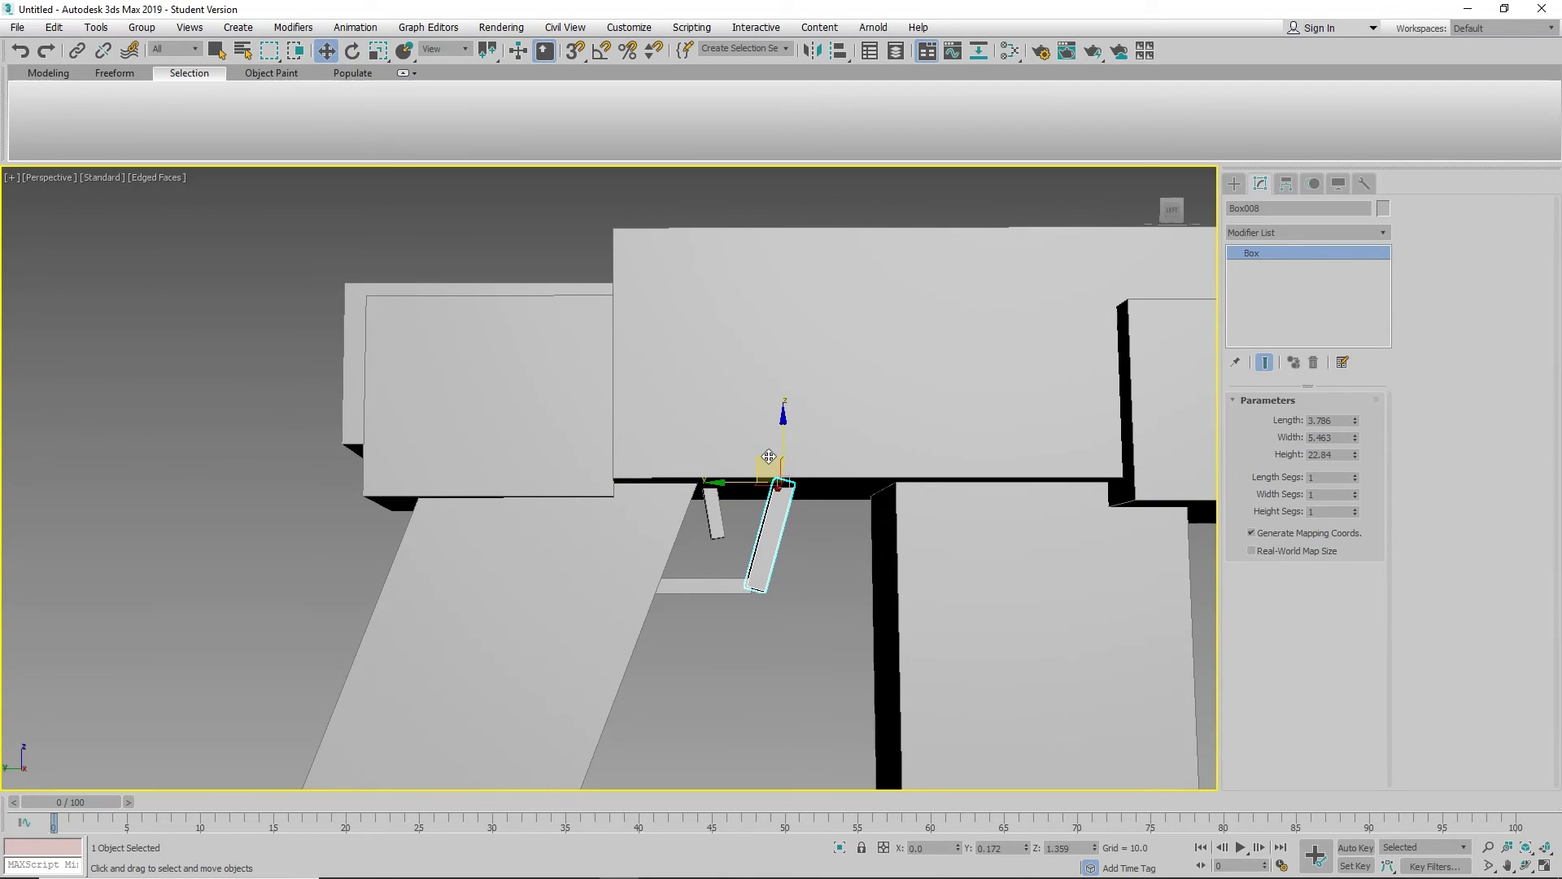
Move the guard's horizontal bar slightly forward so its end meets the tilted post's lower end.
left_click(720, 592)
scroll(760, 617, "up", 5)
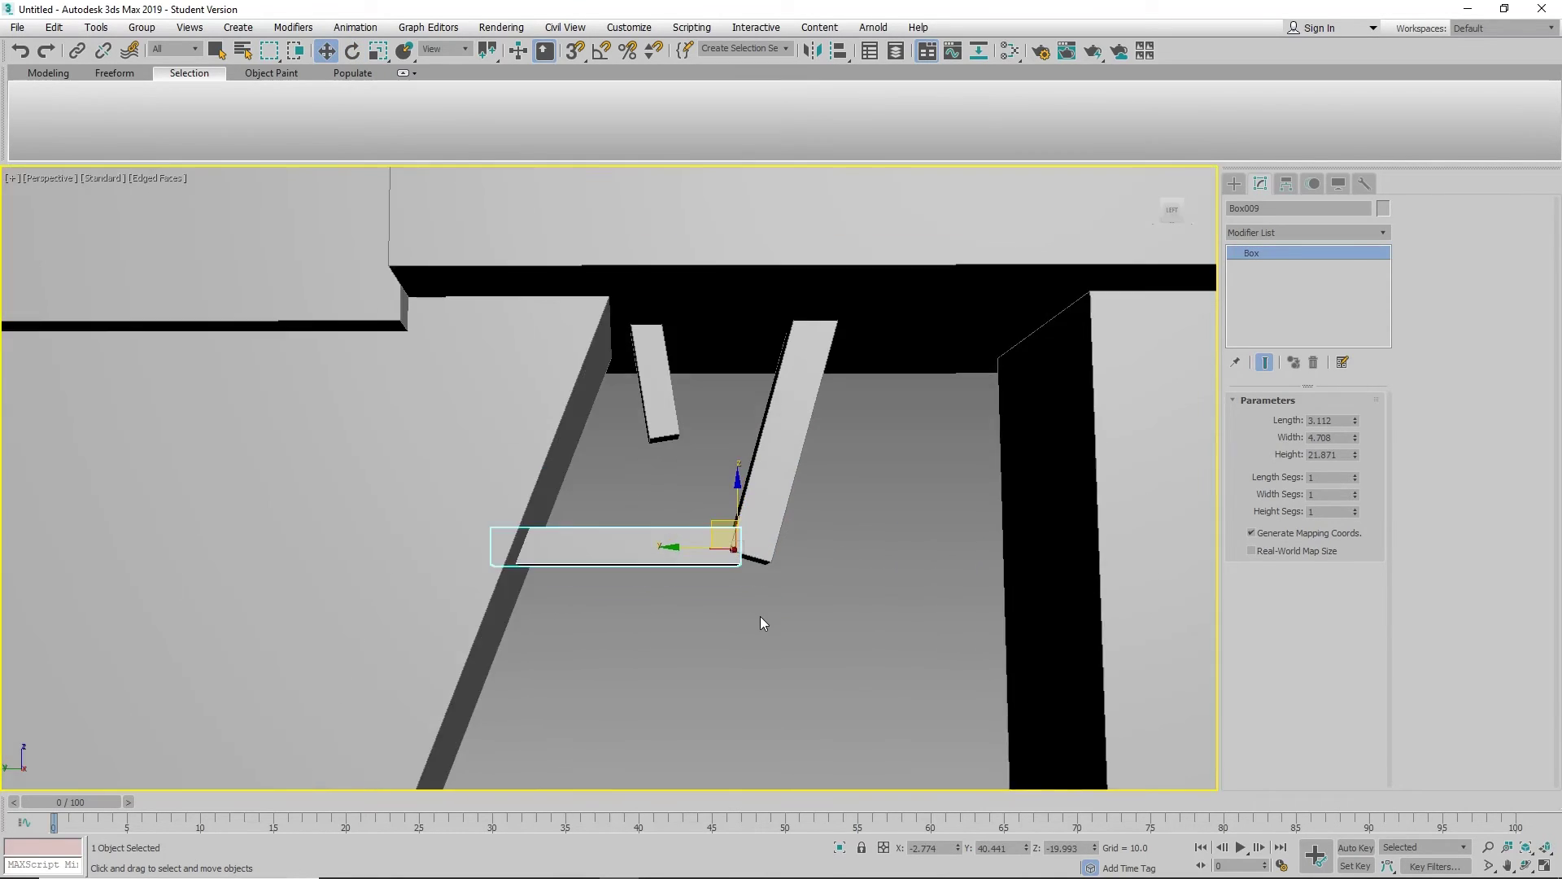
left_click_drag(732, 516, 738, 515)
Increase the trigger box's height to about 17 and deselect it.
middle_click_drag(701, 402, 677, 502)
left_click(669, 474)
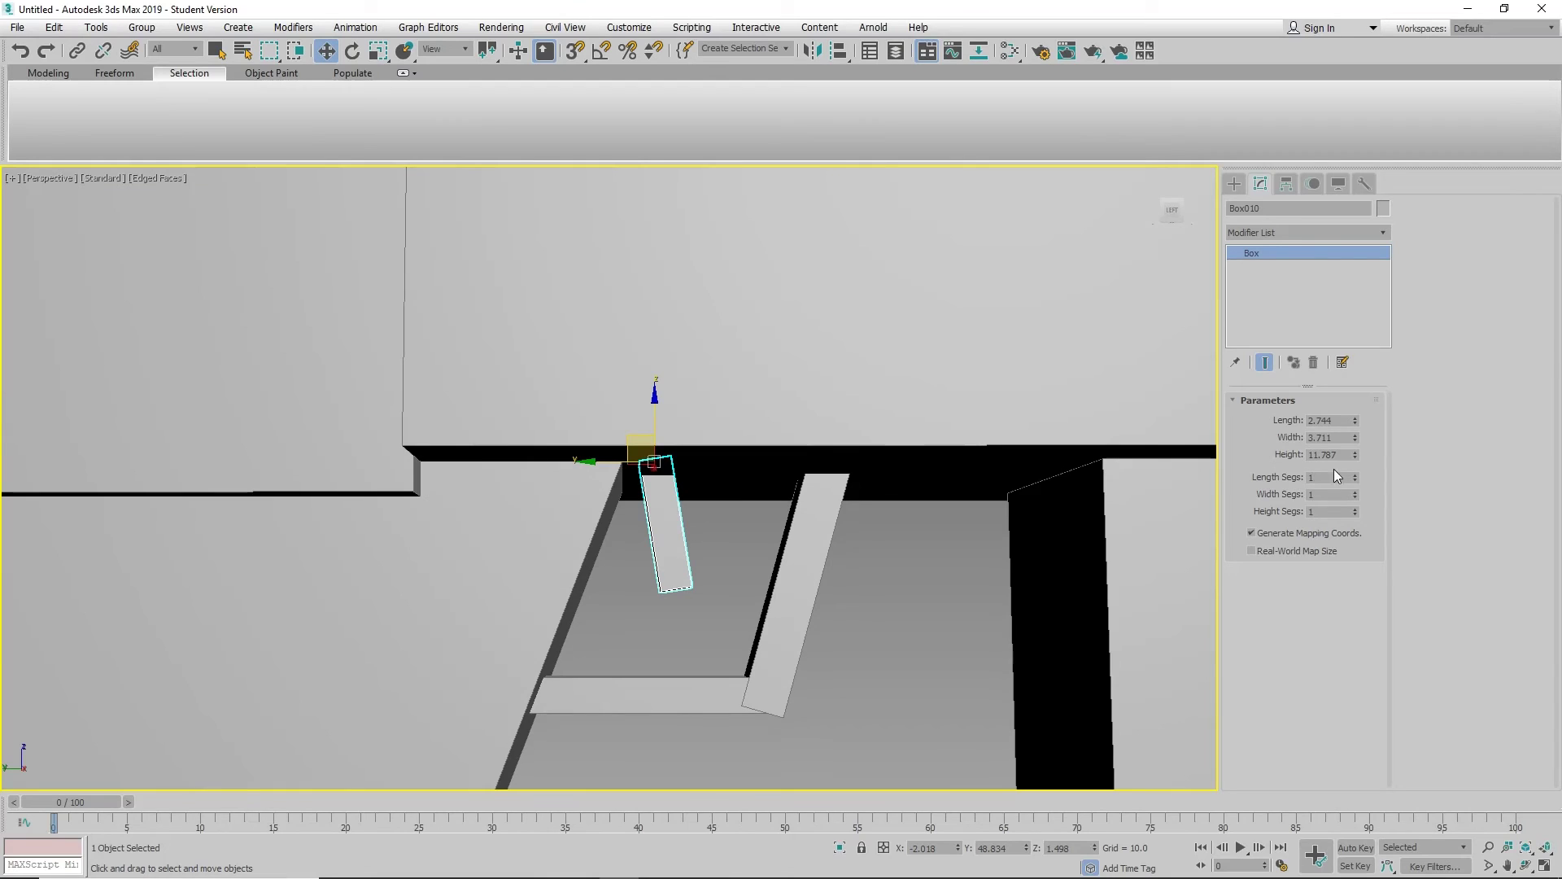
left_click_drag(1355, 456, 1367, 419)
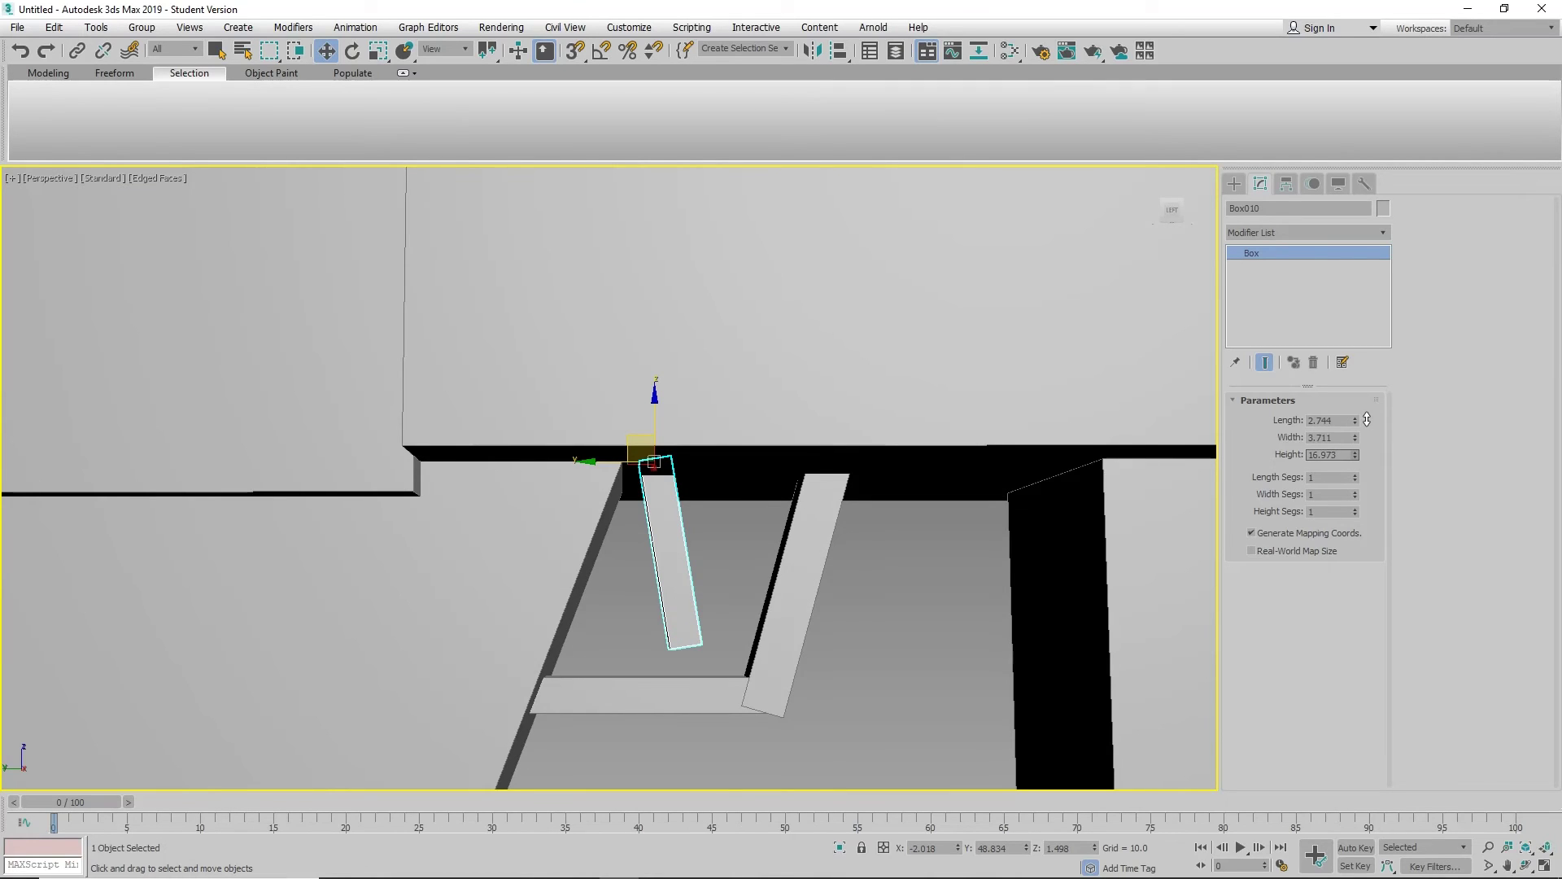
left_click(892, 647)
Give the magazine box 10 height segments, with one length segment and one width segment.
middle_click_drag(914, 654, 844, 576)
scroll(940, 631, "down", 6)
scroll(985, 623, "down", 6)
left_click(890, 608)
mouse_move(1001, 575)
middle_mouse_down("alt")
mouse_move(942, 562)
mouse_move(1012, 548)
mouse_move(984, 555)
middle_mouse_up("alt")
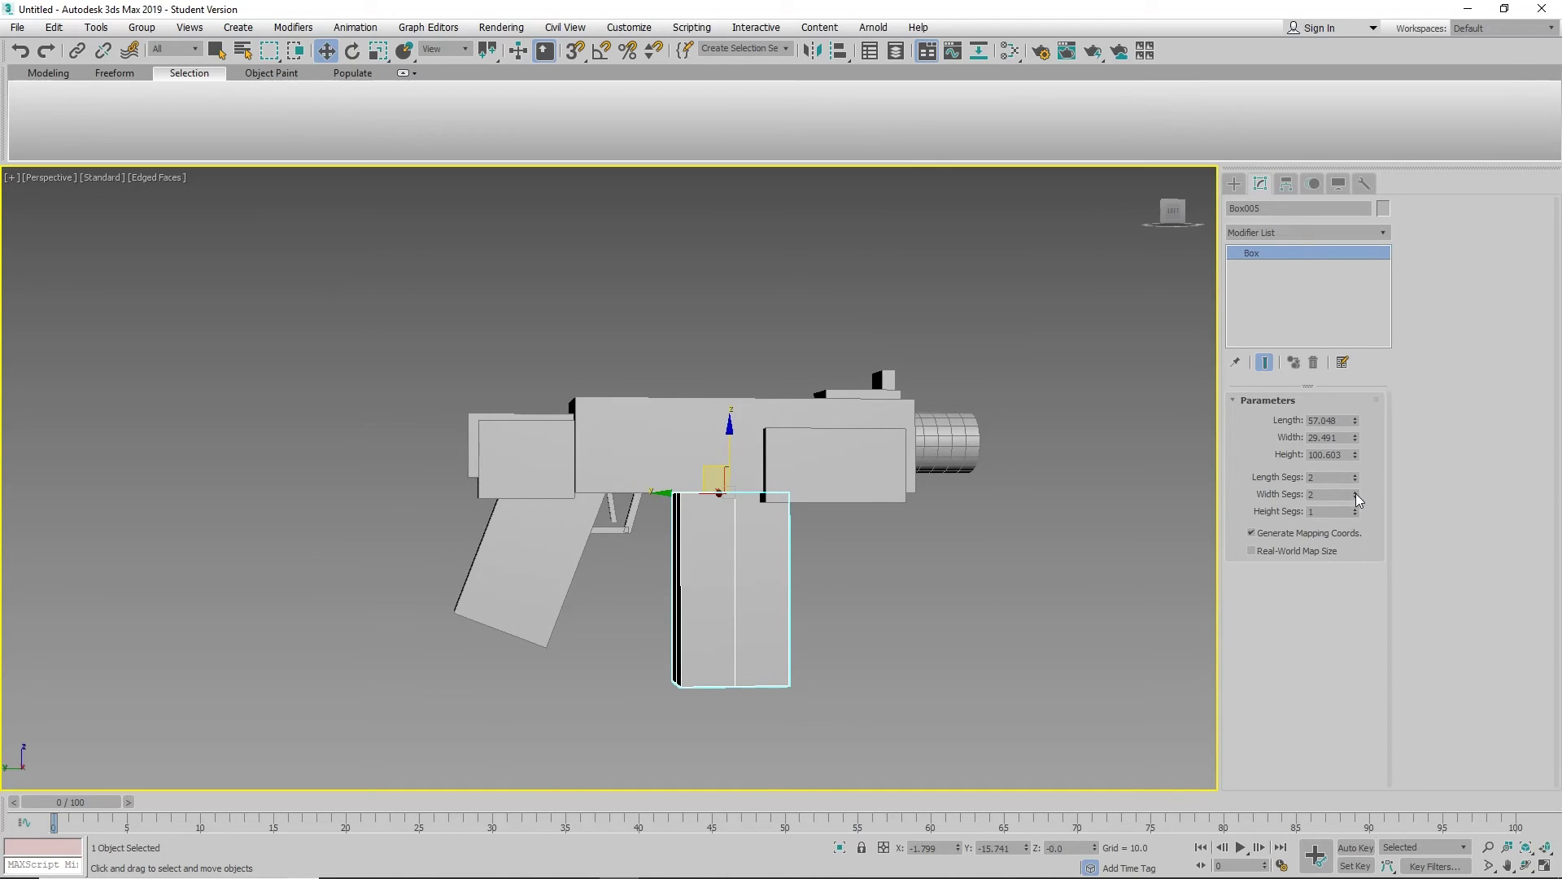
left_click(1356, 511)
left_click(1356, 511)
left_click(1356, 512)
left_click(1356, 511)
left_click(1356, 510)
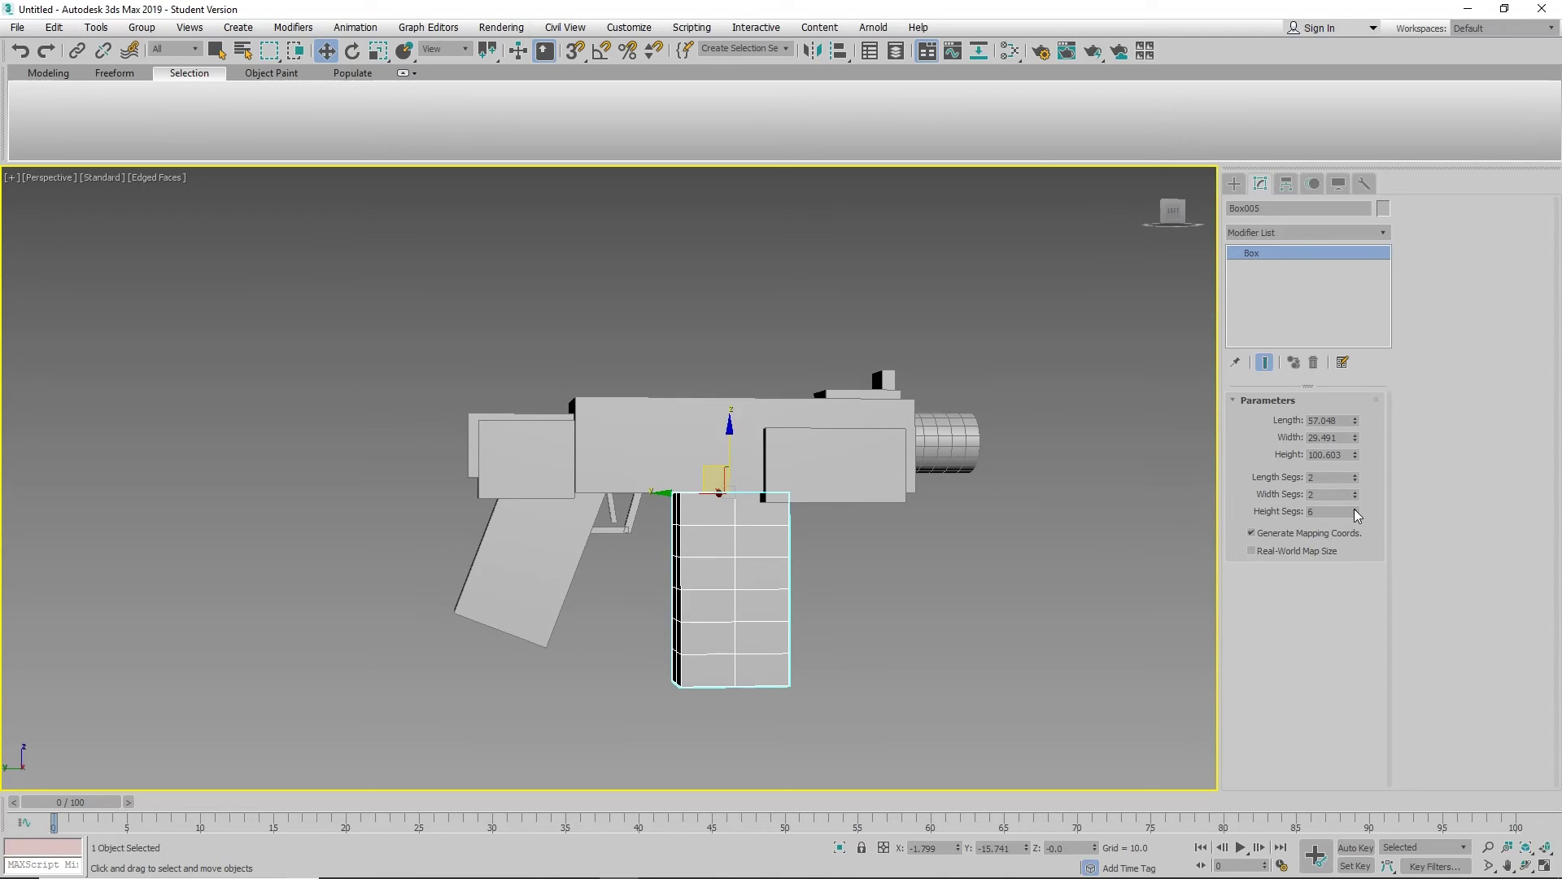
left_click(1355, 510)
left_click(1356, 511)
left_click(1356, 511)
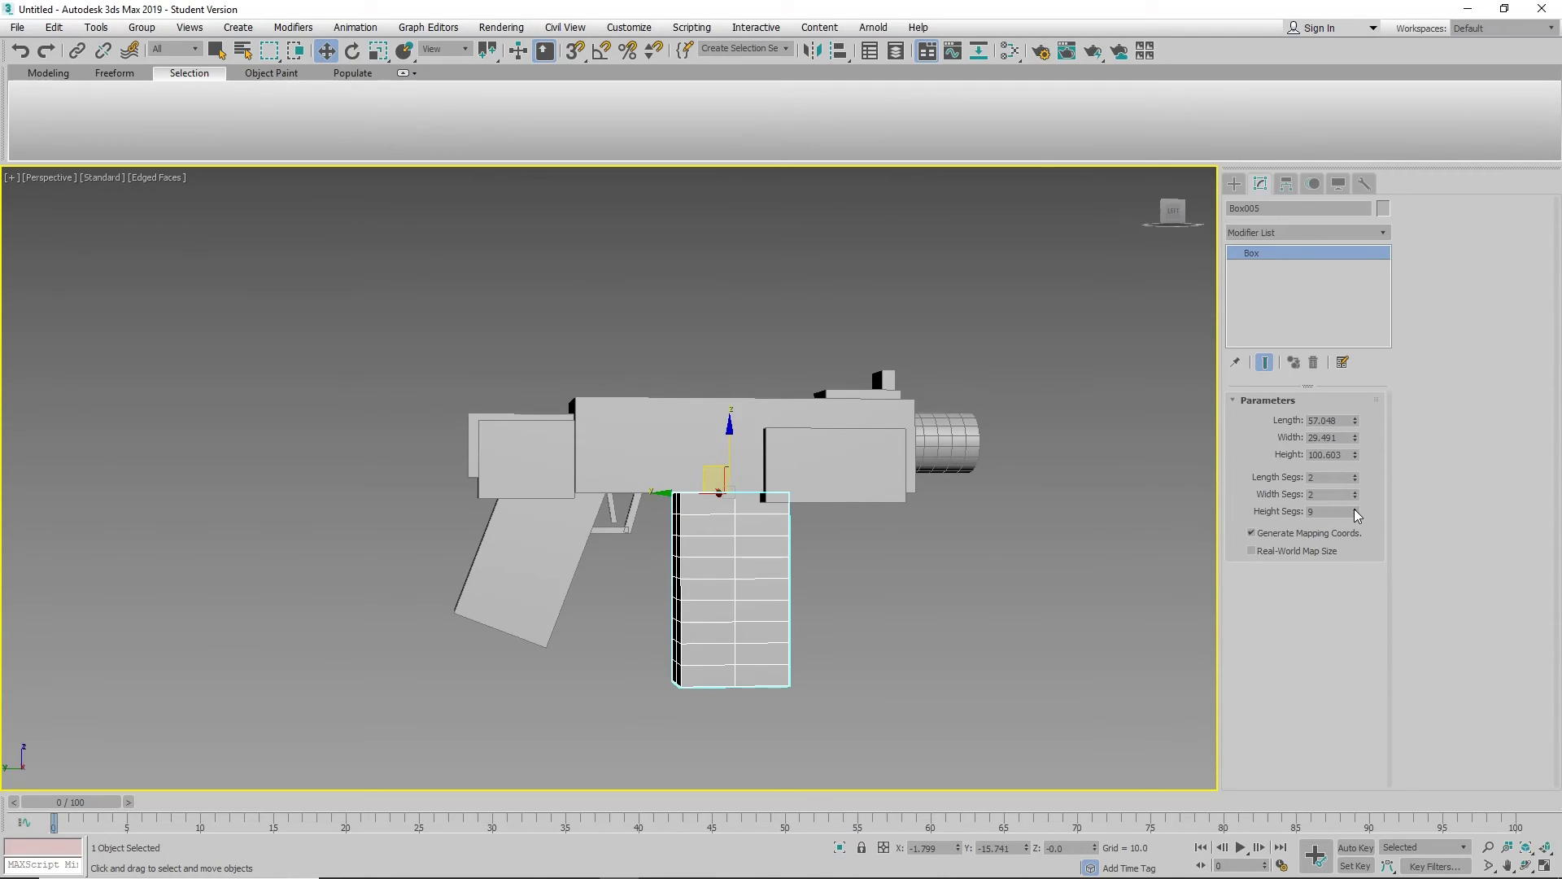
left_click(1356, 510)
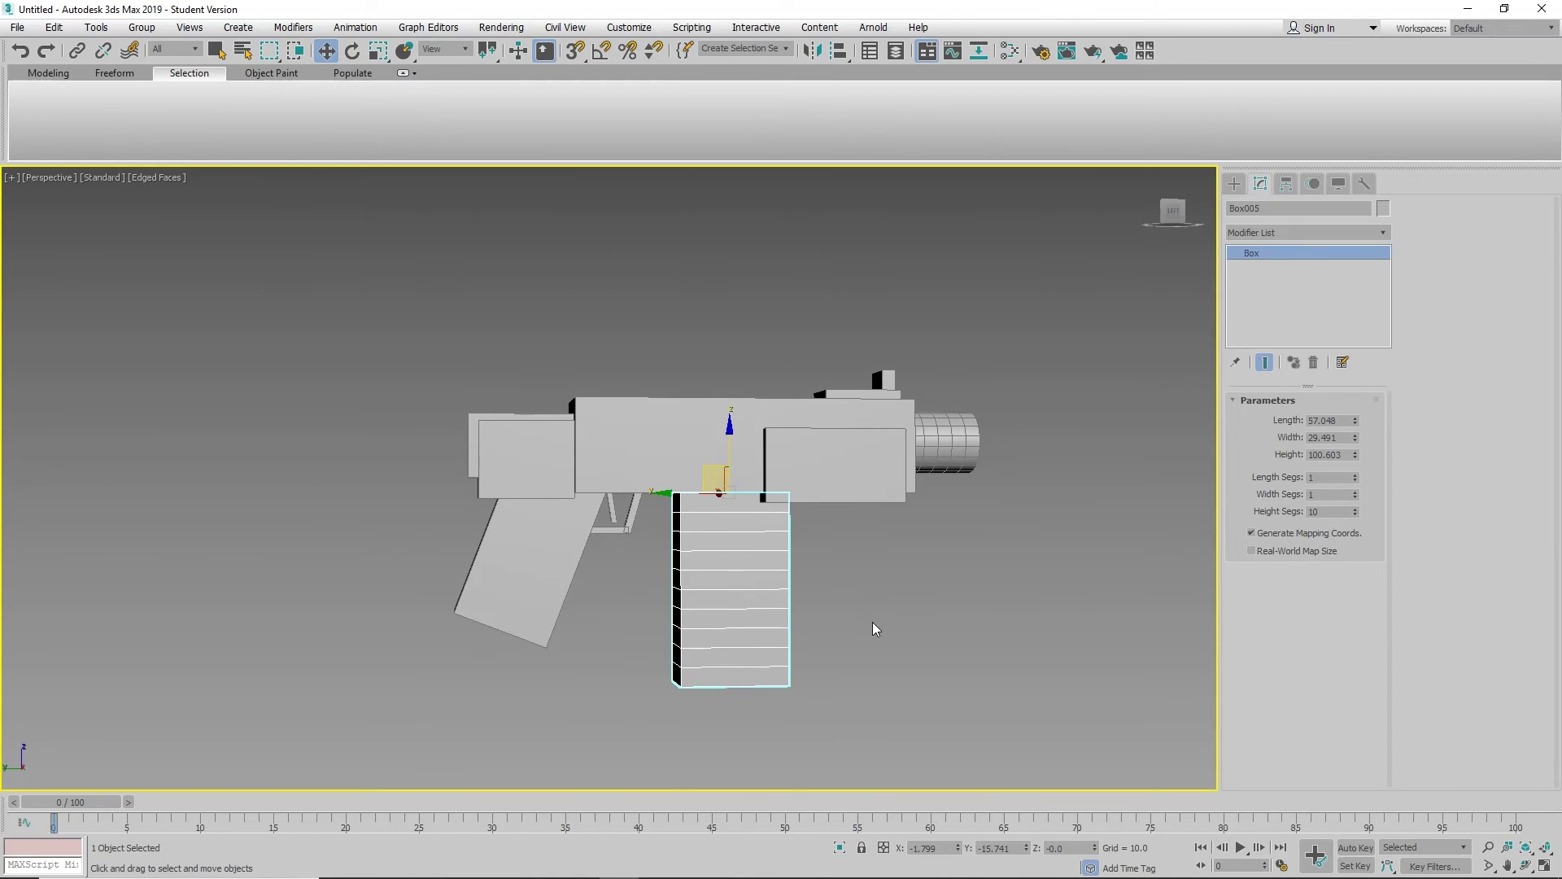
Apply a Bend modifier to the magazine box with an angle of about 25, turn its direction so it curves forward, and deselect it.
mouse_move(875, 629)
middle_mouse_down("alt")
mouse_move(917, 627)
mouse_move(875, 616)
middle_mouse_up("alt")
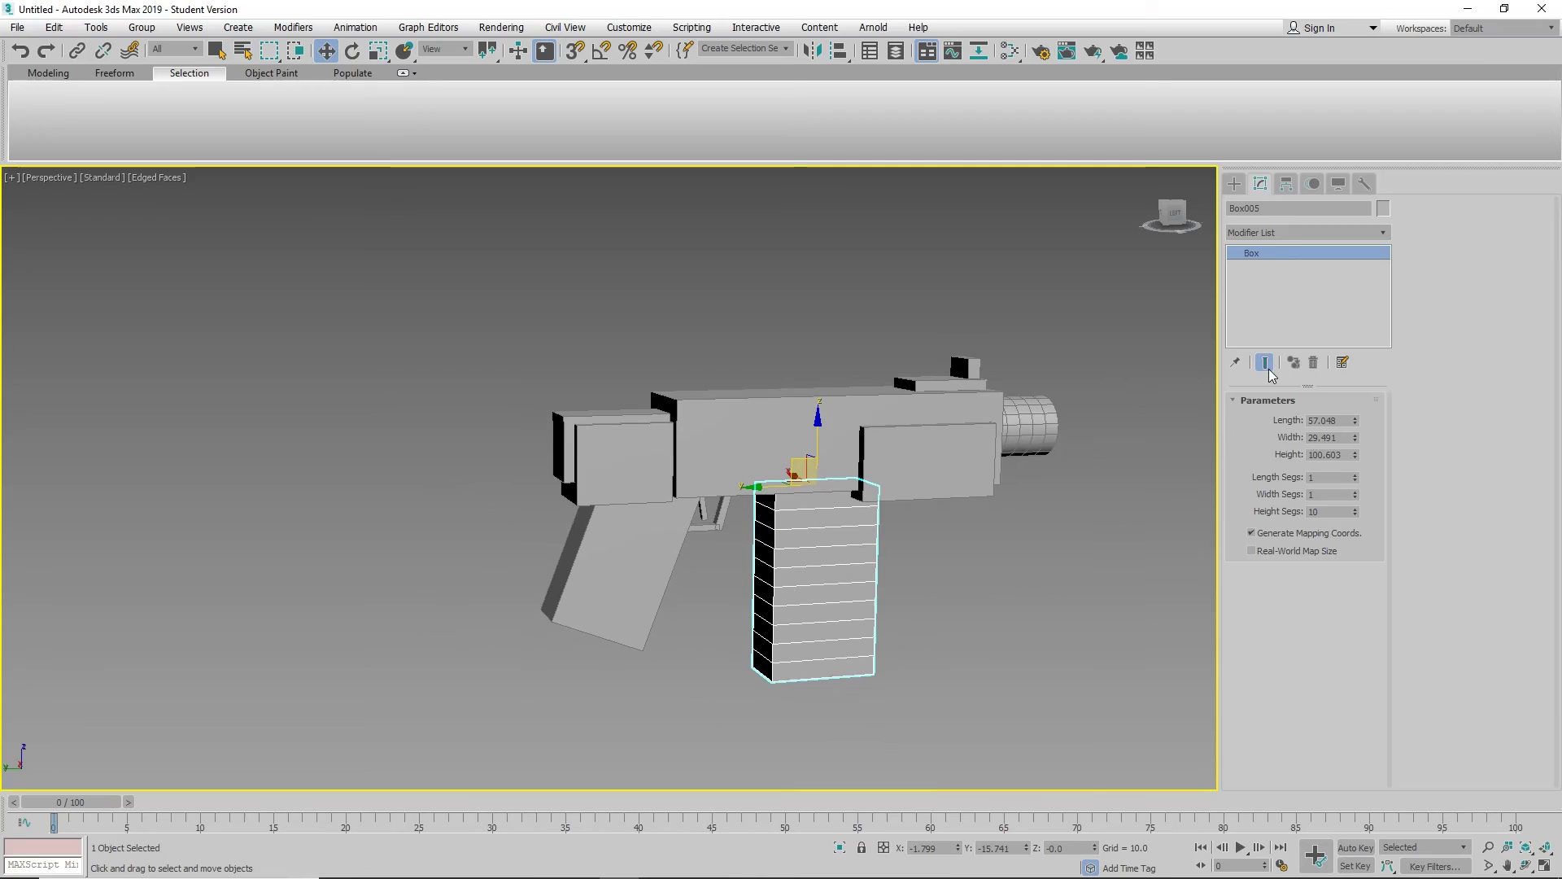
left_click(1289, 235)
left_click(1289, 233)
left_click(1289, 232)
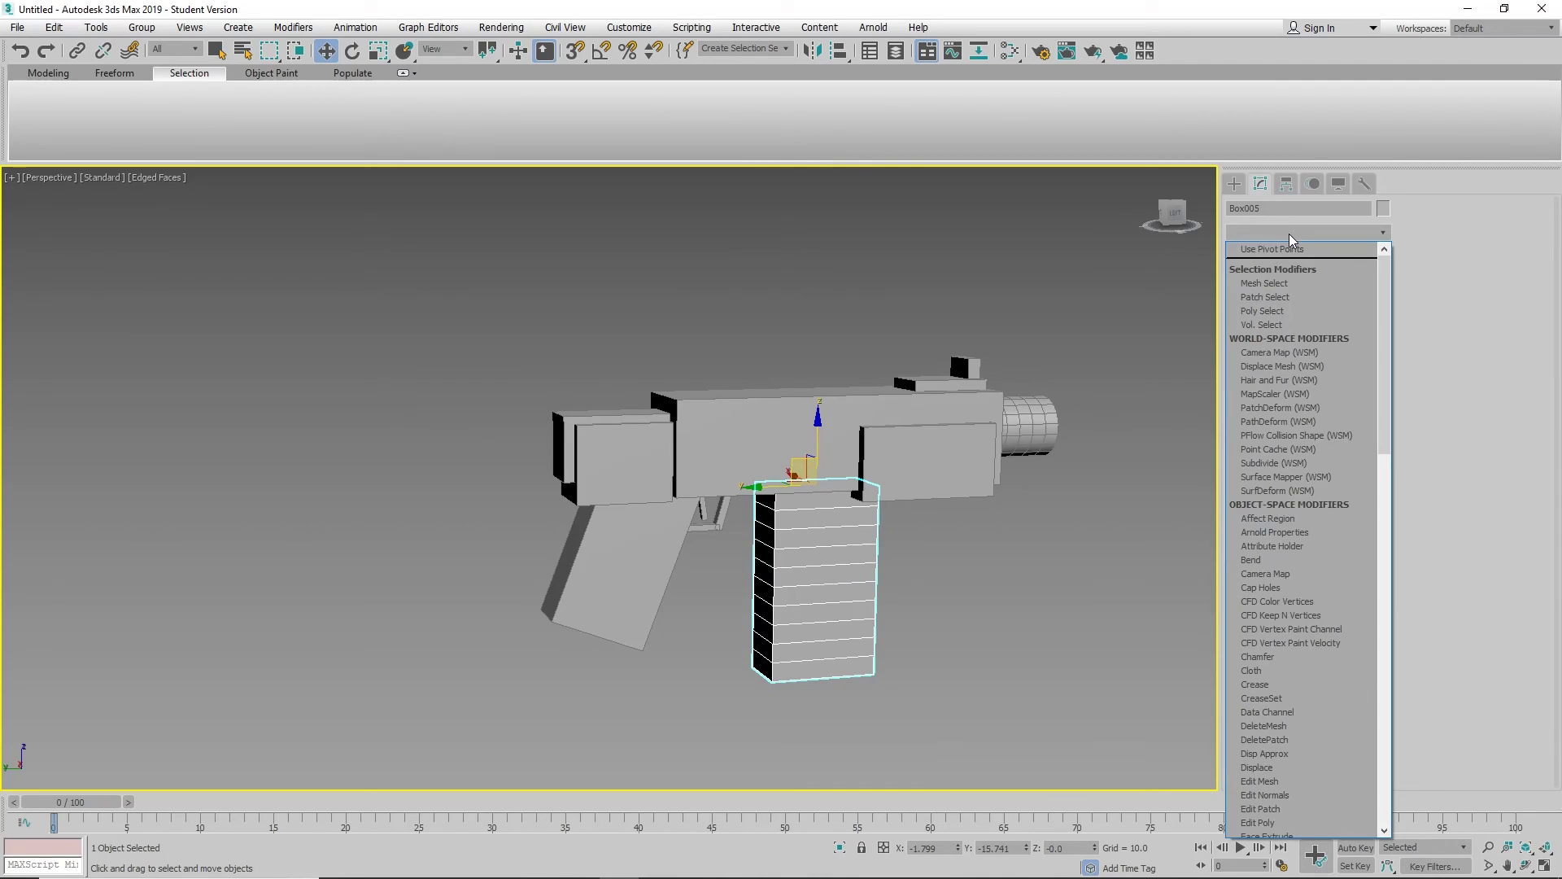
key("b")
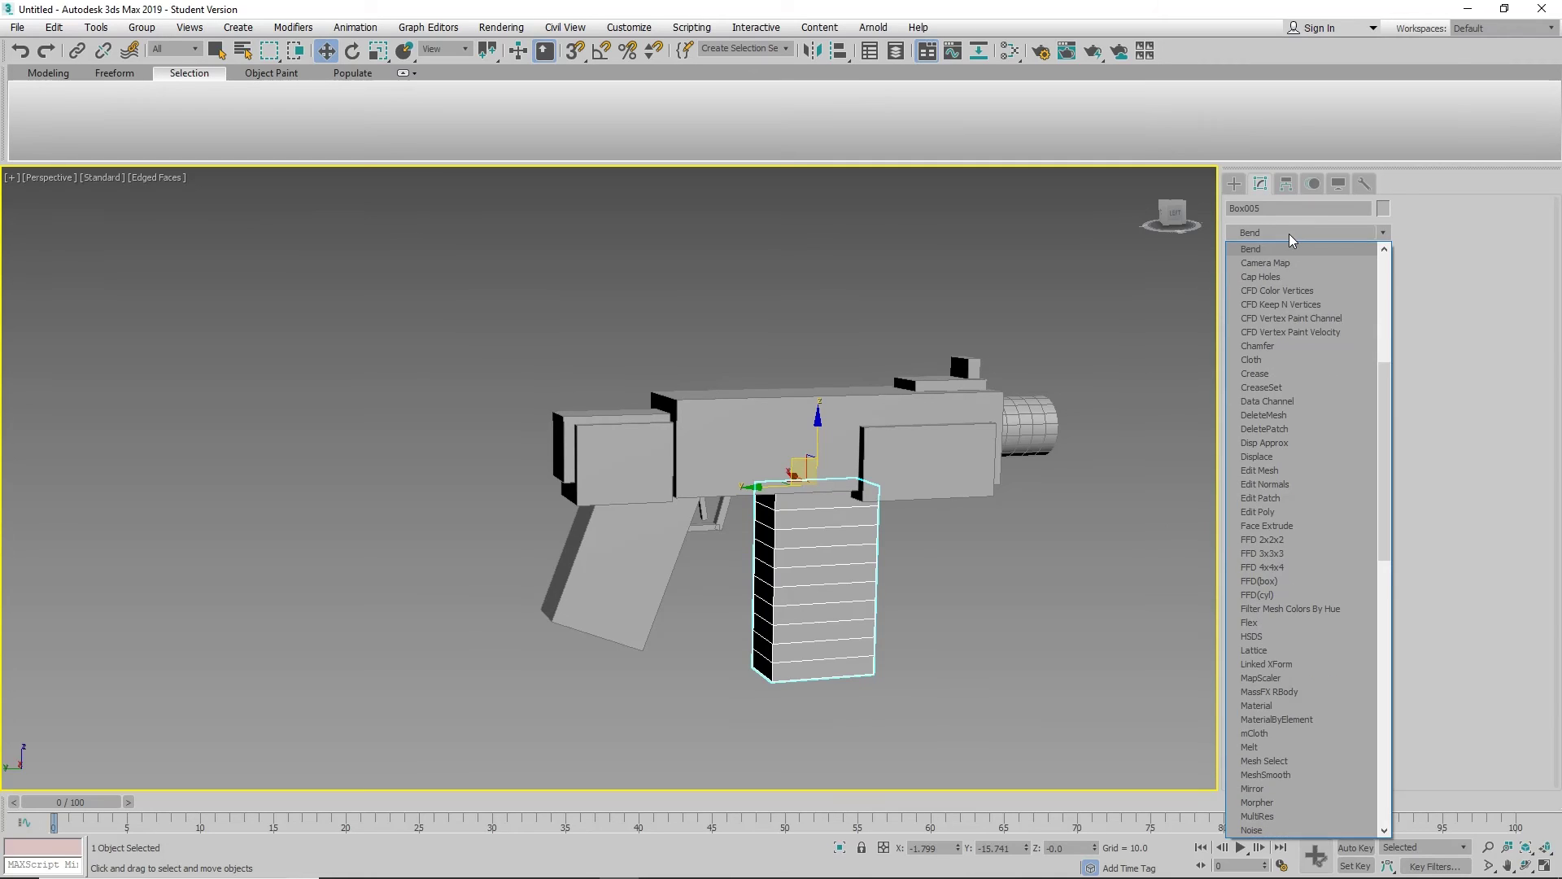
key("Return")
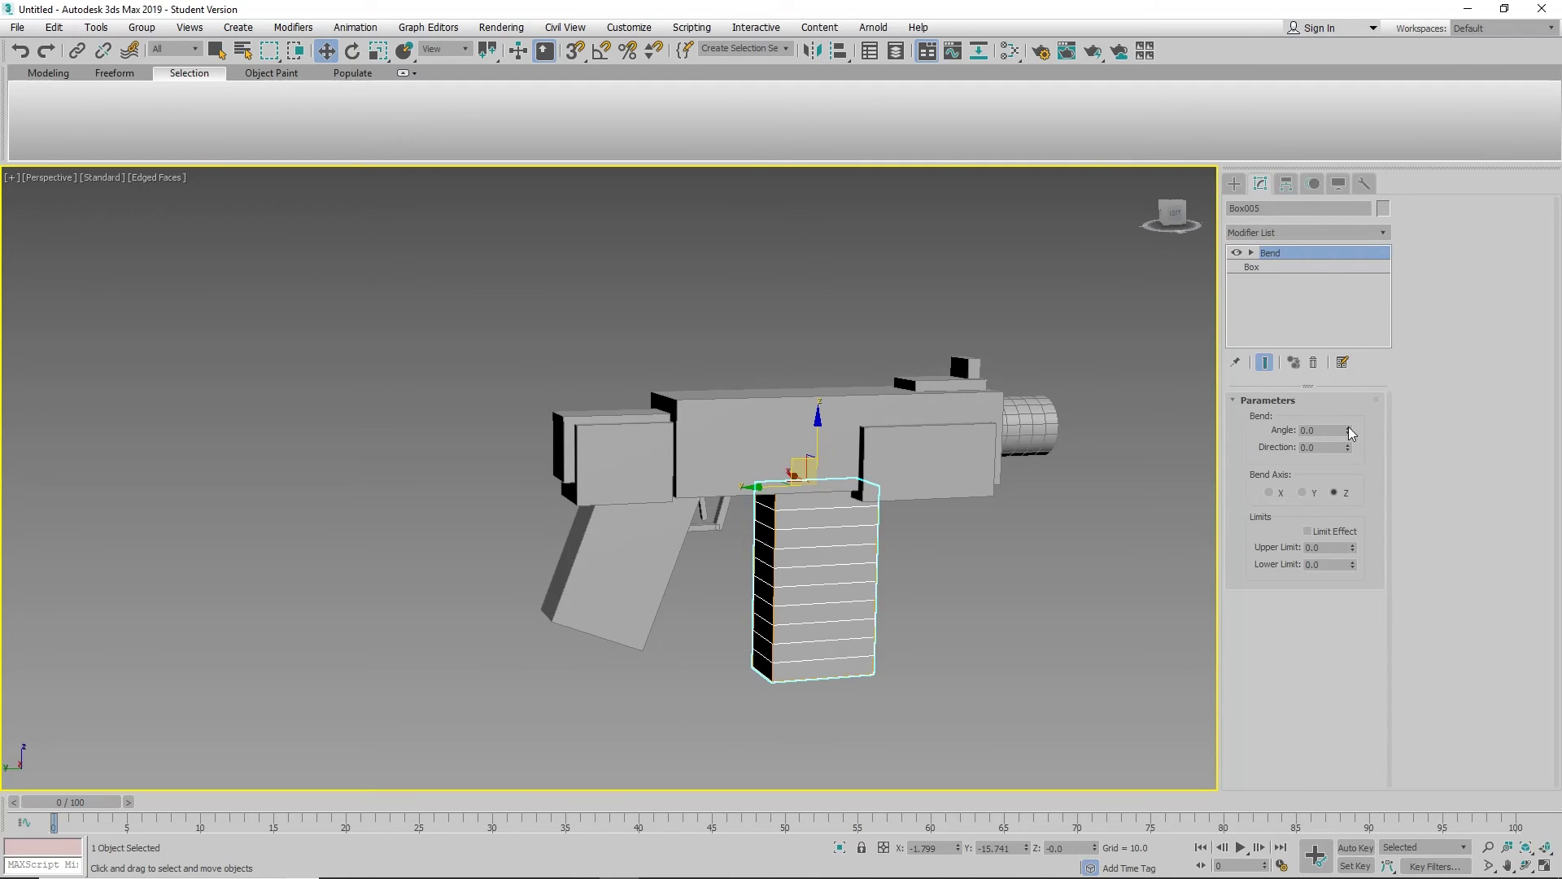
left_click_drag(1347, 430, 1357, 385)
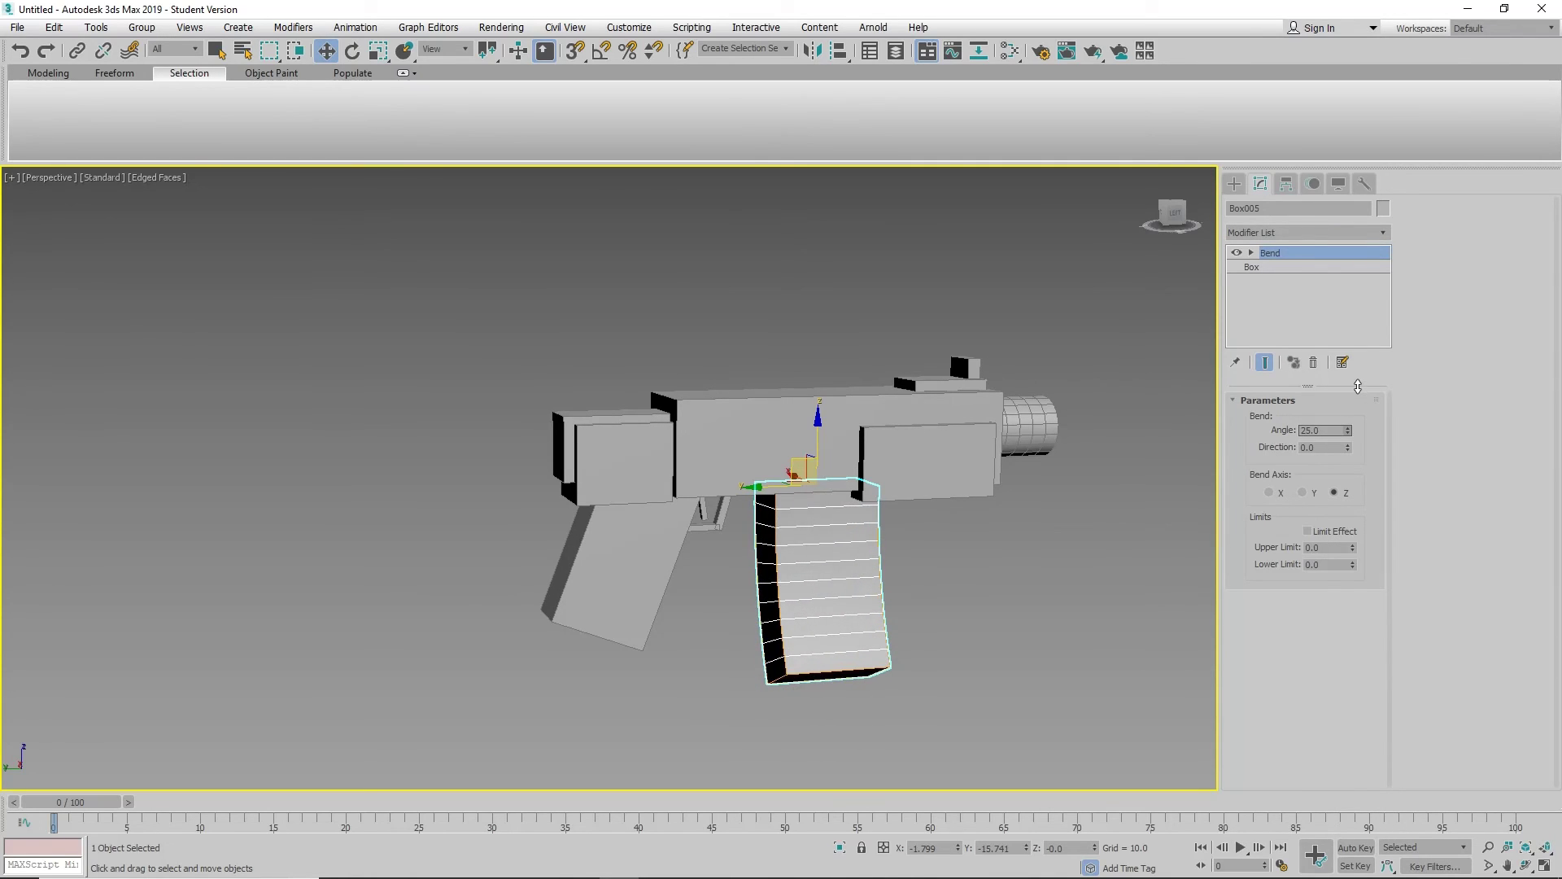
left_click_drag(1348, 449, 1347, 304)
left_click(976, 647)
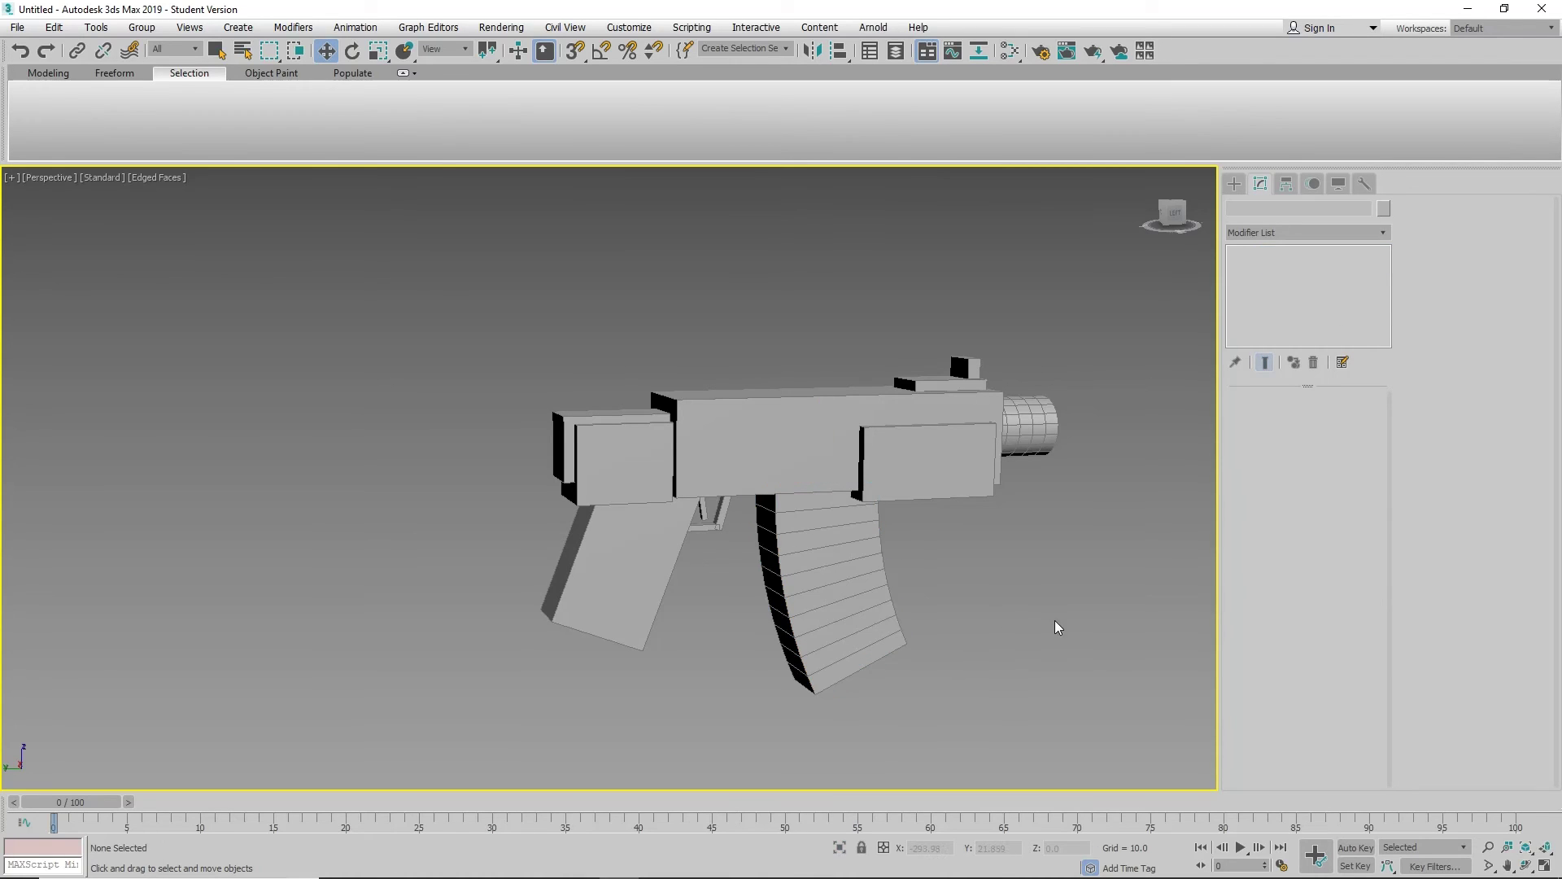
Select all the objects that make up the gun.
middle_click_drag(1055, 620, 843, 602, "alt")
key("ctrl+a")
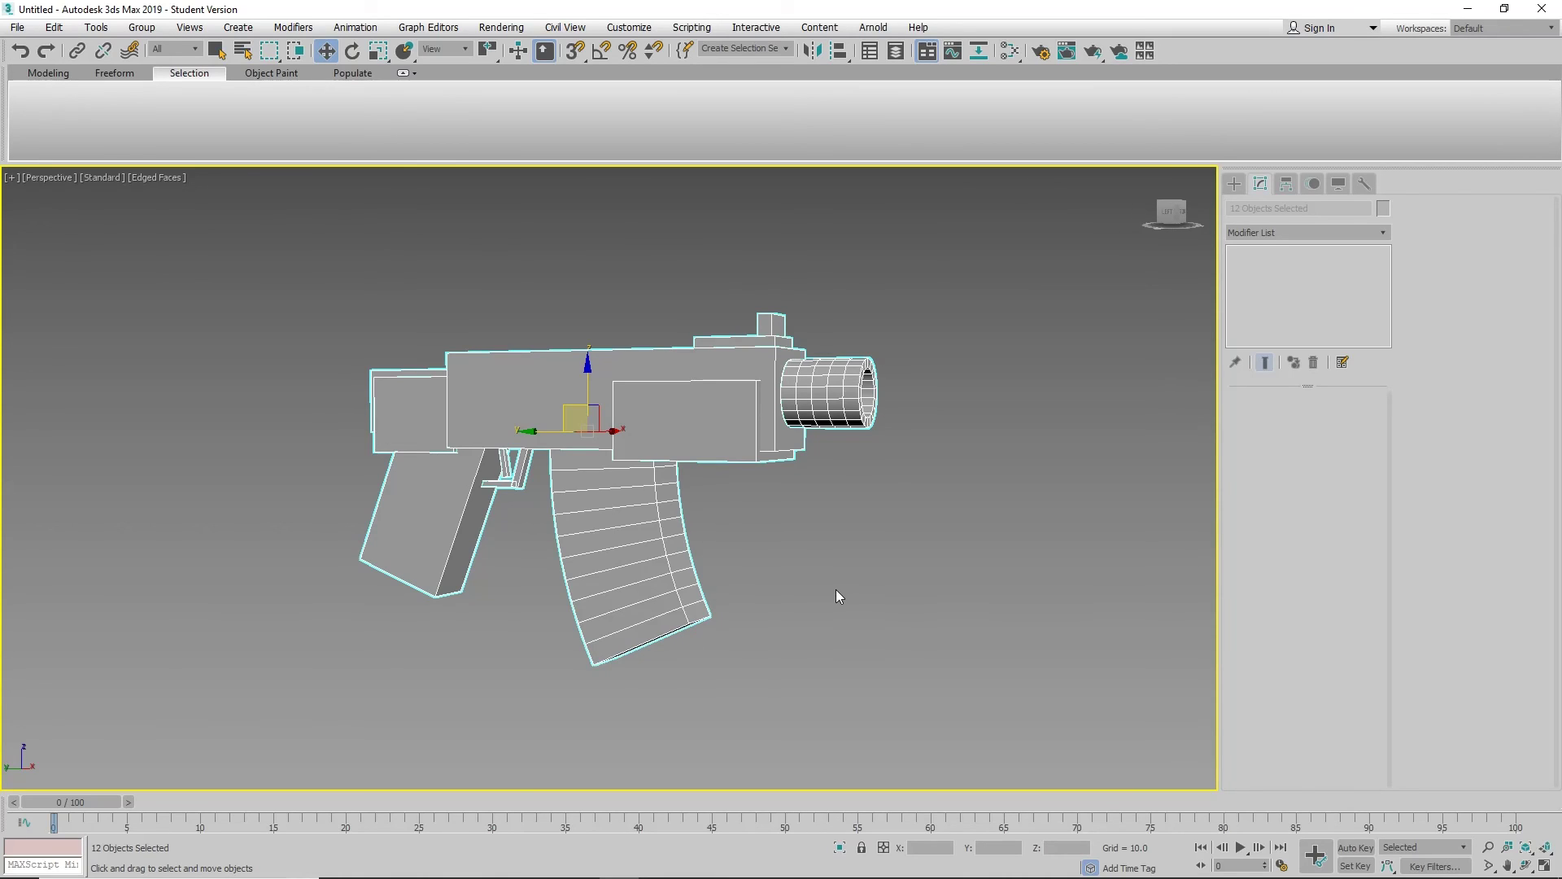
Inspect the gun's barrel tube, side box and main body individually, check the other parts together, and clear the selection.
left_click(858, 586)
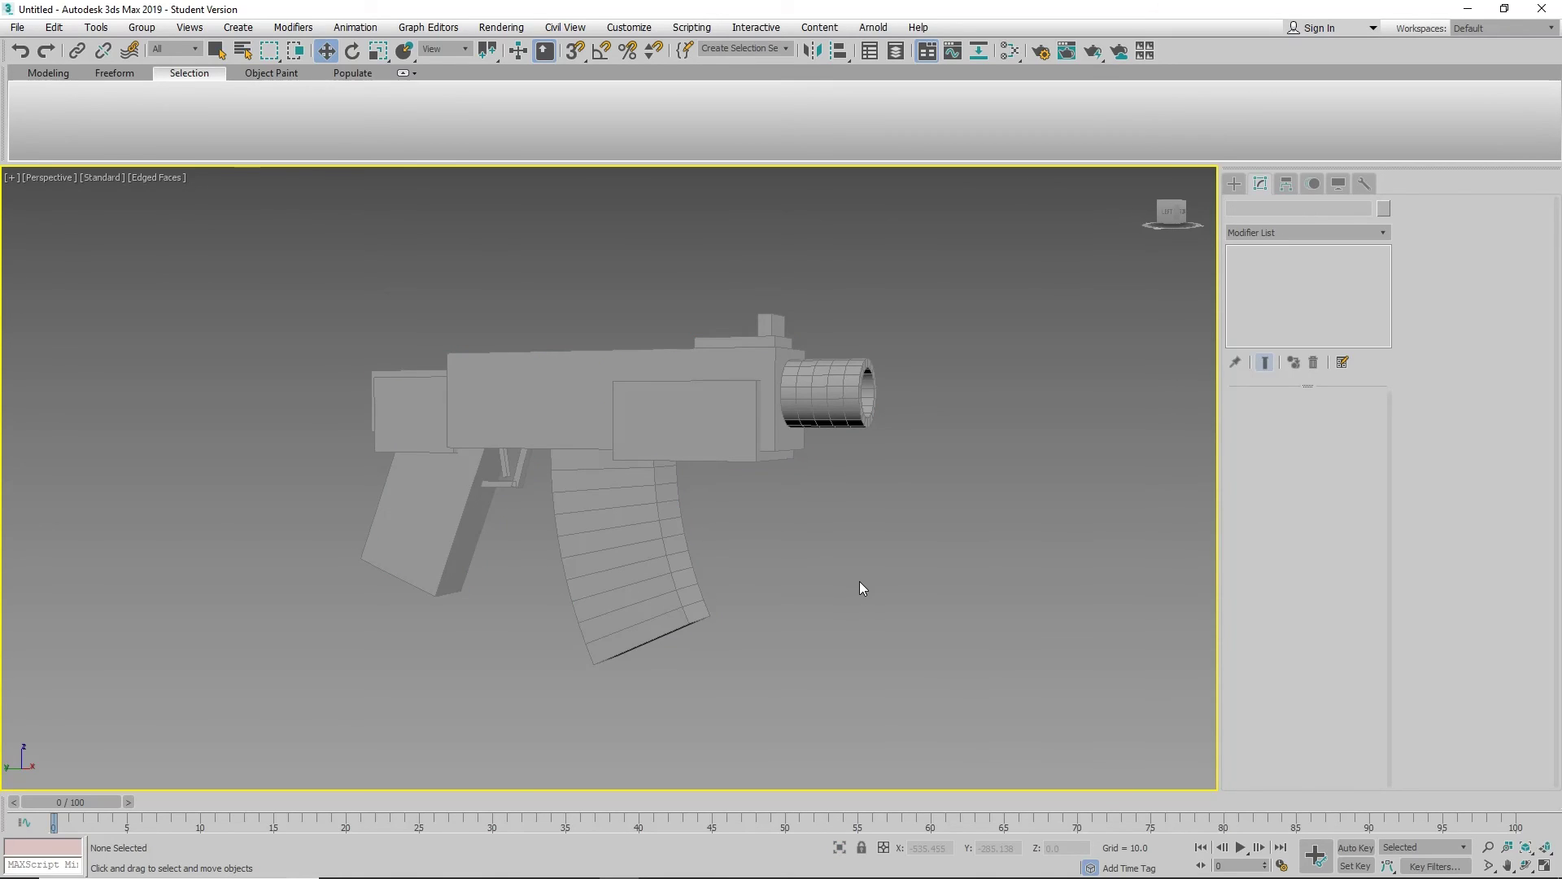
left_click(847, 403)
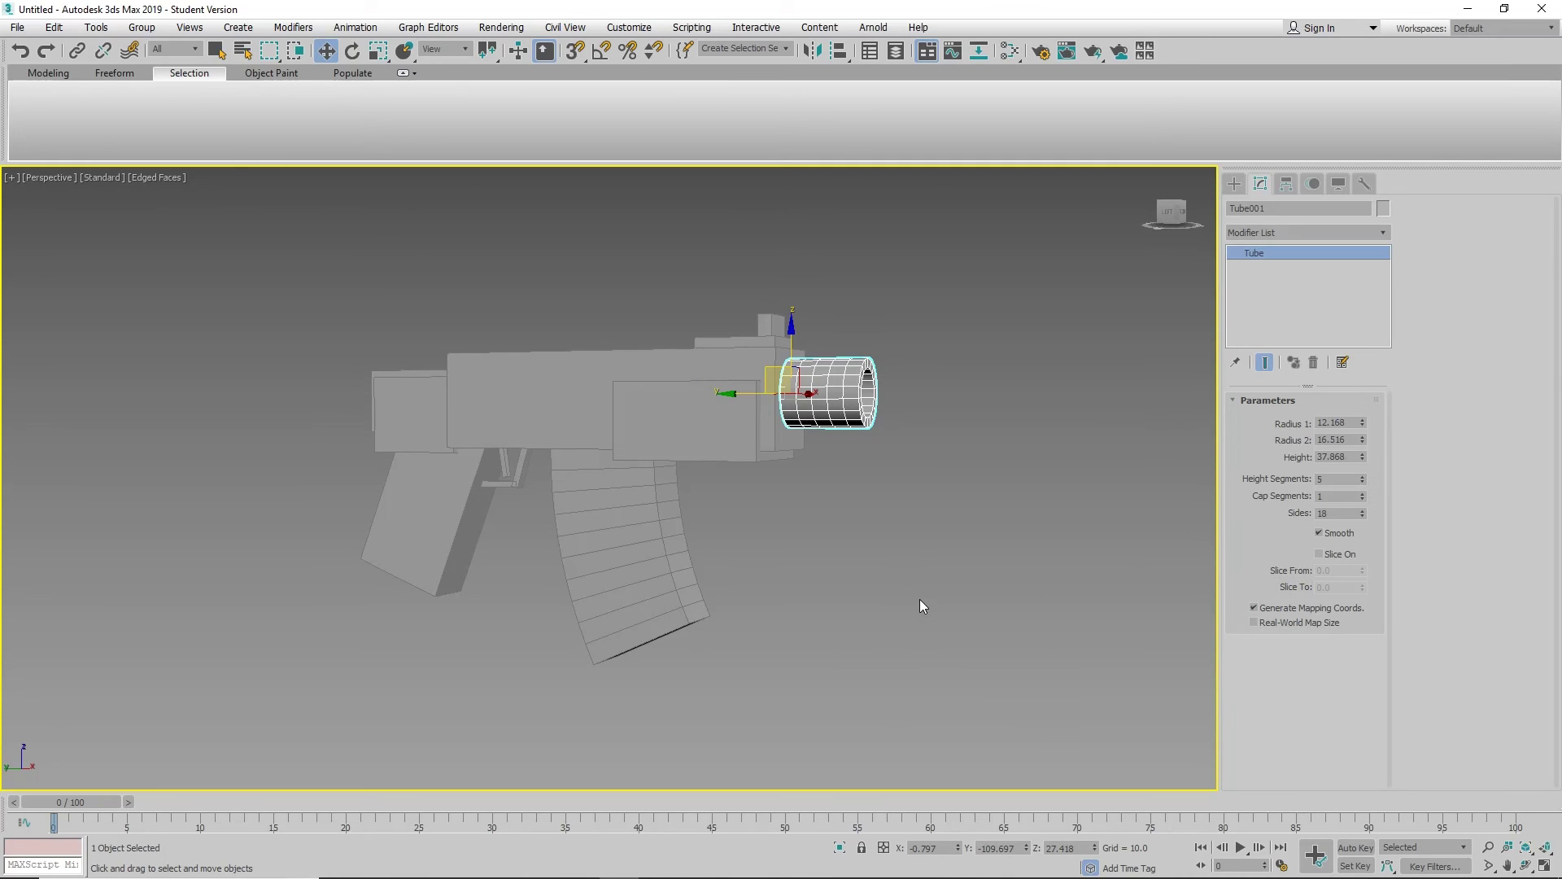
left_click(684, 403)
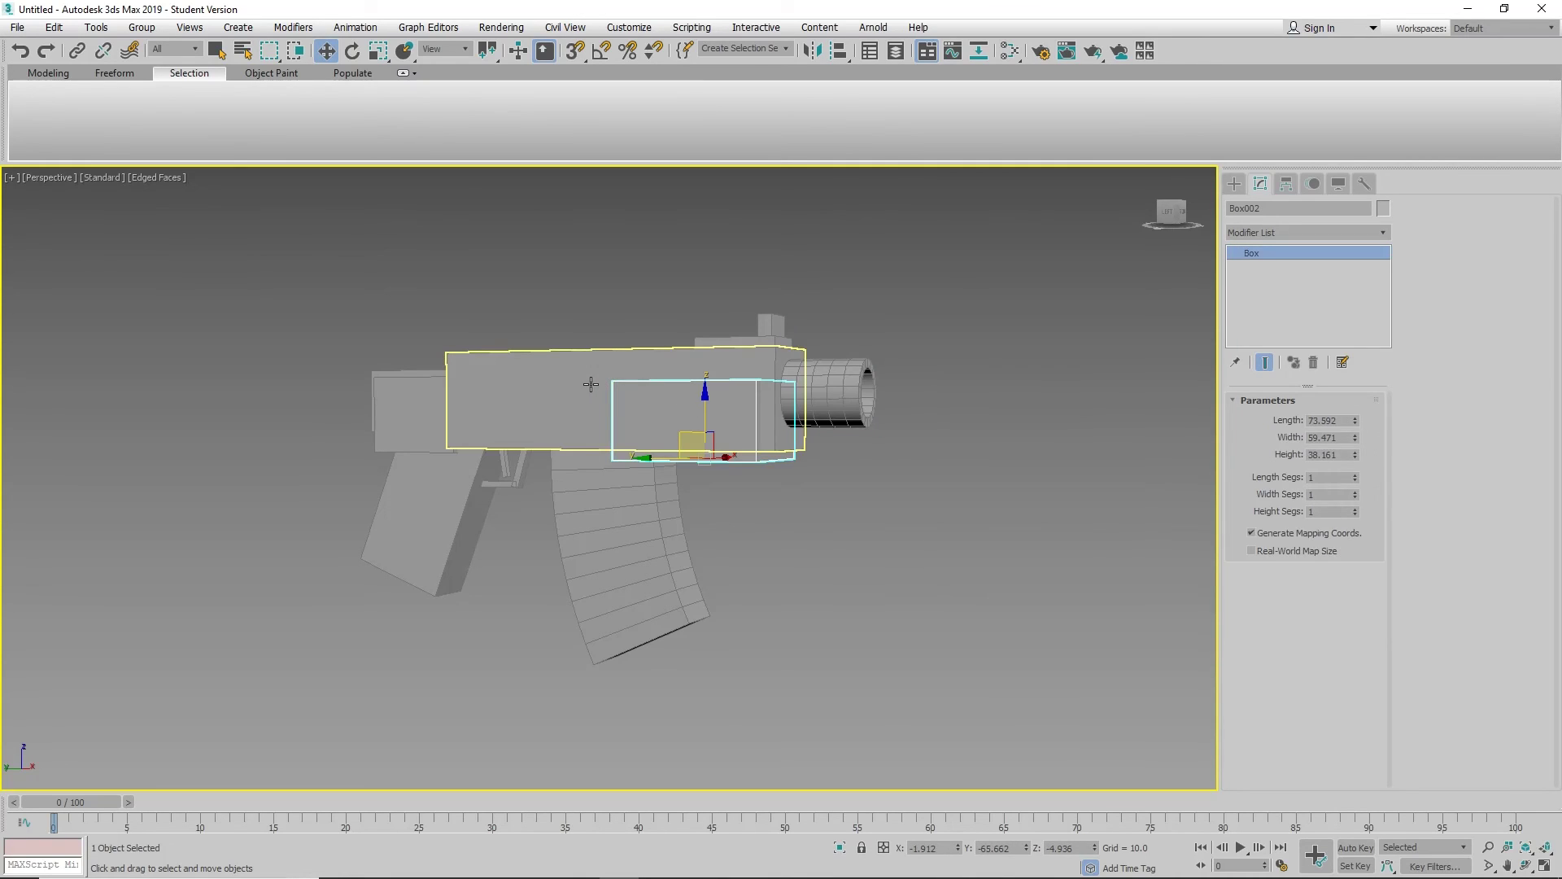
left_click(591, 385)
left_click_drag(512, 543, 774, 707)
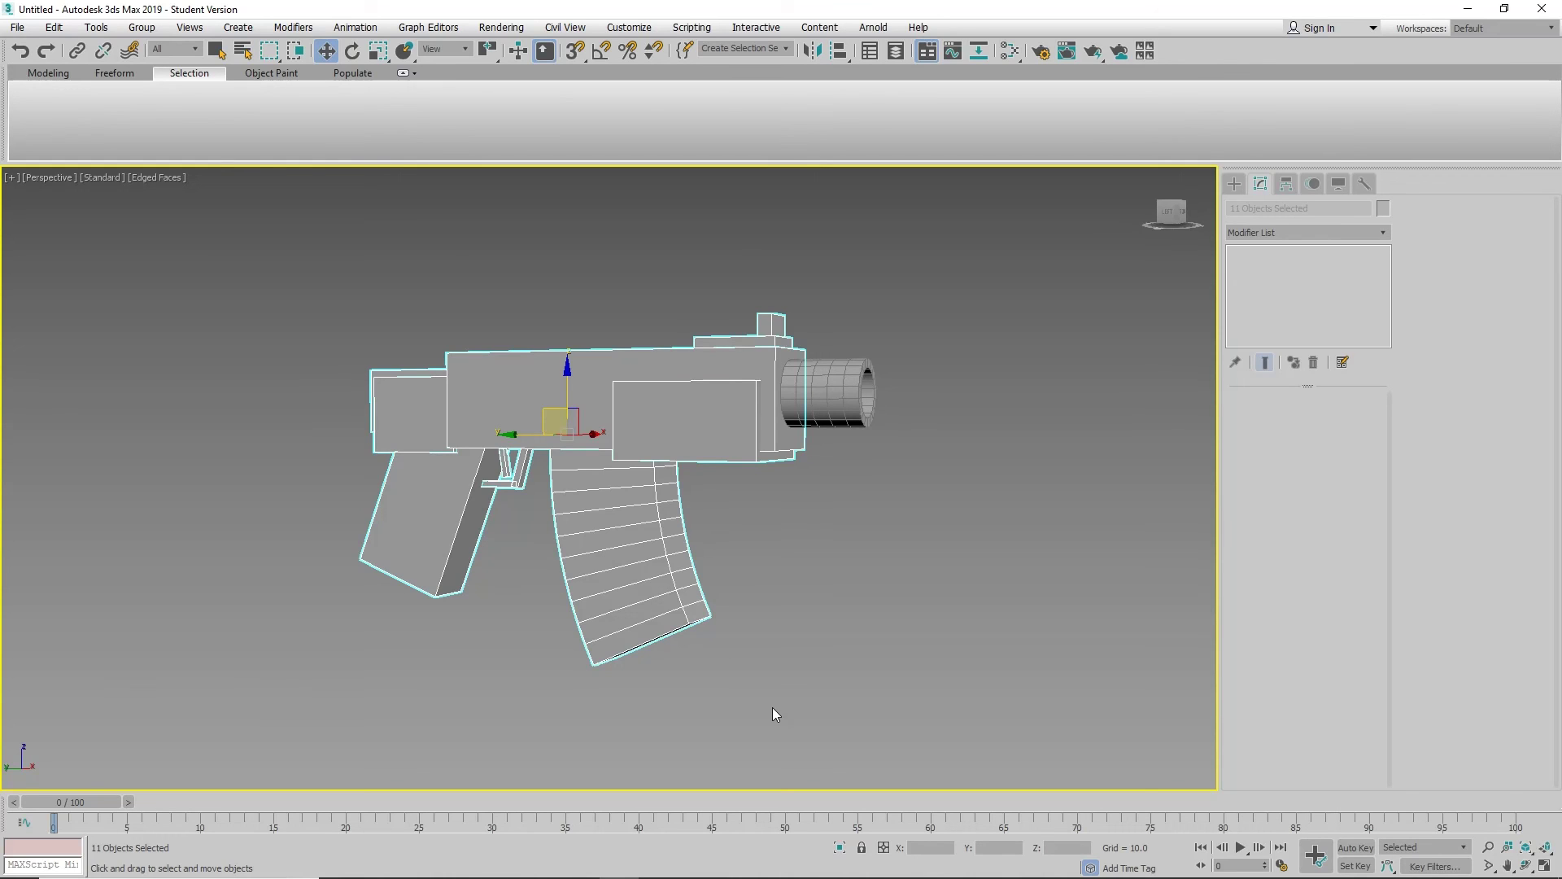
scroll(771, 695, "up", 3)
left_click(769, 653)
scroll(806, 639, "down", 4)
middle_click_drag(843, 622, 812, 559, "alt")
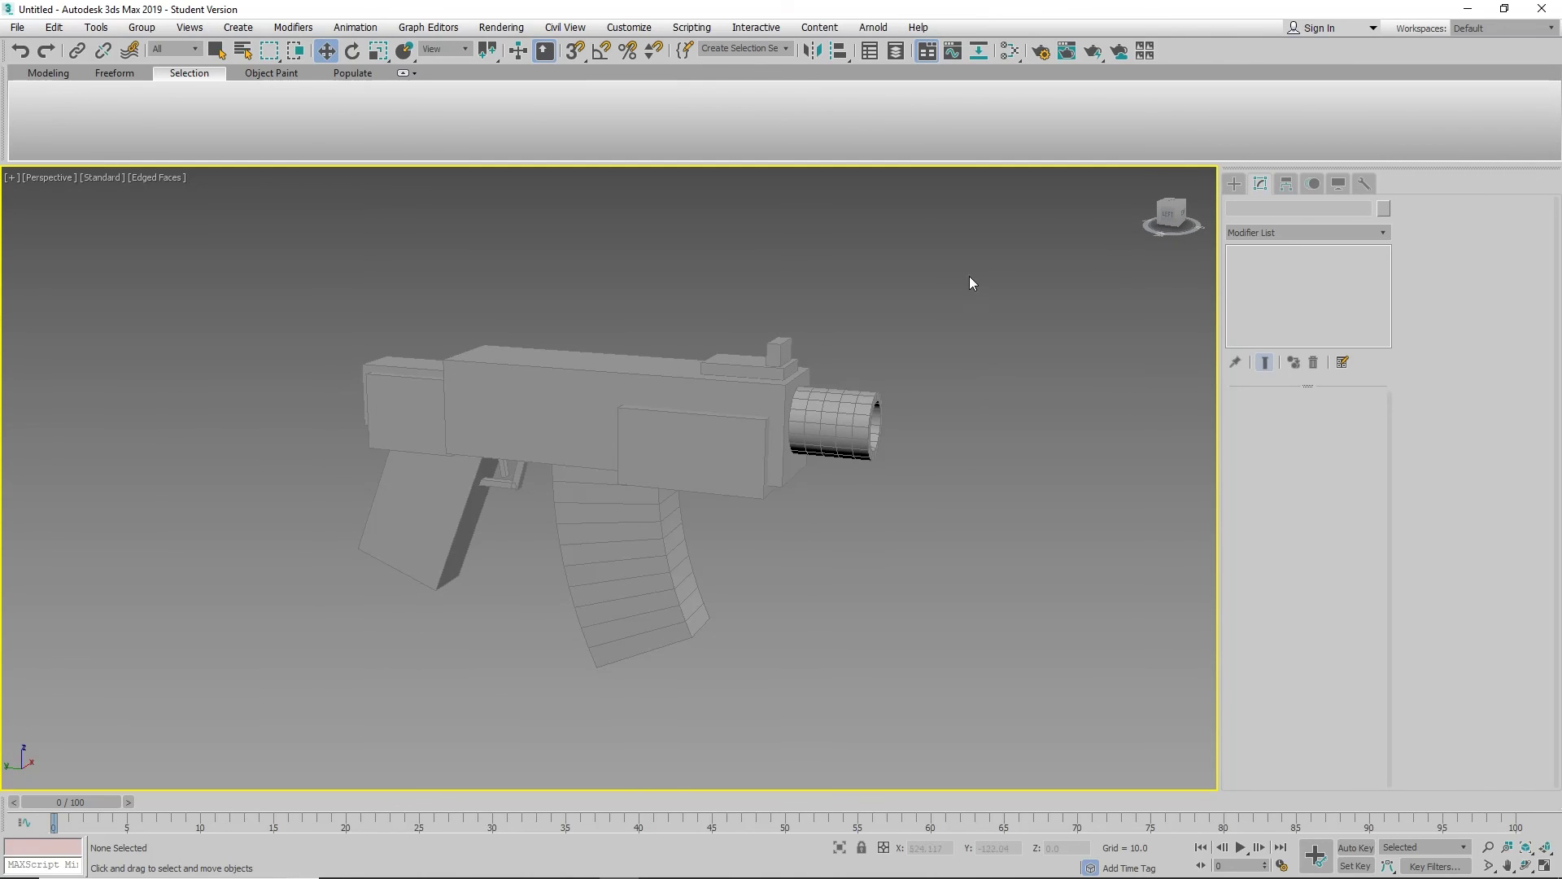
Select all the gun's objects and set the render output size to HDTV (video) at 1280x720.
left_click_drag(905, 222, 453, 661)
left_click_drag(283, 735, 273, 722)
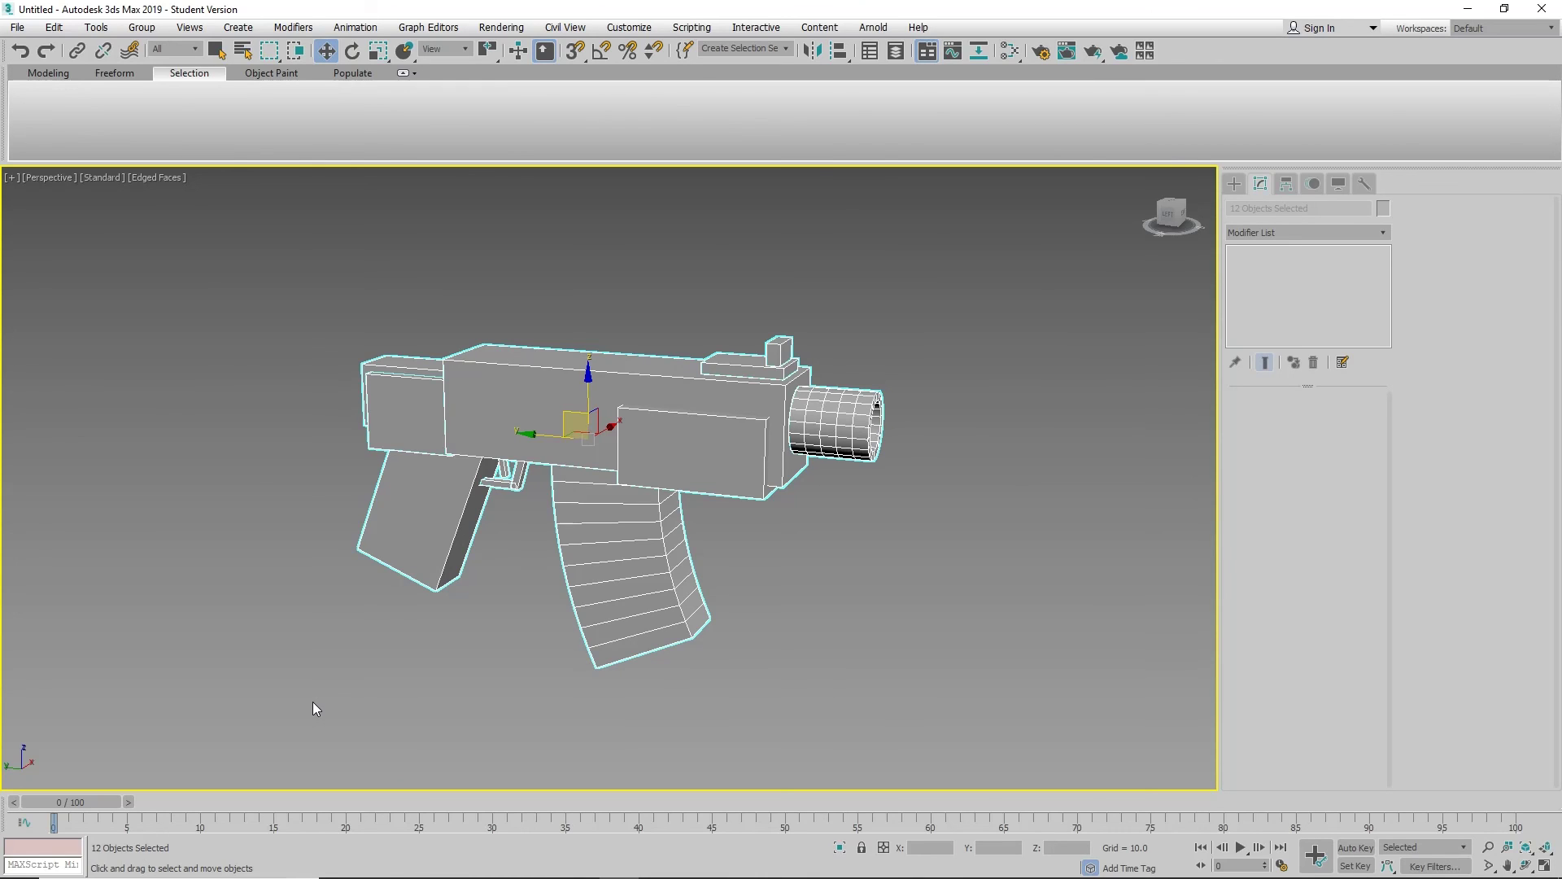
key("F10")
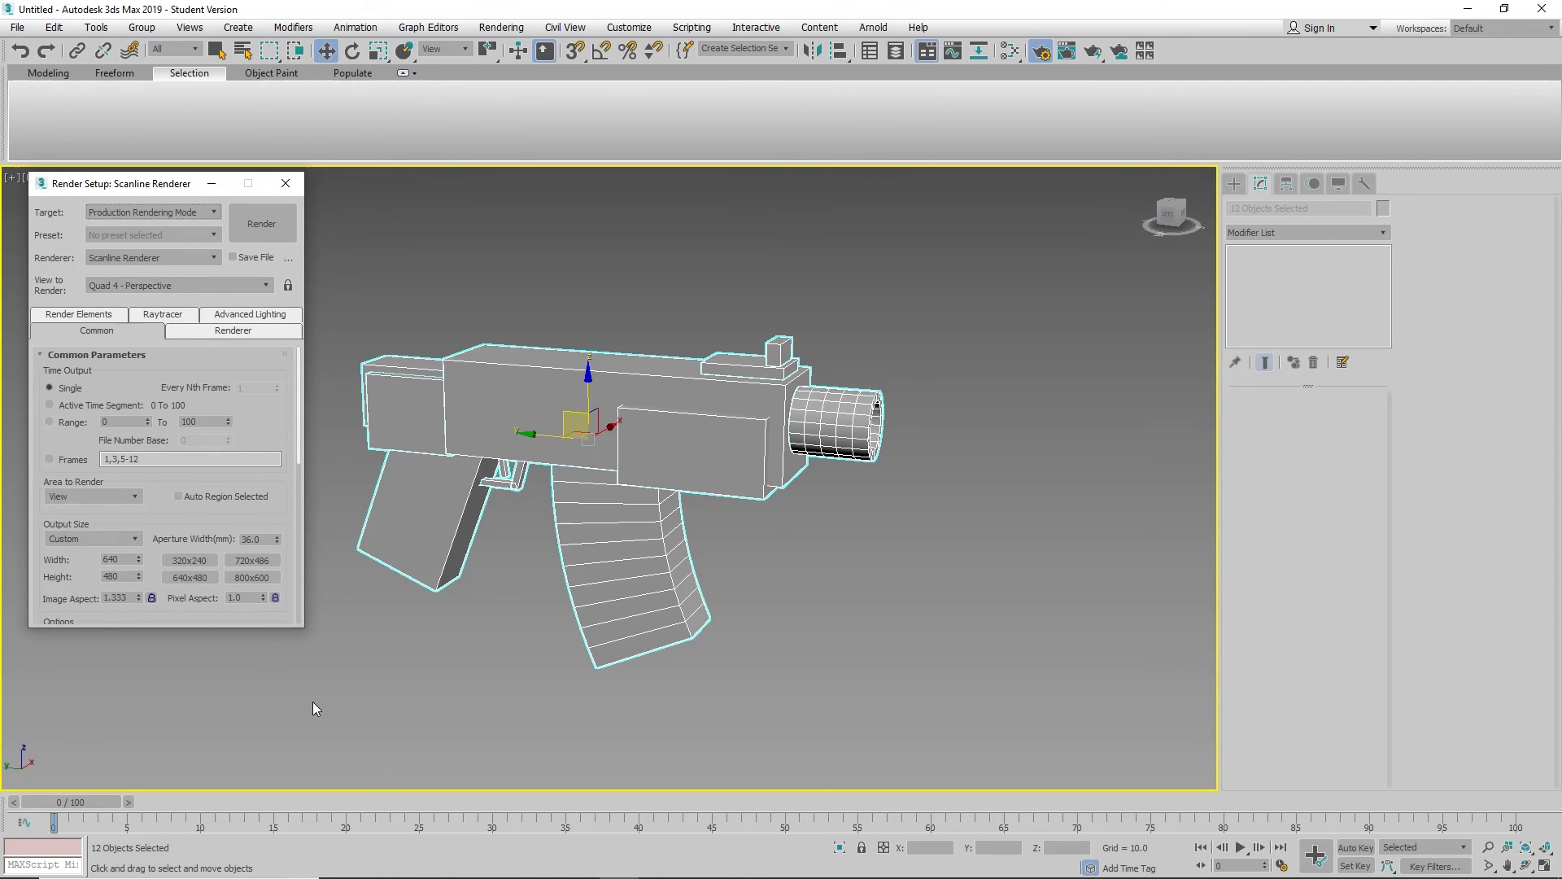
left_click(96, 540)
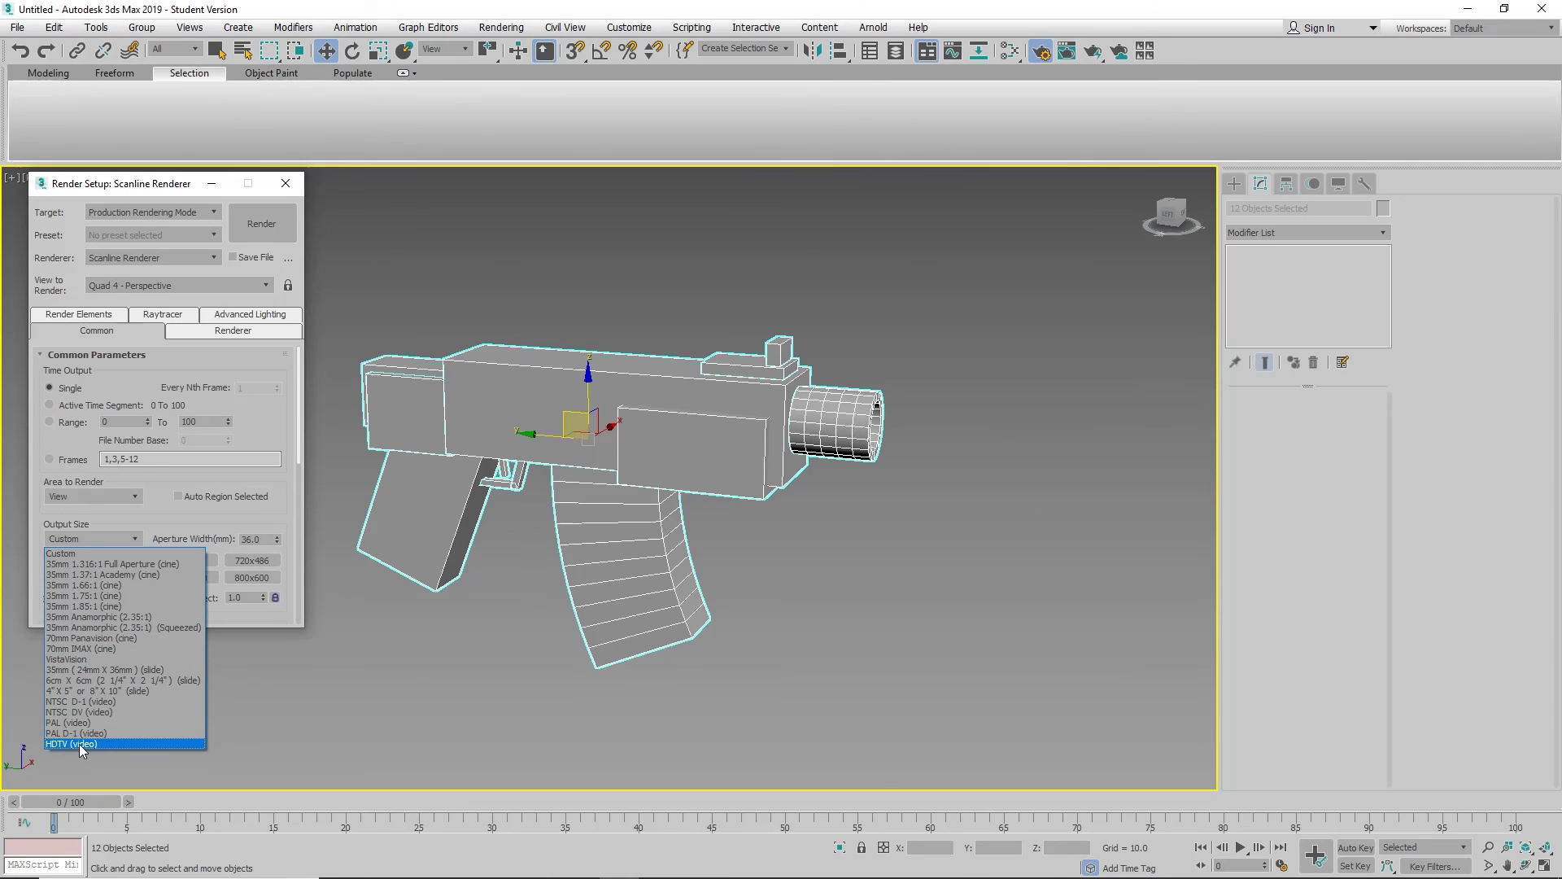
left_click(80, 743)
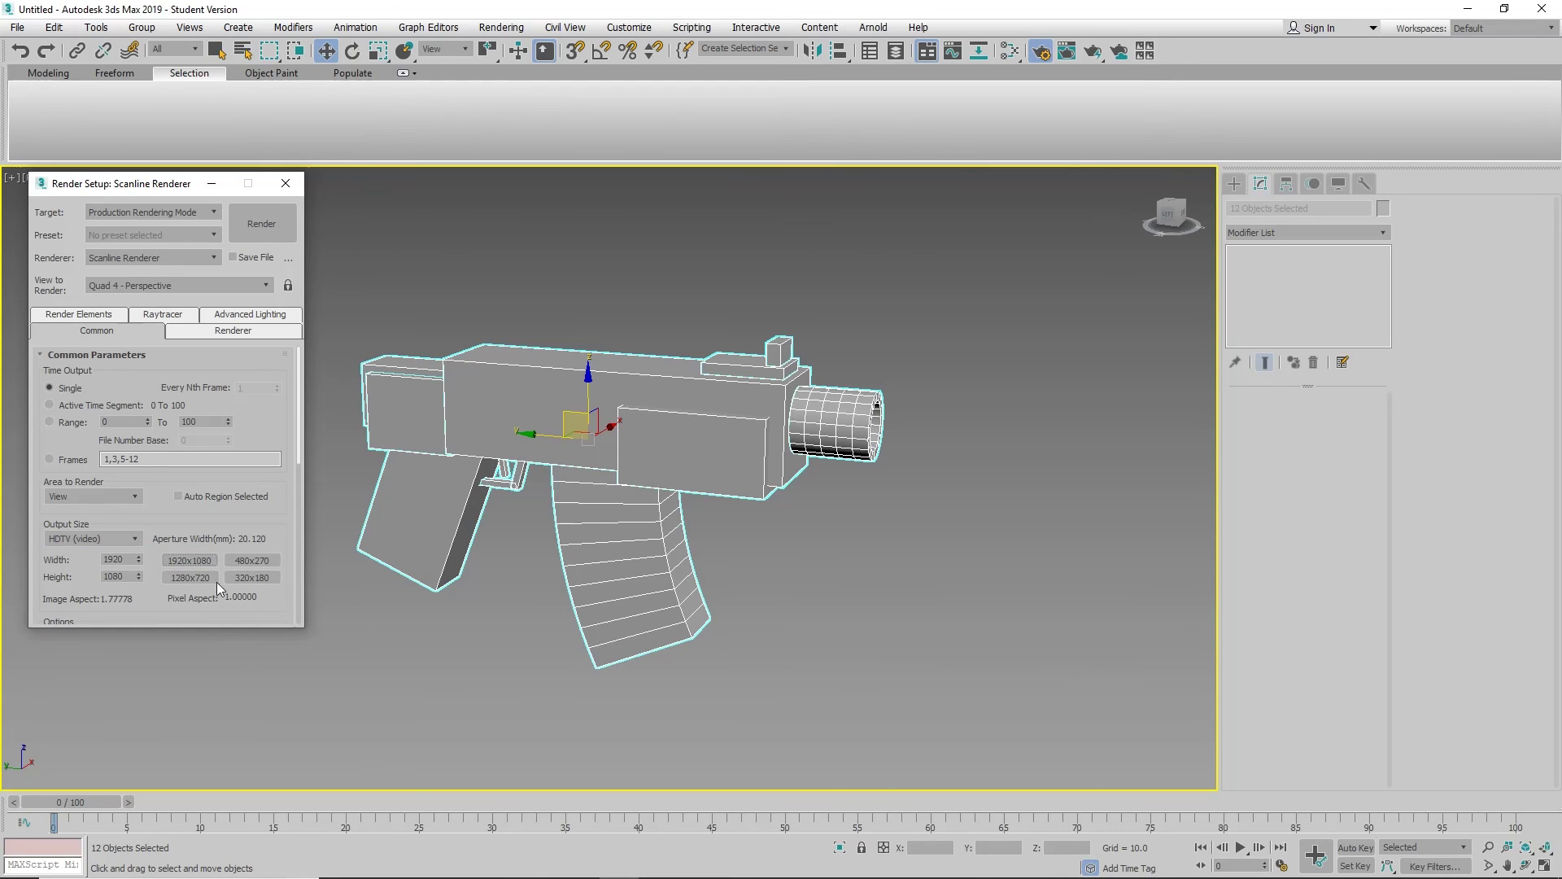
left_click(197, 579)
Render a close-up of the whole gun from the Perspective view with the Scanline Renderer.
scroll(407, 571, "up", 5)
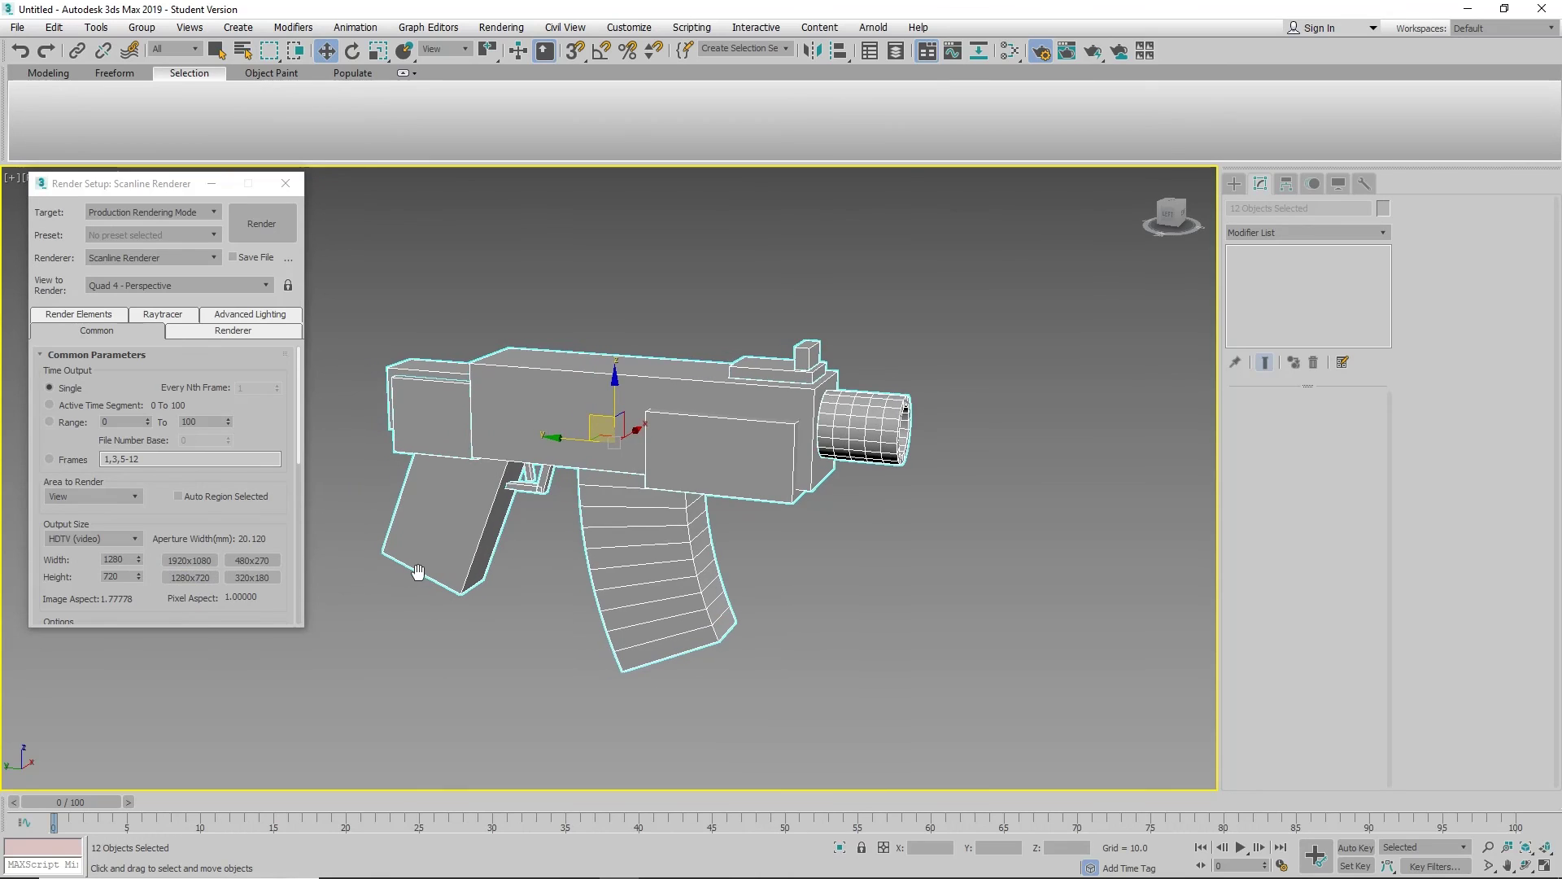
middle_click_drag(419, 573, 322, 576)
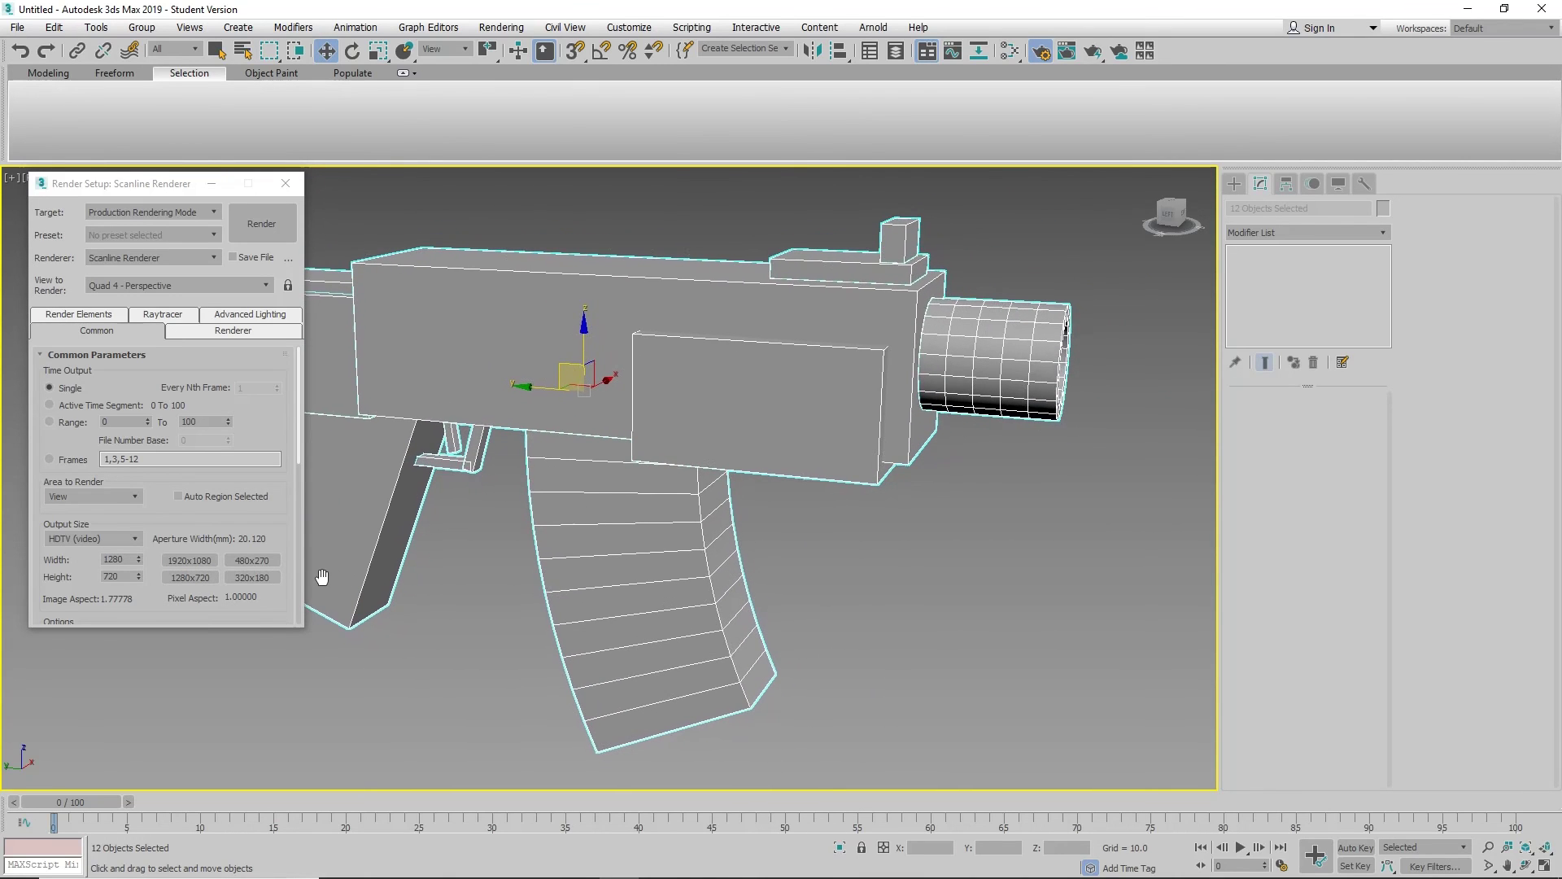
left_click(258, 222)
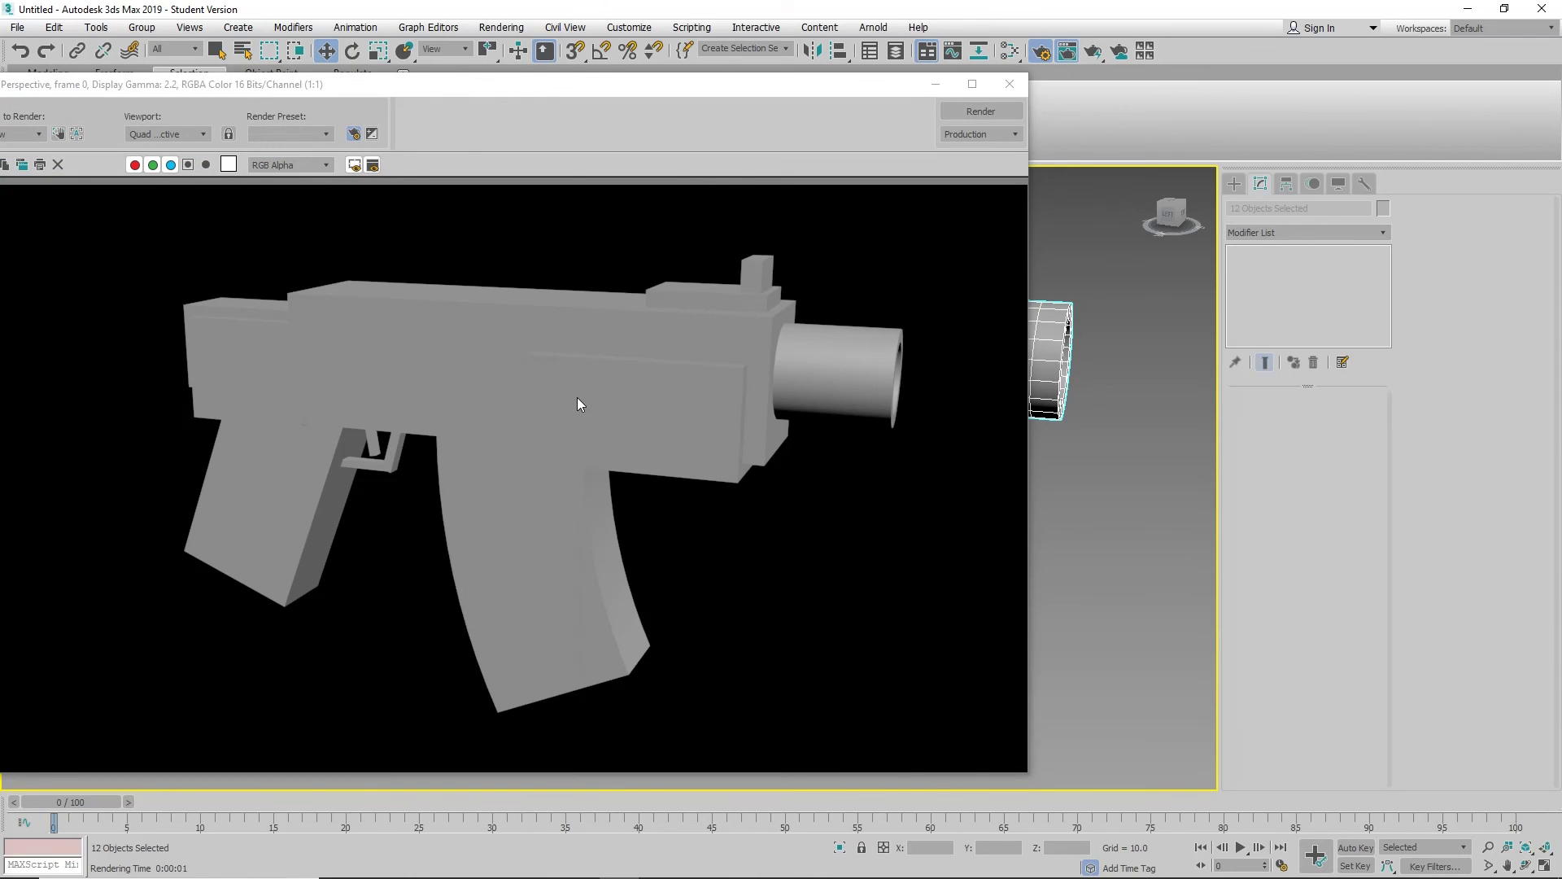